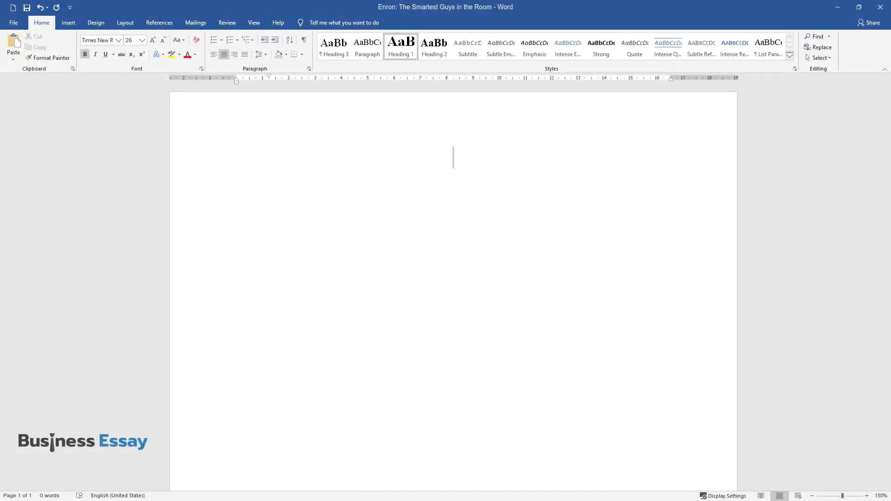
# - Write the centred essay title "Enron: The Smartest Guys in the Room" and start a new line below it
pyautogui.write('Enron: The ')
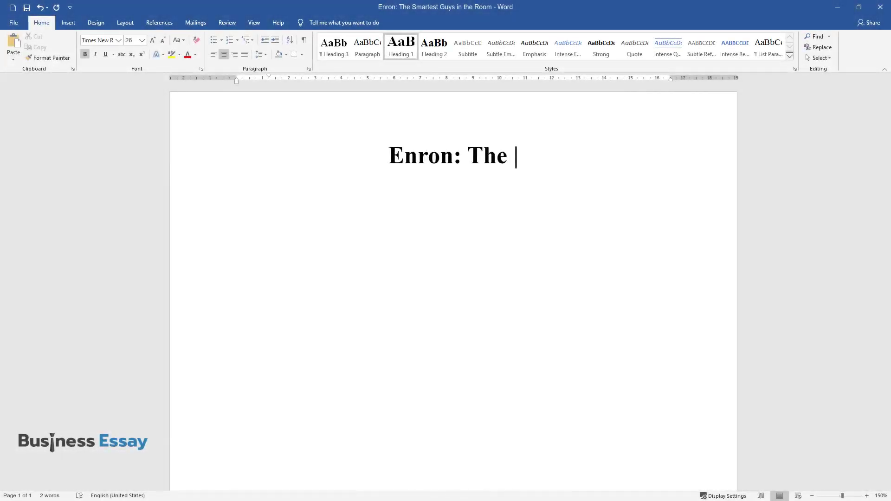
pyautogui.write('Smartest Guys in the Room')
pyautogui.press('Return')
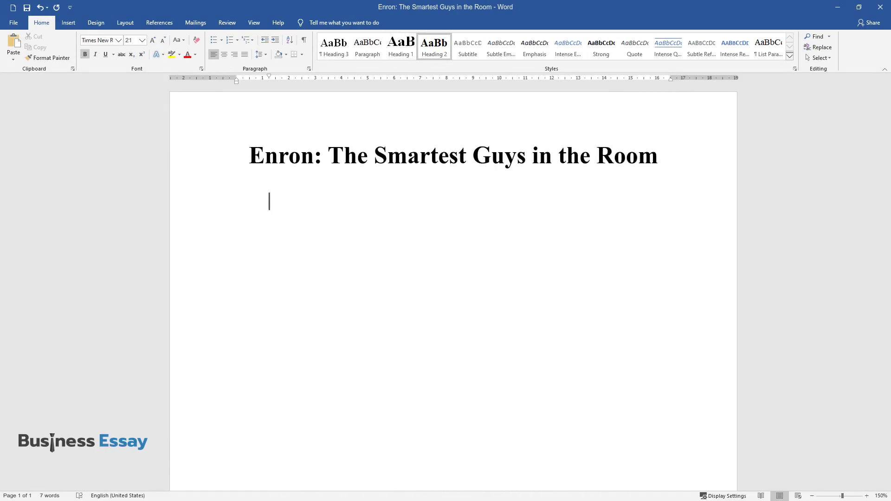
# - Add the section heading "Summarize in one page or less how you explain Enron's ethical meltdown" below the title
pyautogui.write('Summarize in o')
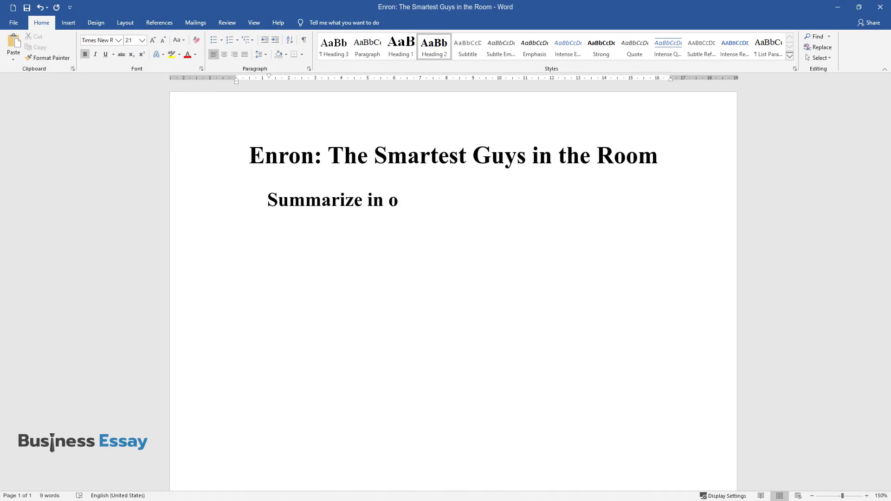
pyautogui.write('ne page or less how you expl')
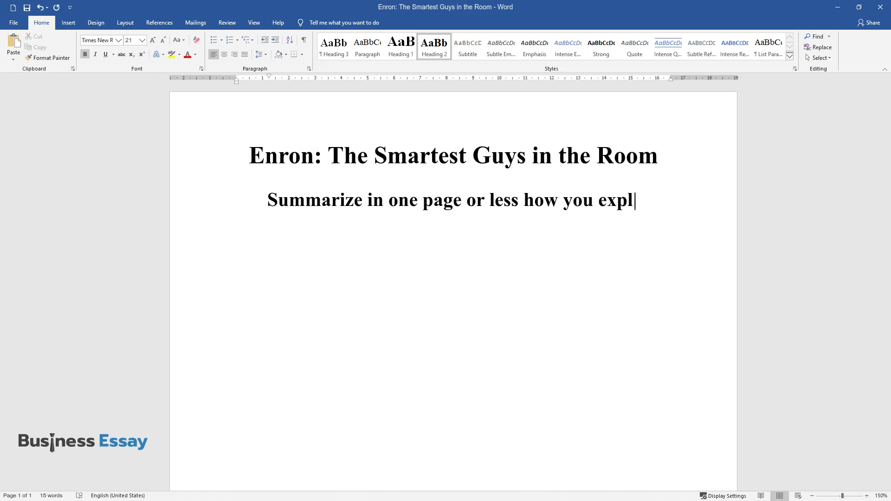
pyautogui.write("ain Enron's ethical meltdown")
pyautogui.press('Return')
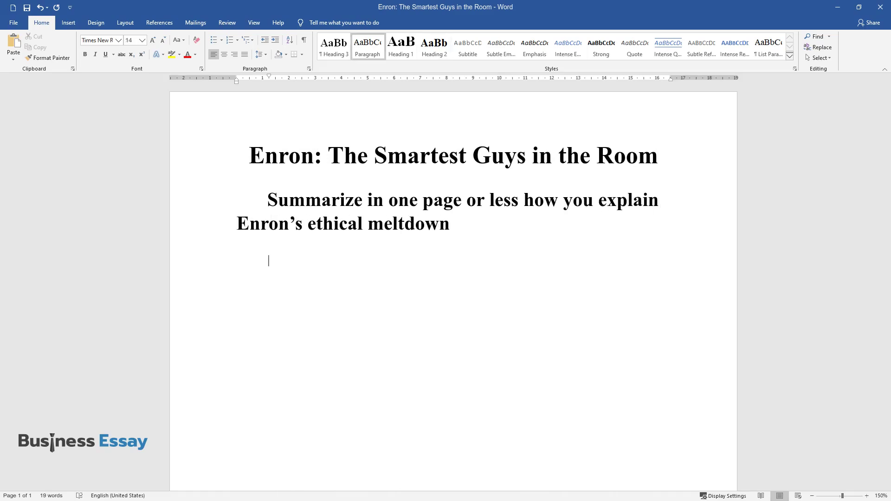
# - Begin the body: "Ethics attempts to establish the nature of morality and to define and distinguish what is right from what is wrong"
pyautogui.write('Ethics attempts')
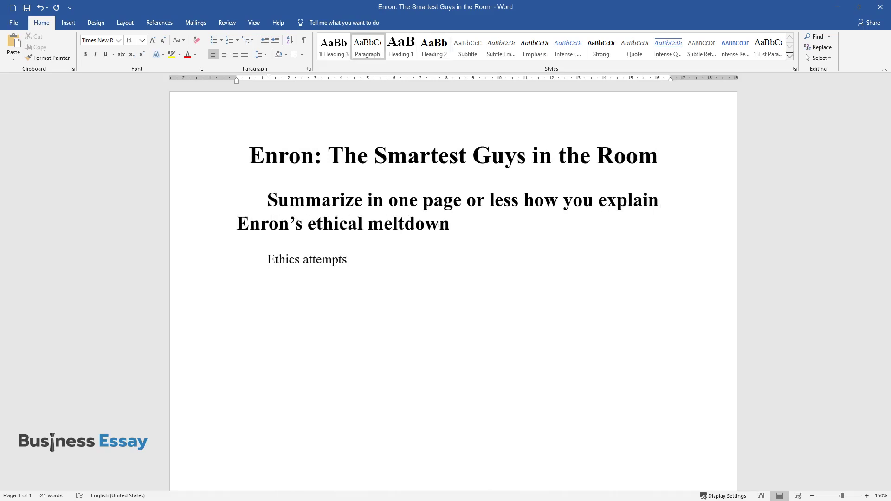
pyautogui.write(' to establish the nature of moral')
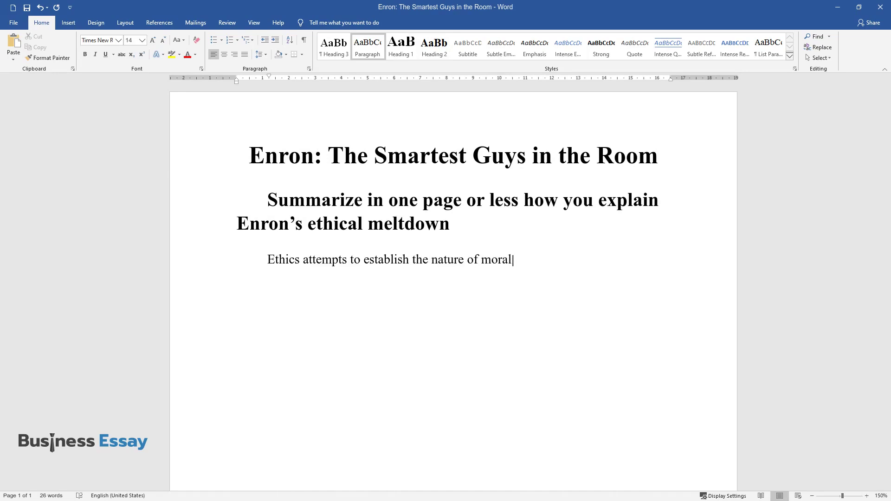
pyautogui.write('ity and to define and distinguish')
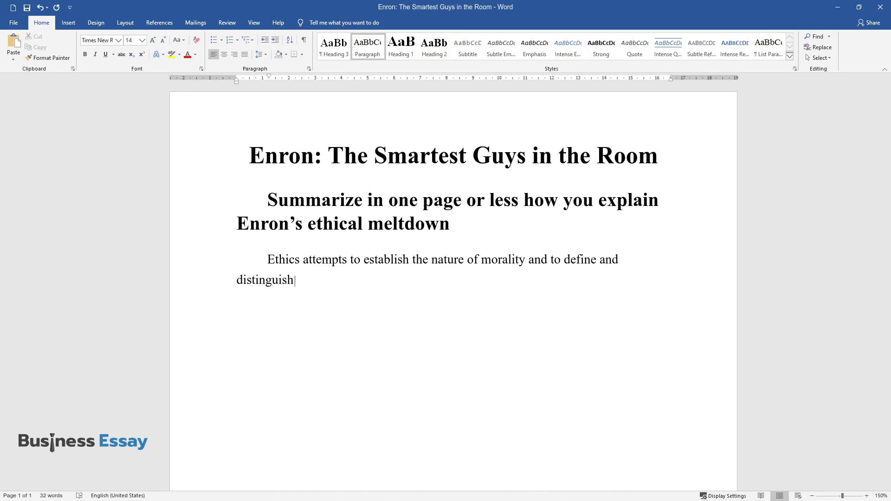
pyautogui.write(' what is right from what is wrong')
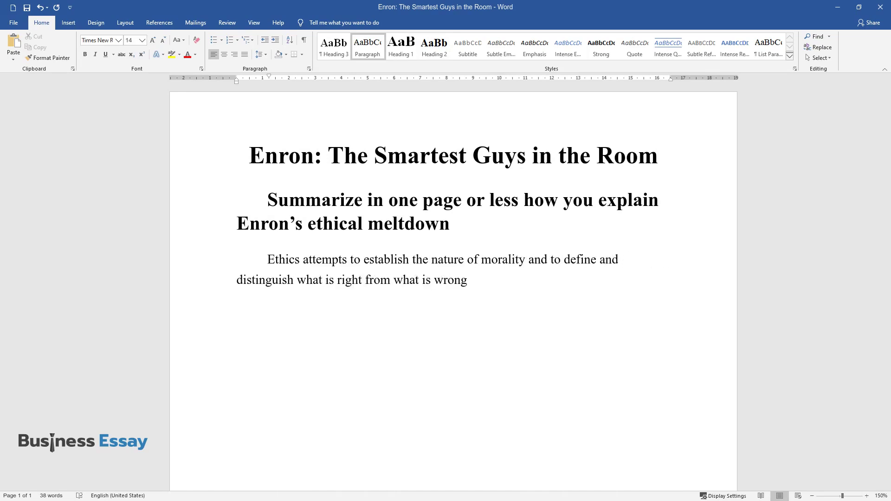
# - Add that, drawing from a cited study, ethics refers to principles of right and wrong, and every single individual has a set of personal ethics
pyautogui.write('. Drawing from a study by Means, ')
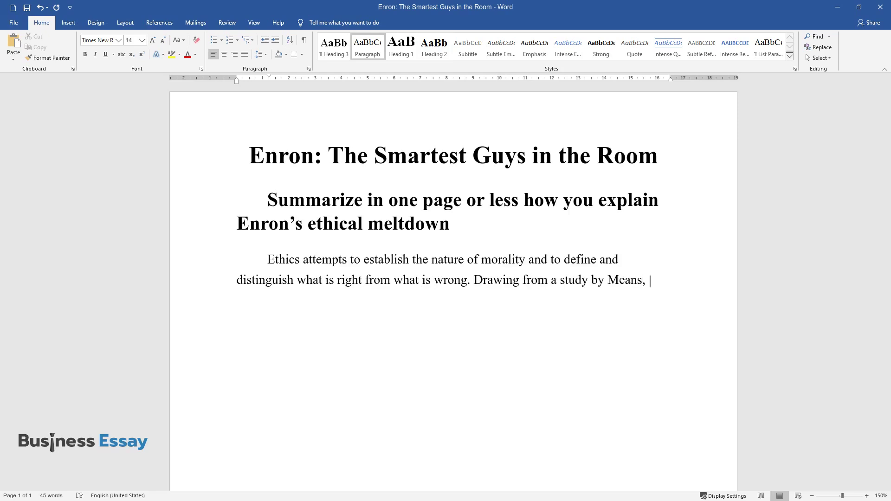
pyautogui.write('ethics refers to principles of r')
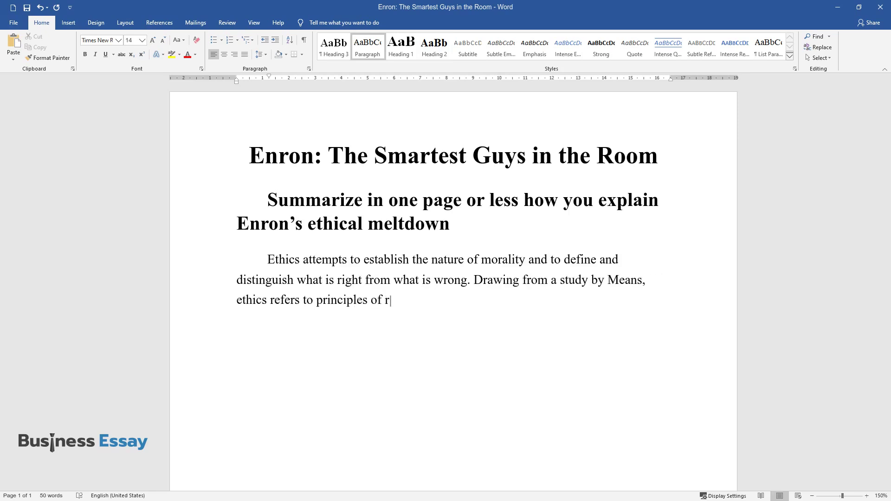
pyautogui.write('ight and wrong. In general, every')
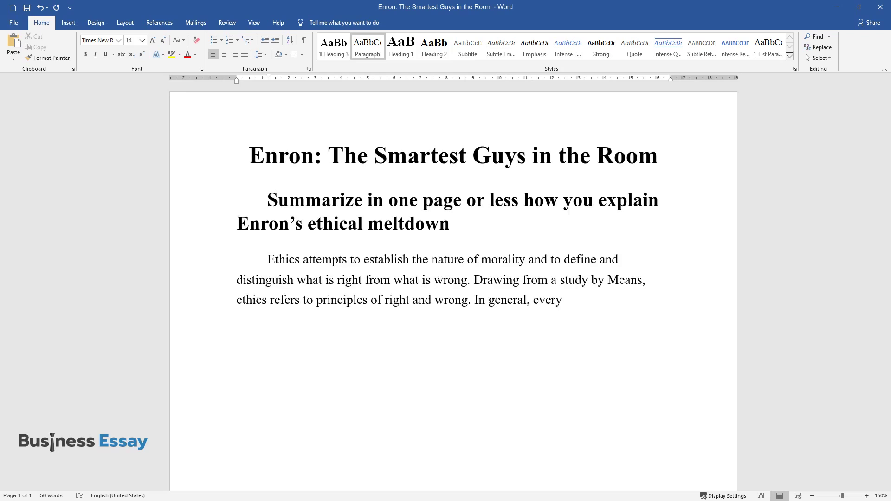
pyautogui.write(' single individual has h')
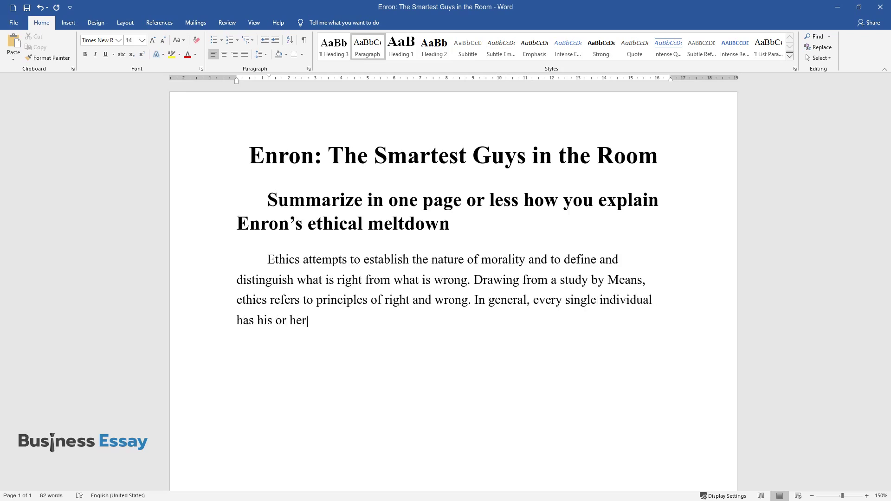
pyautogui.write('is or her set of personal ethics. To a lar')
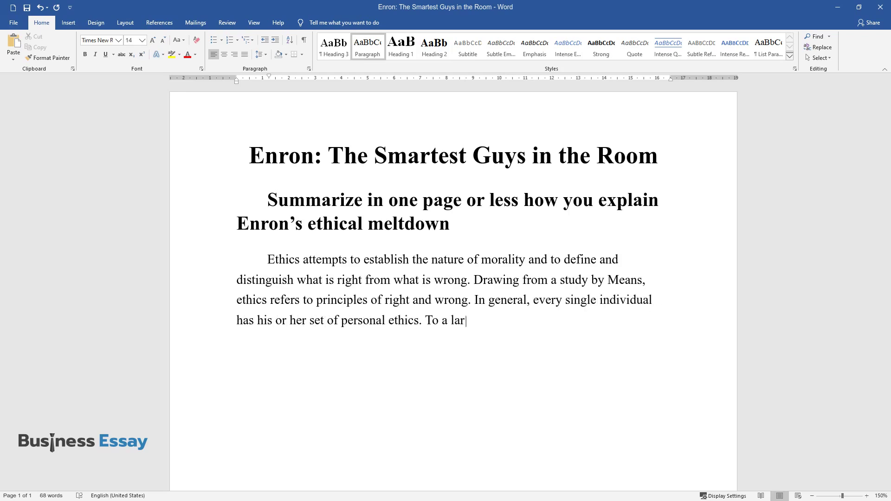
# - Write that personal ethics are largely determined by life experiences and also influenced by the culture and society one grows and learns in
pyautogui.write('ge degree, personal ethics are d')
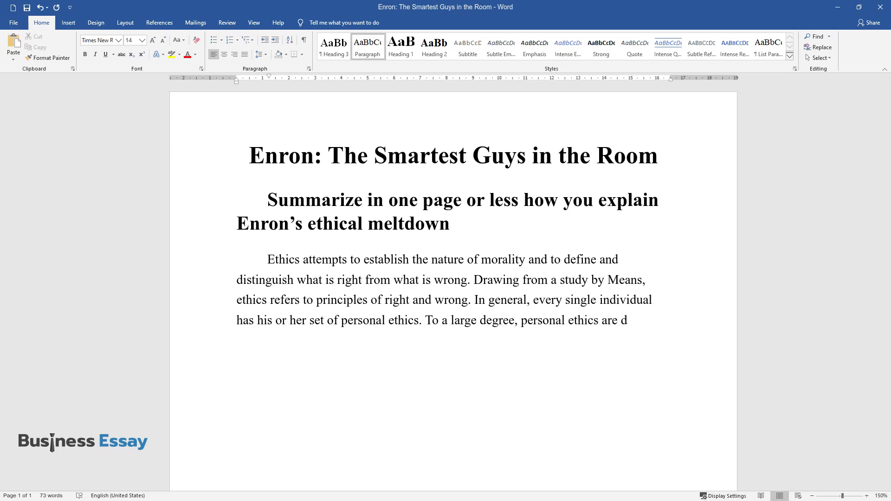
pyautogui.write('etermined by the experiences one ')
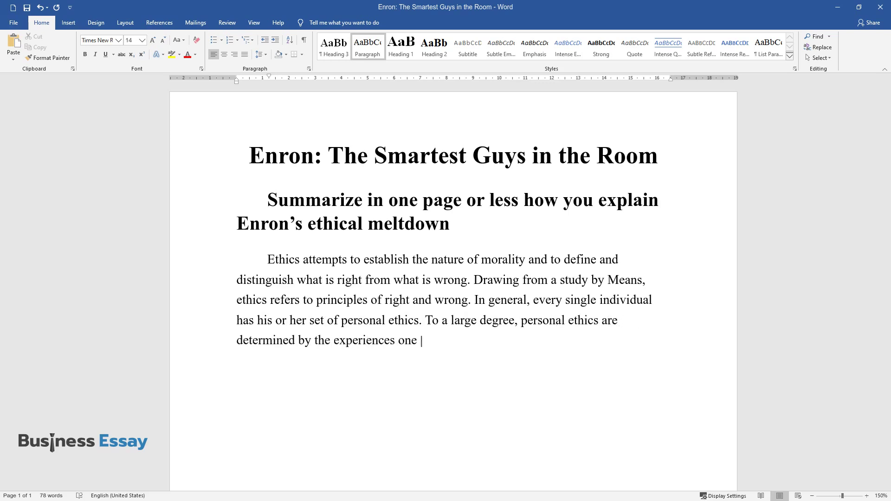
pyautogui.write('goes through in life. They are al')
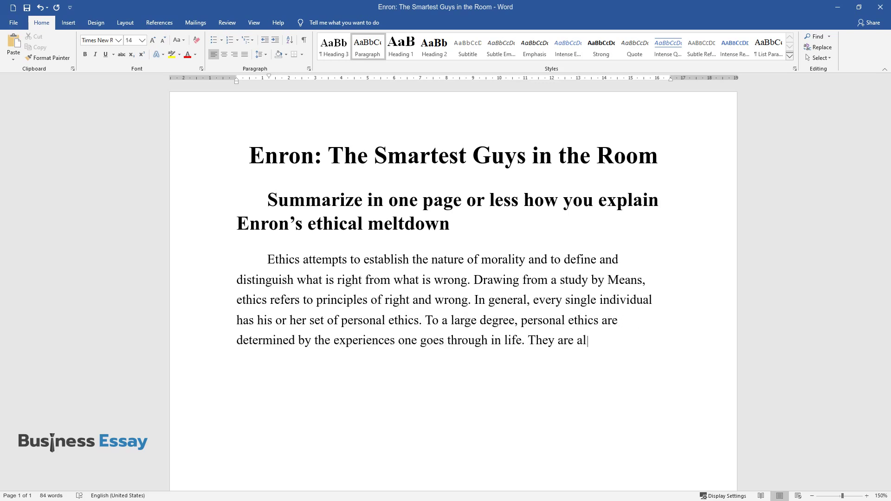
pyautogui.write('so influenced by the culture and')
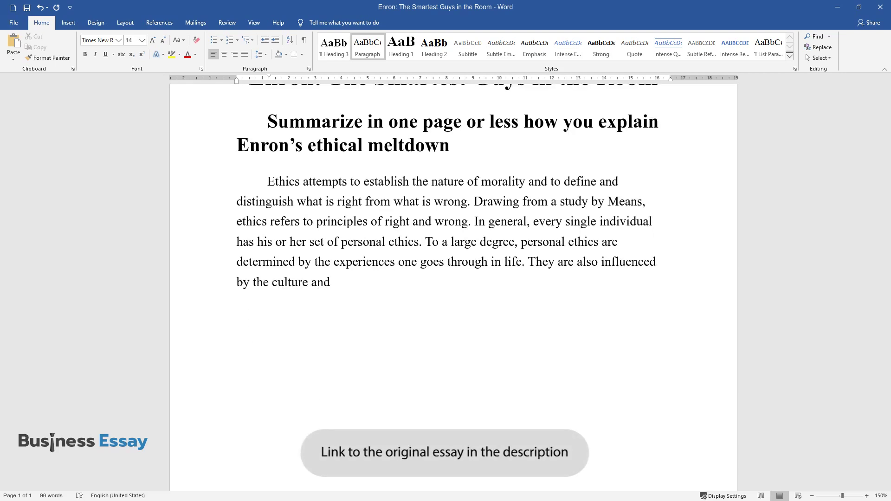
pyautogui.write(' society he or she grows and learn')
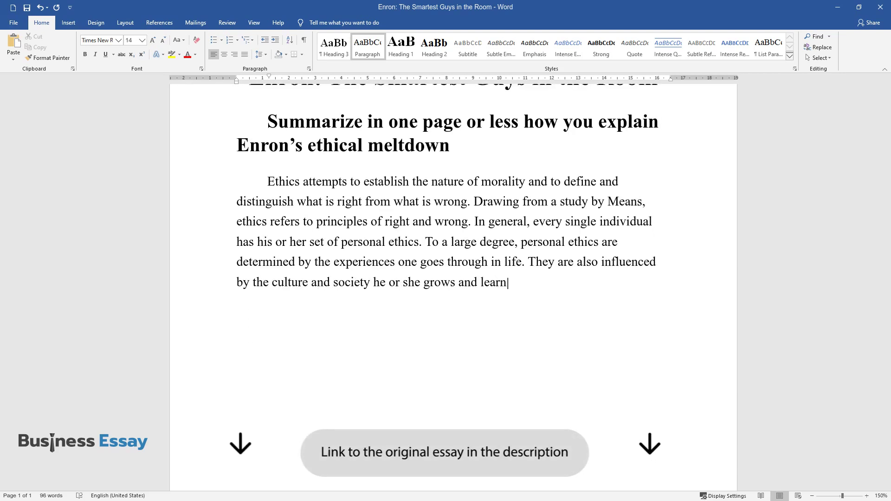
# - Add the contrast "On the other hand, morality involves acting correctly when confronted with different situations"
pyautogui.write('s. On the other hand, morality i')
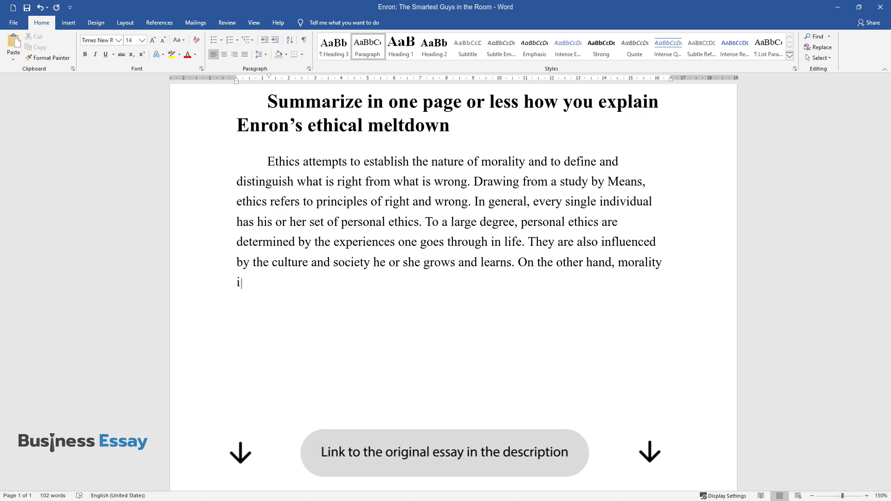
pyautogui.write('nvolves acting correctly when con')
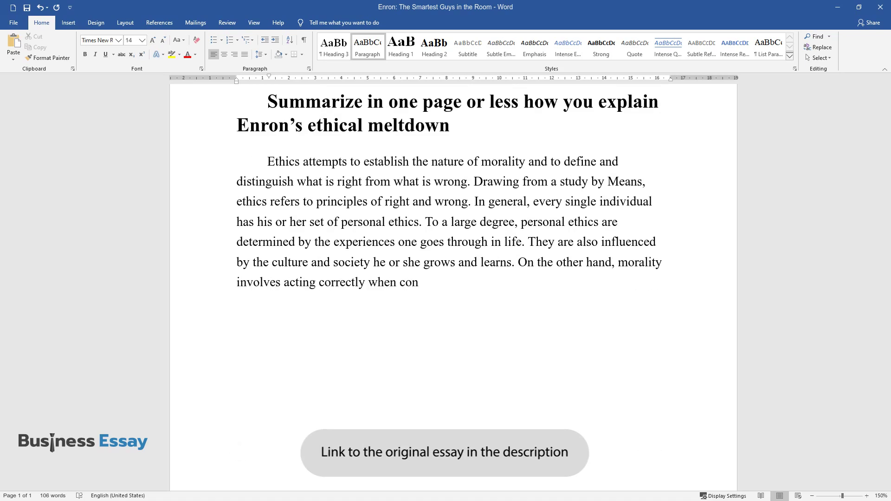
pyautogui.write('fronted with different situations')
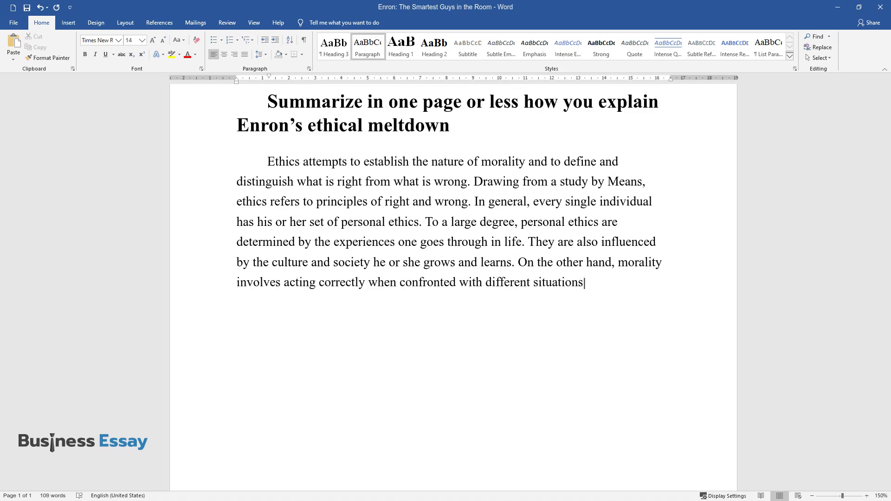
# - Finish the first paragraph: a person with good morals can distinguish right from wrong and thus do what is appropriate in any given situation
pyautogui.write('. A person with good morals can d')
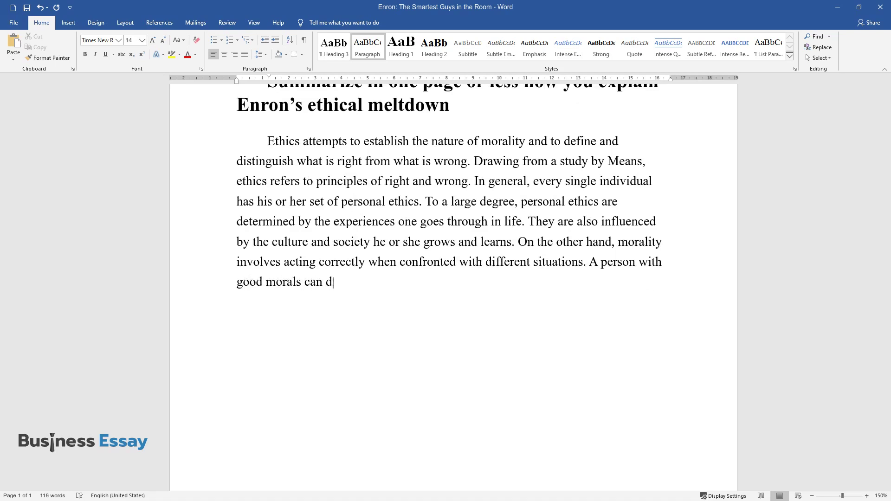
pyautogui.write('istinguish right from wrong. He o')
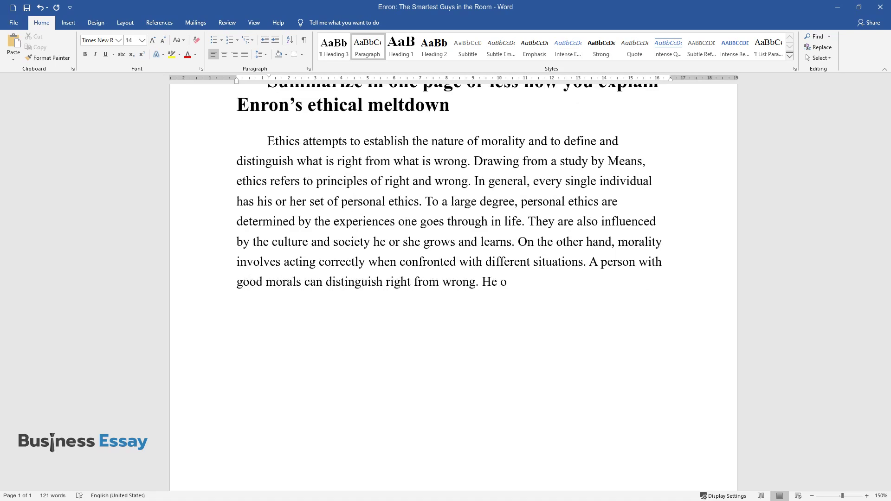
pyautogui.write('r she is thus able to do what is')
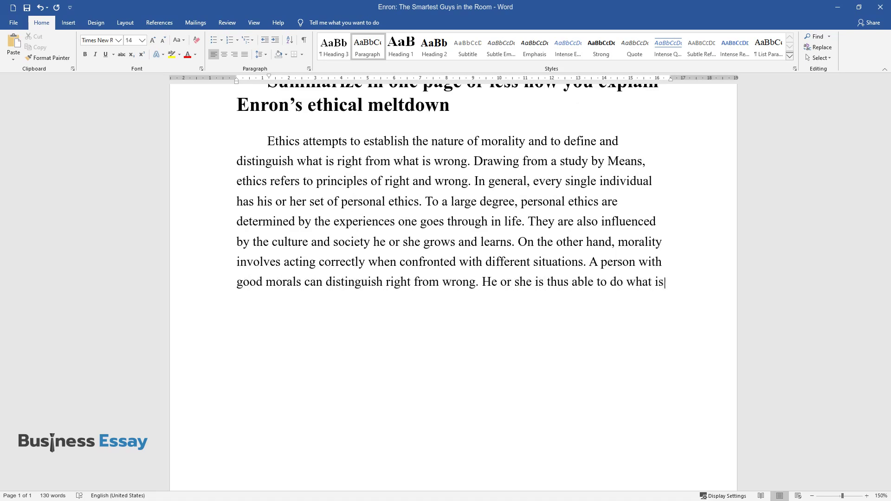
pyautogui.write(' appropriate in any given situation.')
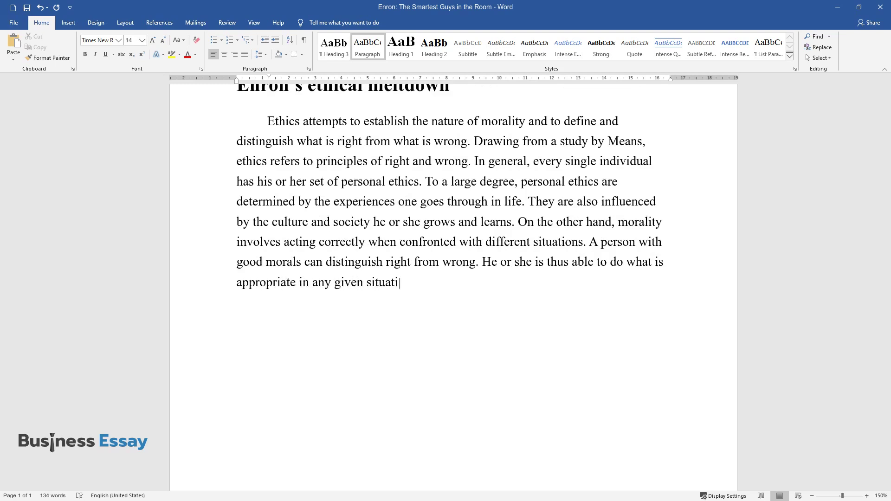
# - Start a second paragraph saying that, based on the documentary, Enron's Chief Executive Officer was regarded by many to be ethical and of high moral standing
pyautogui.press('Return')
pyautogui.write('Based on the ')
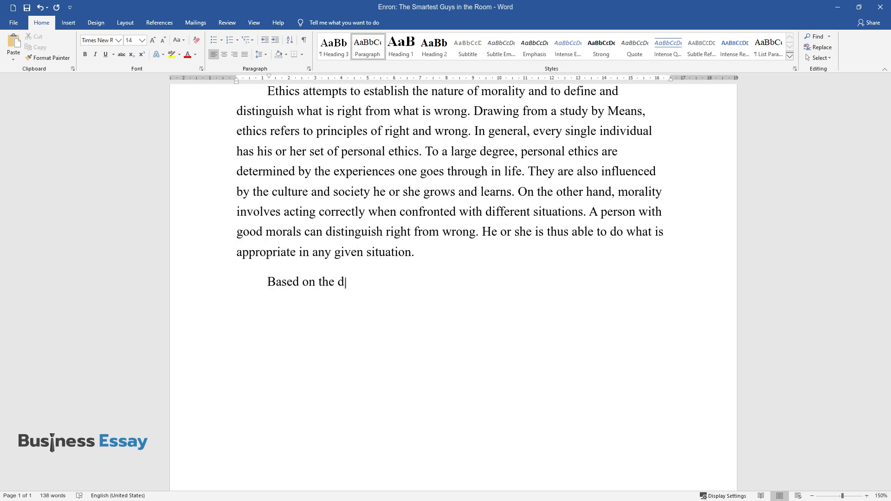
pyautogui.write("documentary by Altyazılı, Enron's Chief Executive O")
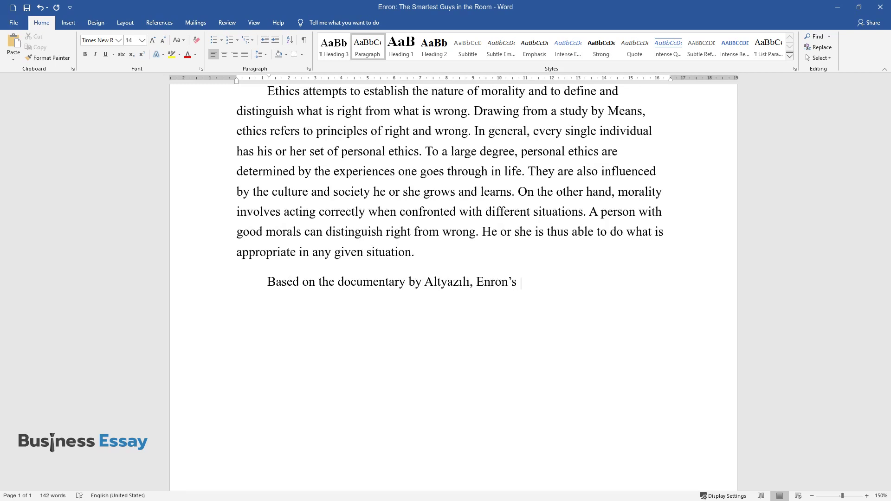
pyautogui.write('fficer was regard')
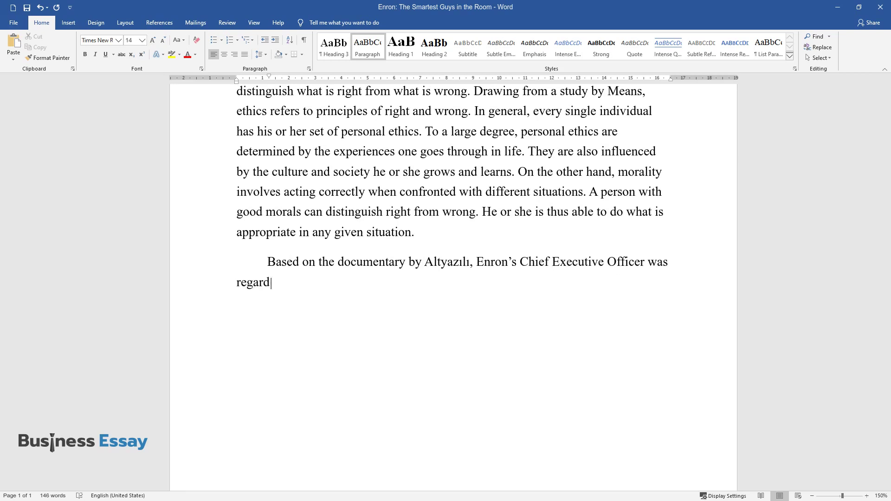
pyautogui.write('ed by many to be ethical and of h')
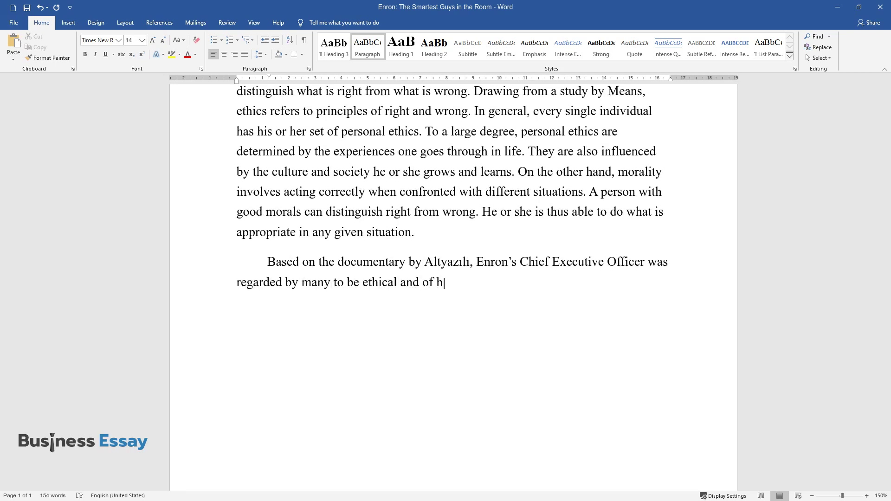
pyautogui.write('igh moral standing. Sadly, he was')
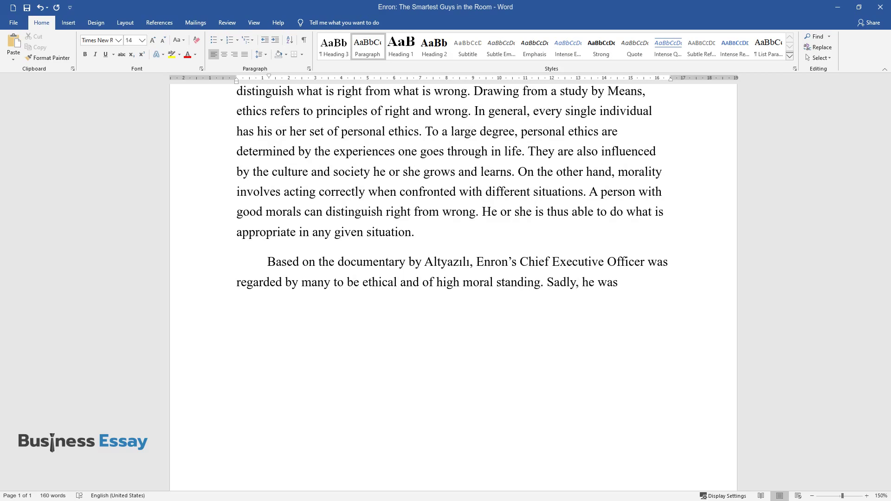
# - Continue the second paragraph, saying that he was unsuccessful in reinforcing important principles that could keep Enron on the right track
pyautogui.write(' unsuccessful in reinforcing impor')
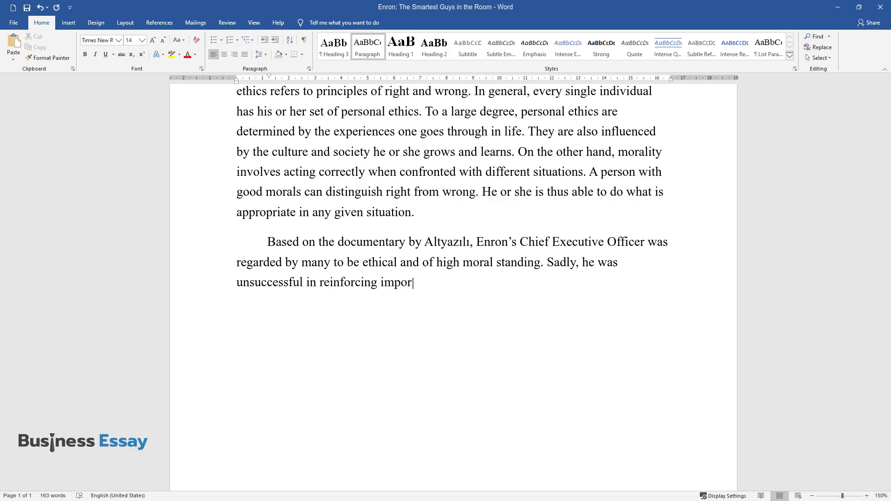
pyautogui.write('tant principles that could keep E')
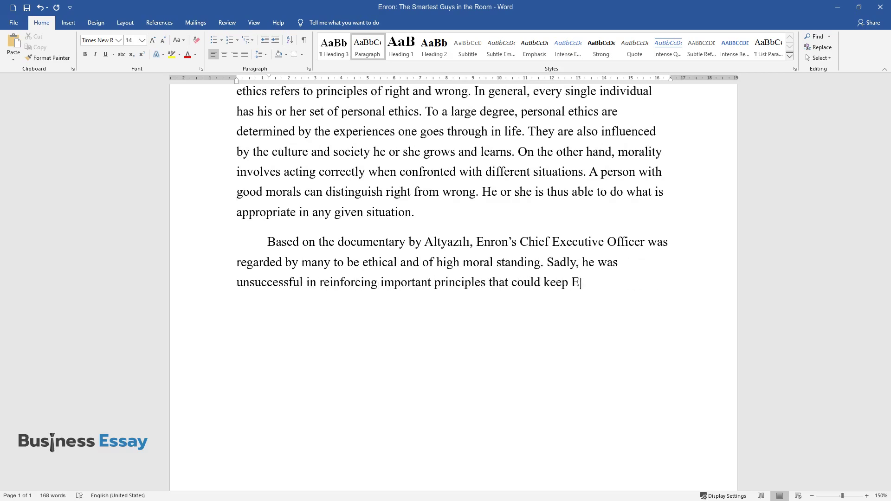
pyautogui.write('nron on the right track. Failure t')
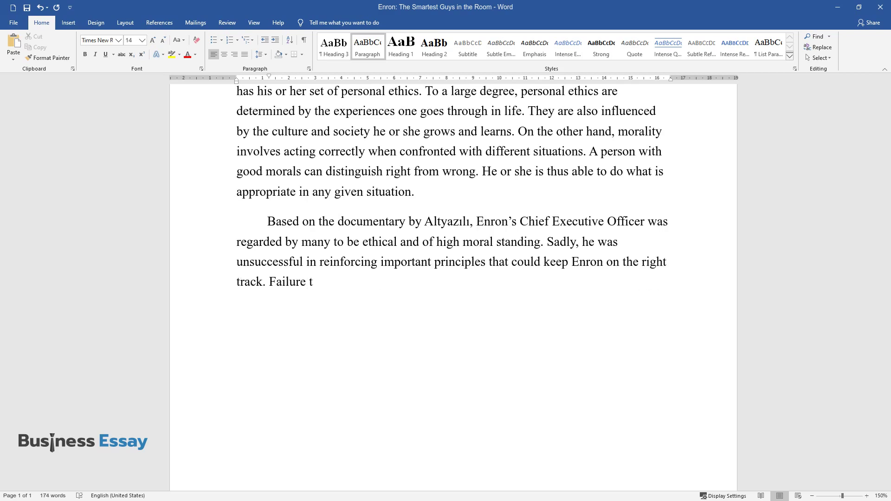
# - Finish the second paragraph: failure to insist on accounting transparency, for example, let managers falsify financial statements to make the company look good before the public
pyautogui.write('o insist on accounting transparen')
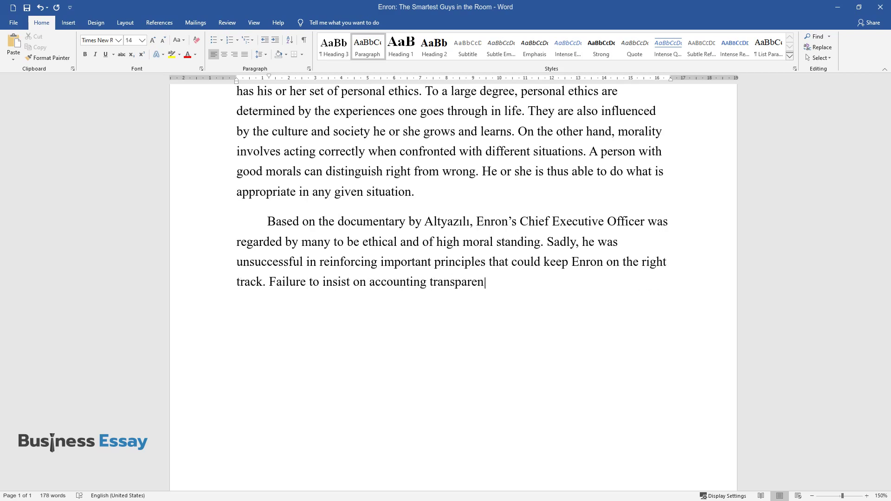
pyautogui.write('cy, for example, created room for')
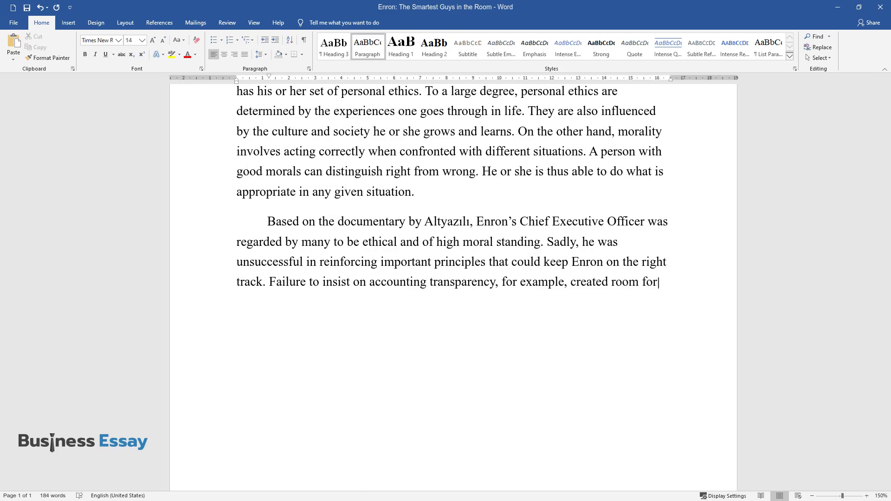
pyautogui.write(' managers to falsify financial sta')
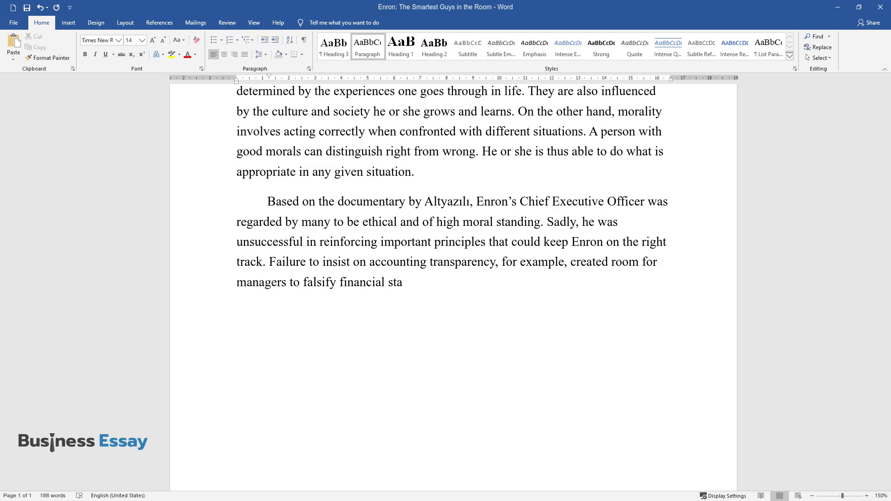
pyautogui.write('tements to make the company look good before the public.')
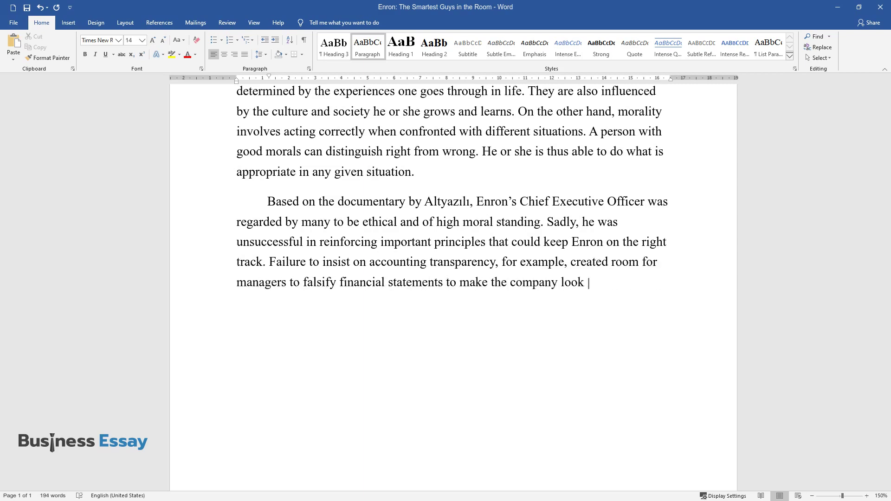
# - Start a third paragraph saying that this raised suspicion and outside experts started questioning the credibility of the company's financial statements
pyautogui.press('Return')
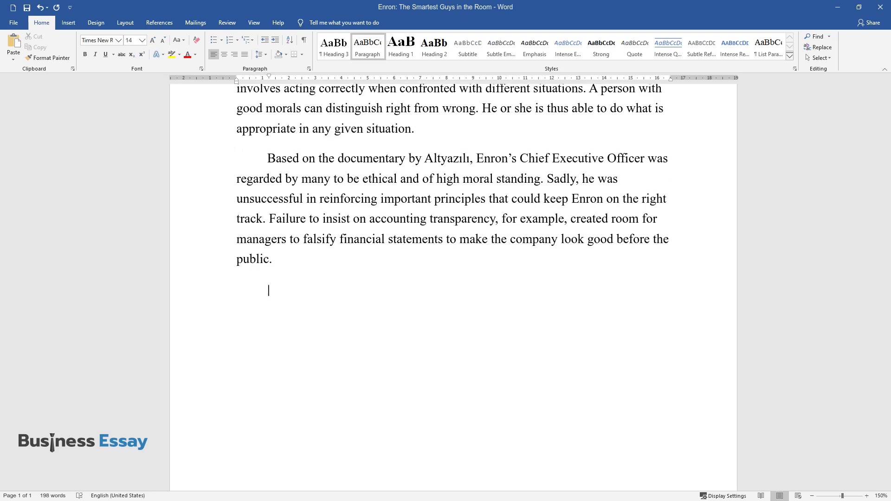
pyautogui.write('This raised suspicion')
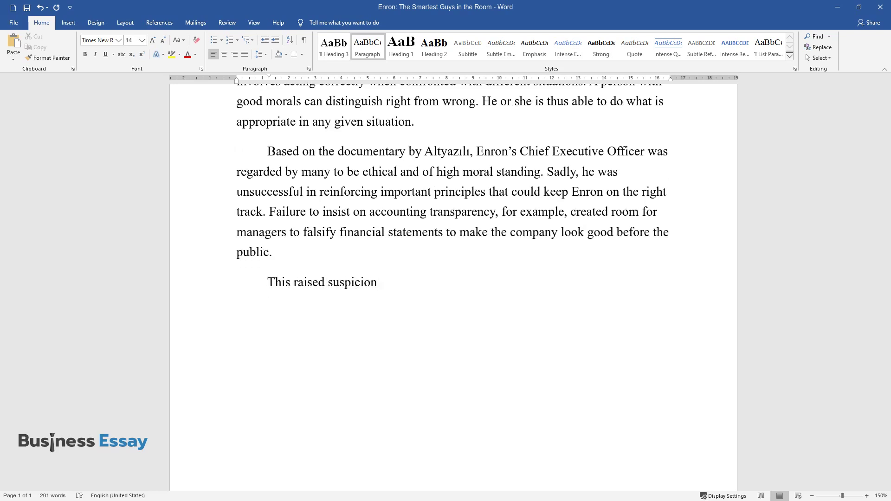
pyautogui.write(' and experts outside the organizat')
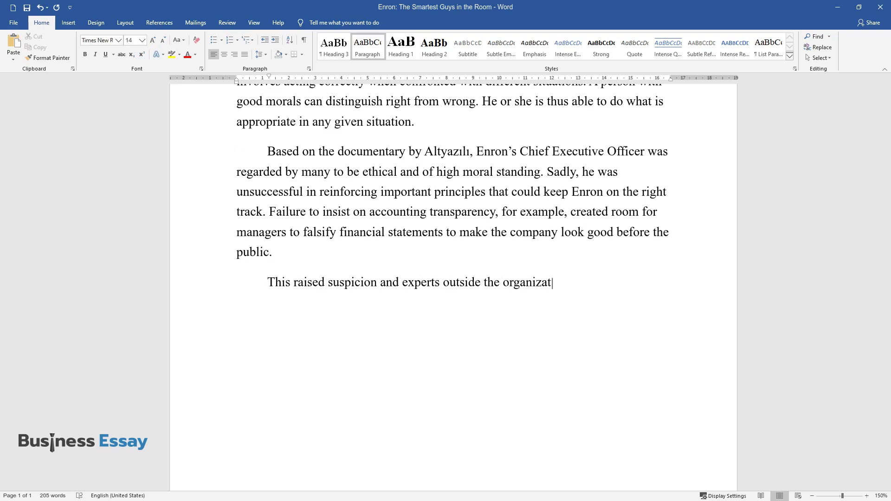
pyautogui.write('ion started questioning the credib')
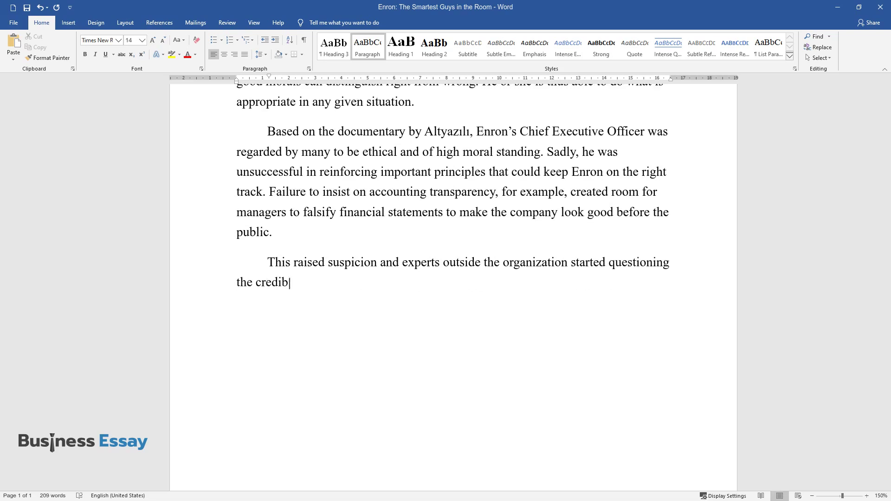
pyautogui.write("ility of the company's financial ")
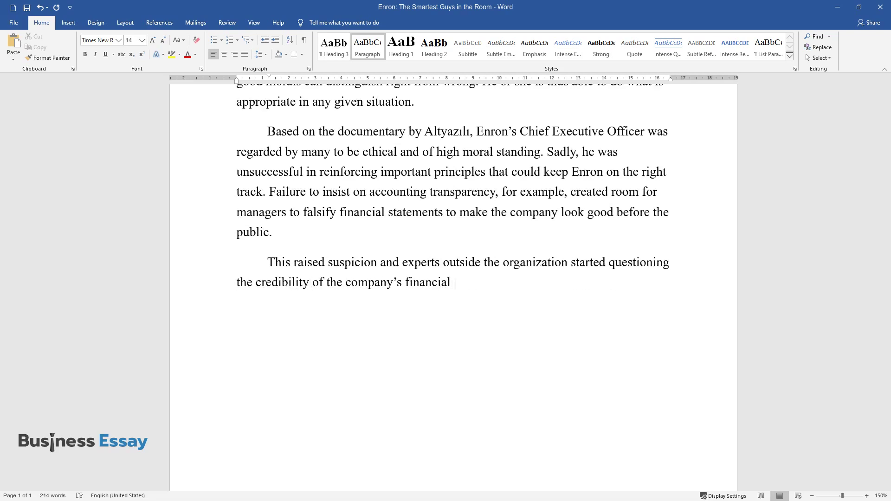
# - Add that unethical culture further caused the company to lose billions of dollars to corrupt employees, and in the end money and jobs were lost
pyautogui.write('statements. Unethical culture further caused the company t')
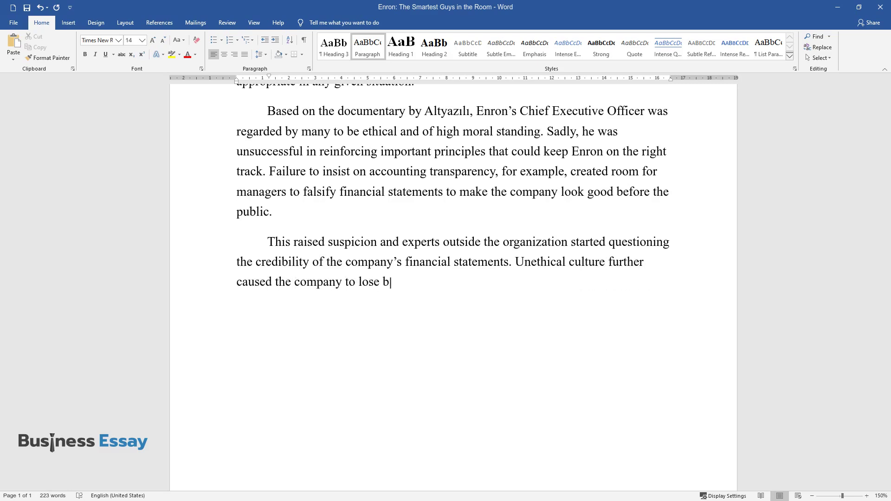
pyautogui.write('o lose billions of dollars to corrupt empl')
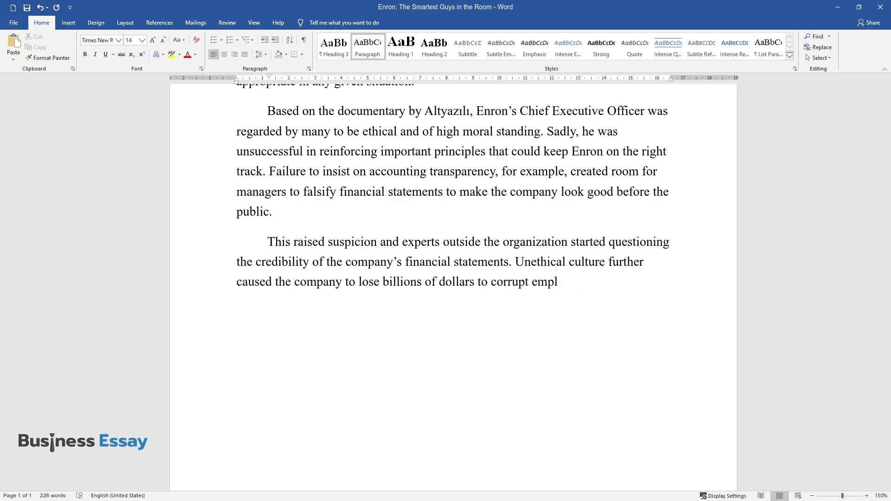
pyautogui.write('oyees. In the end, money was lost')
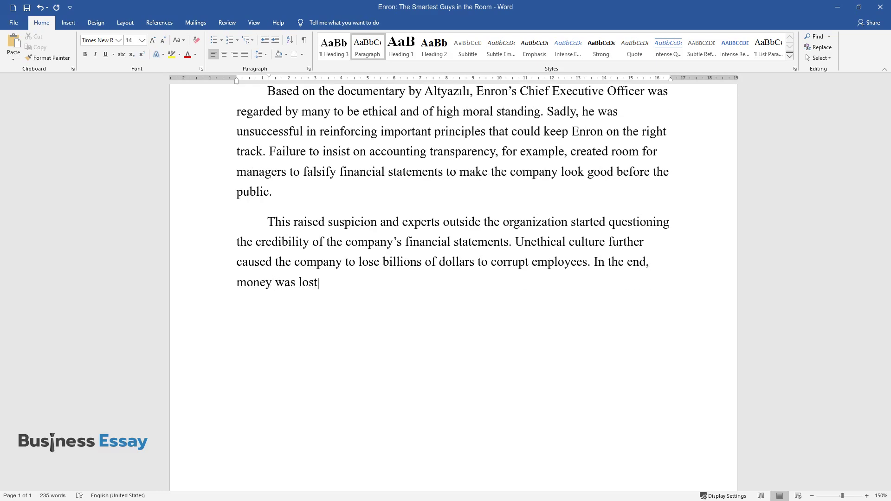
pyautogui.write(' and people lost jobs. Undoubtedl')
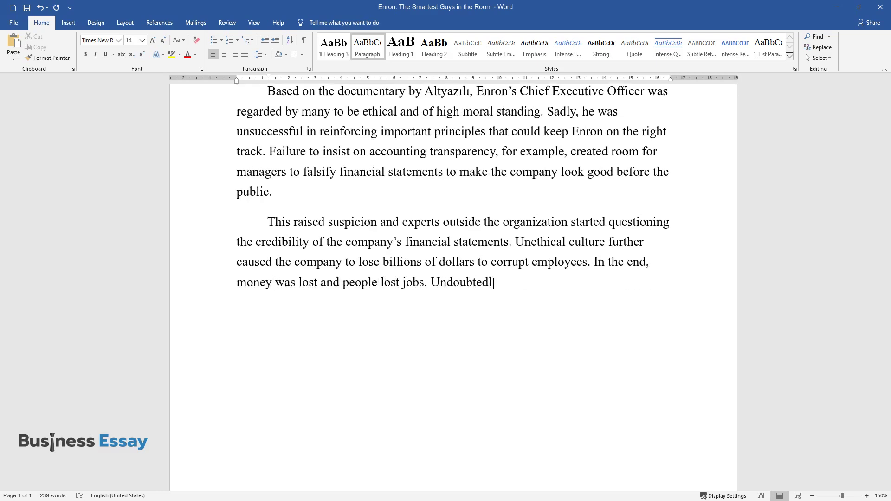
# - Close the third paragraph: the unethical and irresponsible culture at Enron, especially in financial statements, put the company in a very big mess
pyautogui.write('y, the unethical and irresponsible')
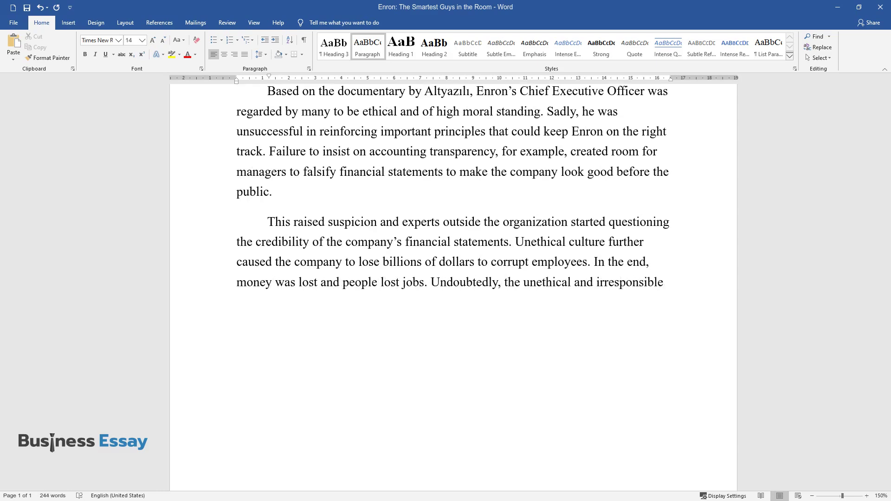
pyautogui.write(' culture at Enron especially in f')
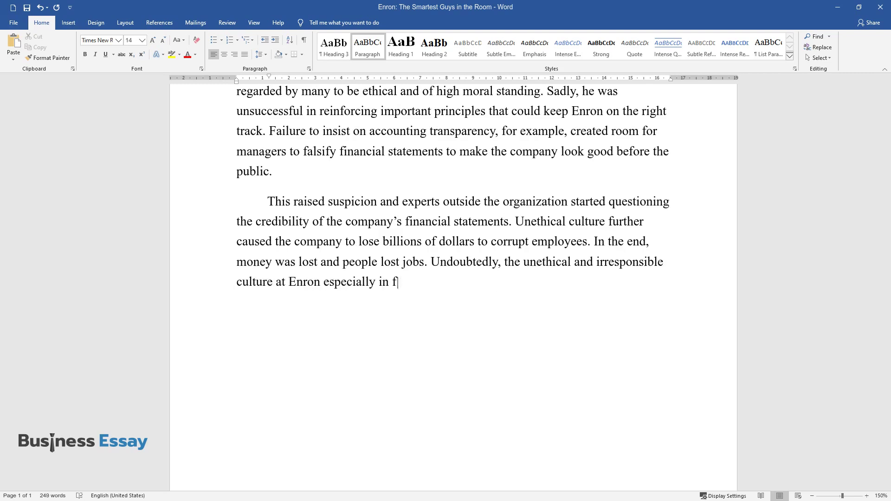
pyautogui.write('inancial statements put the compa')
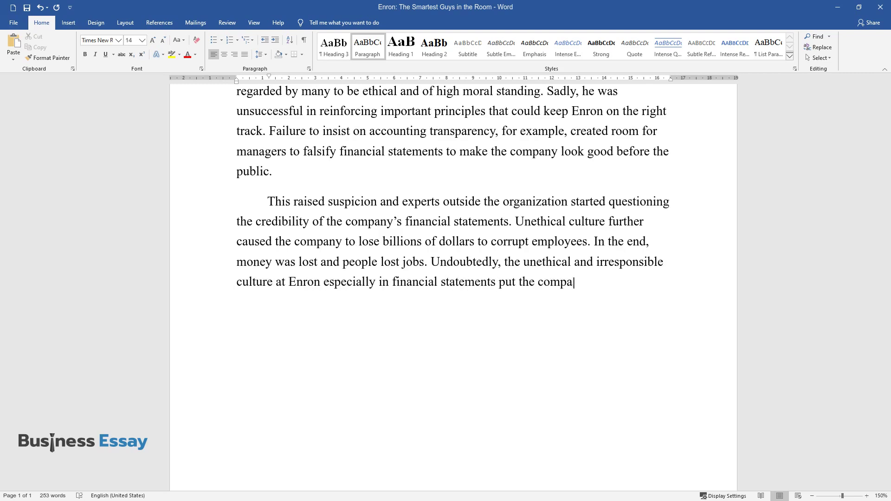
pyautogui.write('ny in a very big mess.')
# - Start a fourth paragraph citing the source author's view that every company must understand the negative consequences of unethical behavior
pyautogui.press('Return')
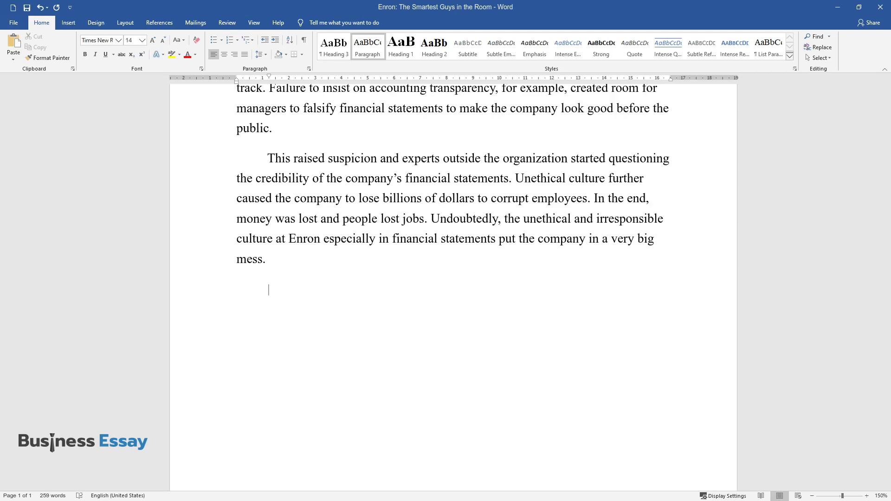
pyautogui.write('According to Forster,')
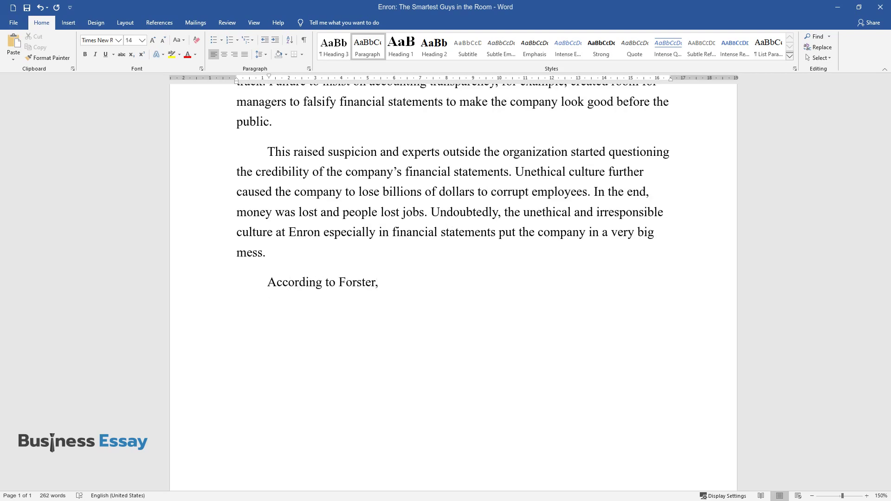
pyautogui.write(' every company must understand the ')
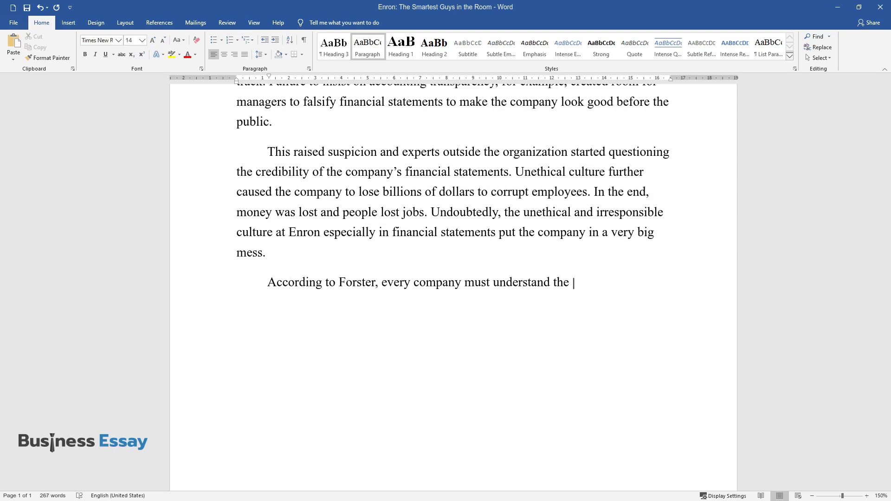
pyautogui.write('negative consequences of unethical')
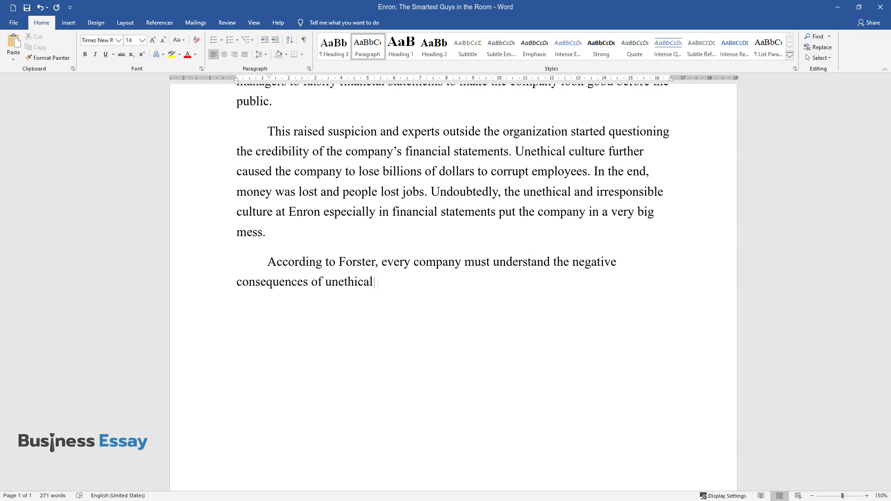
# - Add that it is quite obvious that the unethical culture at Enron denied the company numerous opportunities to remain at the top
pyautogui.write(' behavior. It is quite obvious tha')
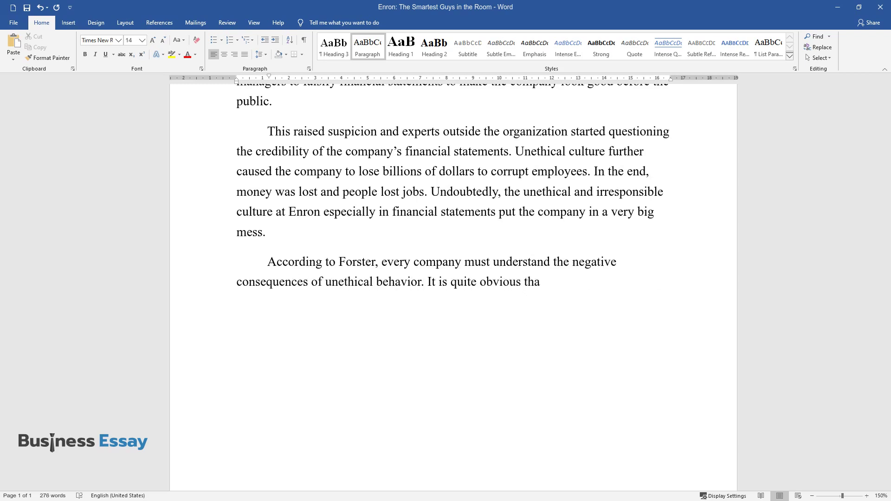
pyautogui.write('t the unethical culture at Enron d')
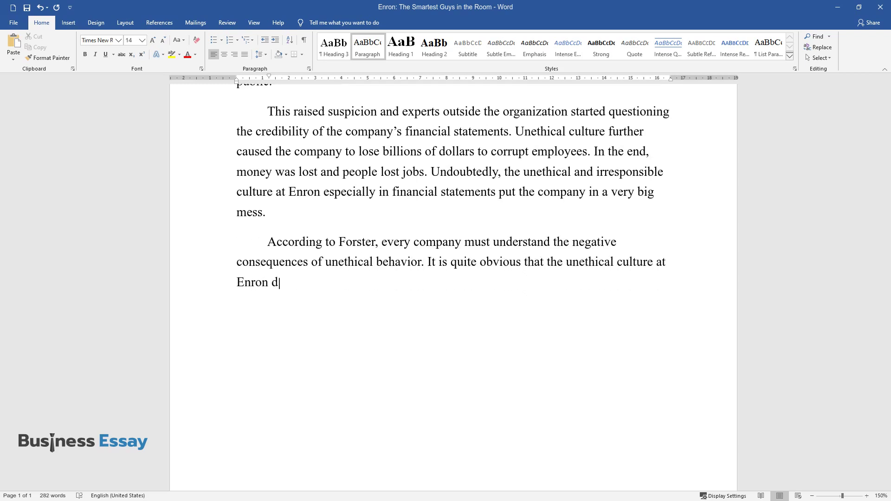
pyautogui.write('enied the company numerous opportu')
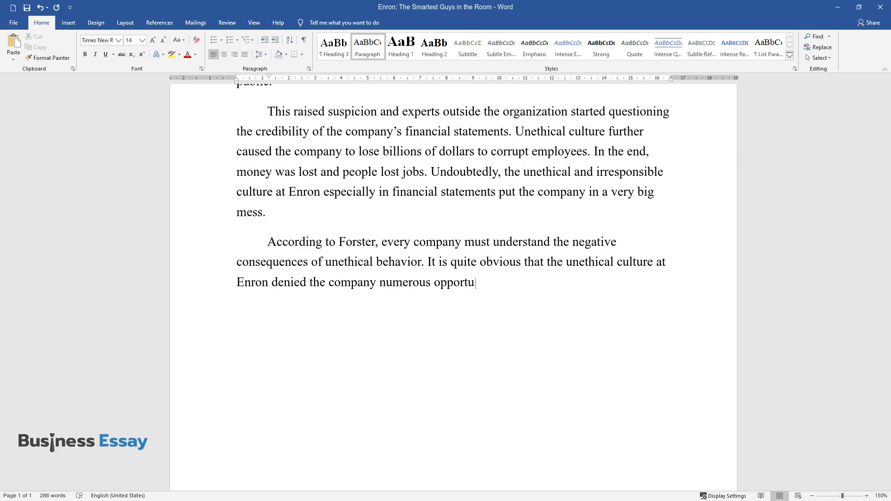
pyautogui.write('nities to remain at the top. Altho')
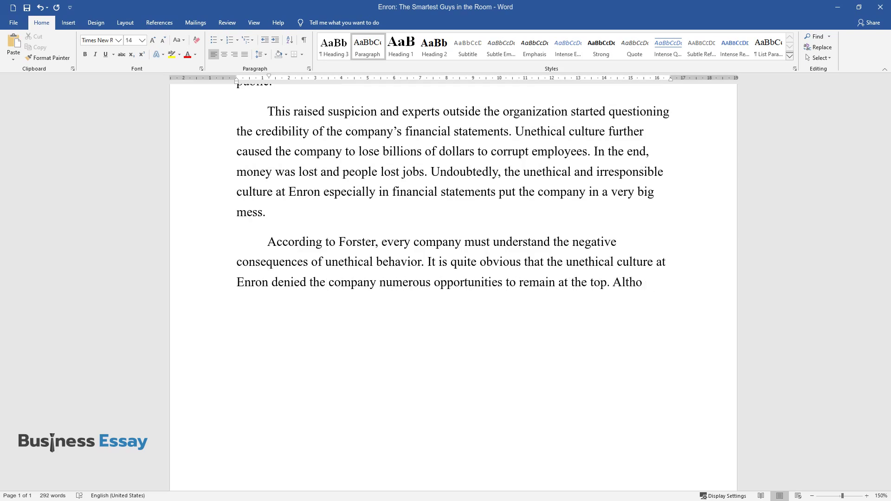
# - Write that Enron's CEO did not succeed despite a strong conviction about establishing a healthy environment for individuals to reach their full potential
pyautogui.write("ugh Enron's CEO had a strong conv")
pyautogui.write('iction about establishing a health')
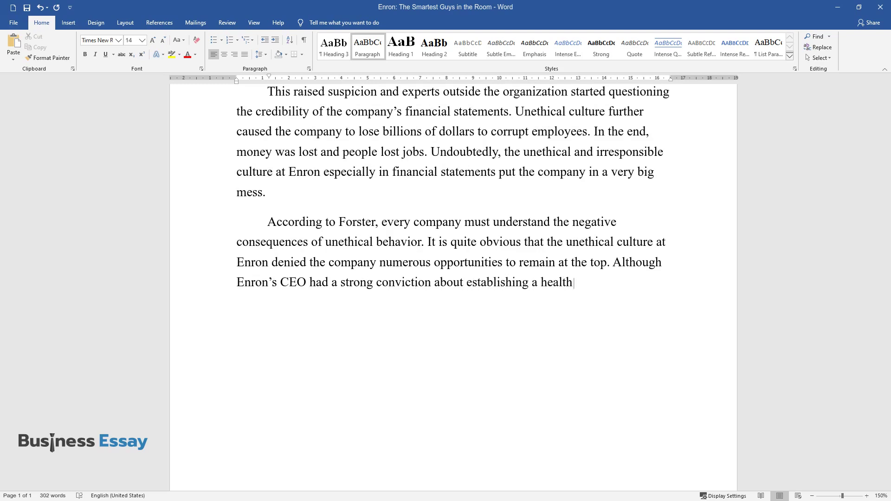
pyautogui.write('y environment for individu')
pyautogui.write('als to r')
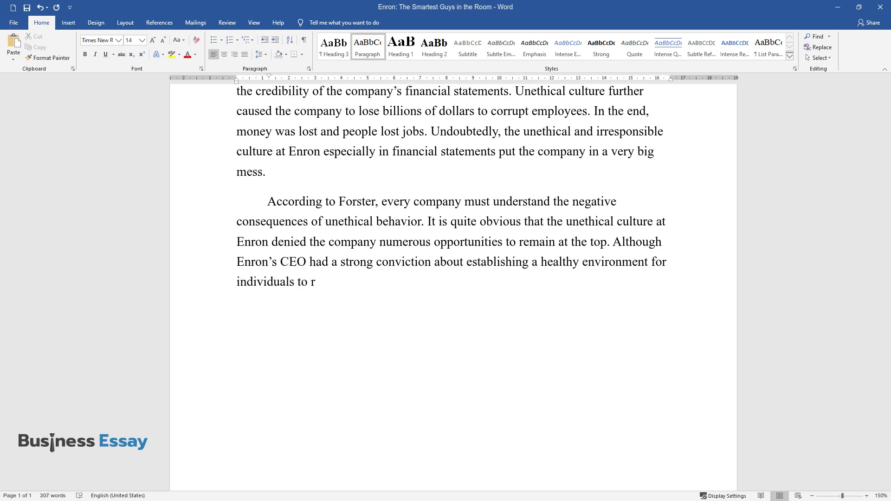
pyautogui.write('each their full potential, he did ')
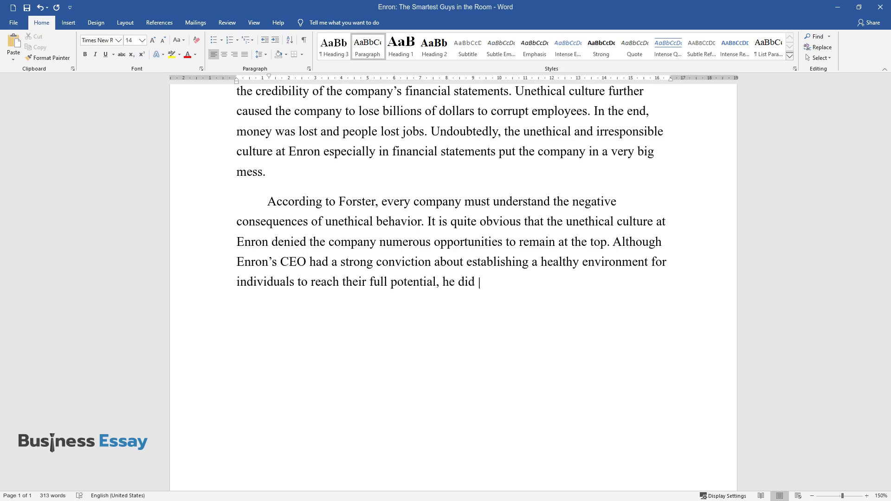
pyautogui.write('not succeed. His original idea was')
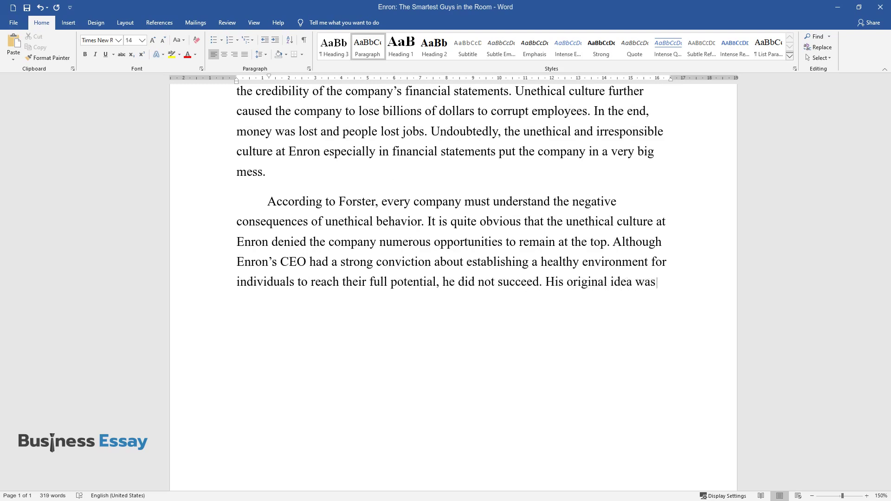
# - Write that the CEO's original idea was to build a highly moral and ethical culture compelling people to honor respect, integrity, communication, and excellence
pyautogui.write(' to build a highly moral and ethic')
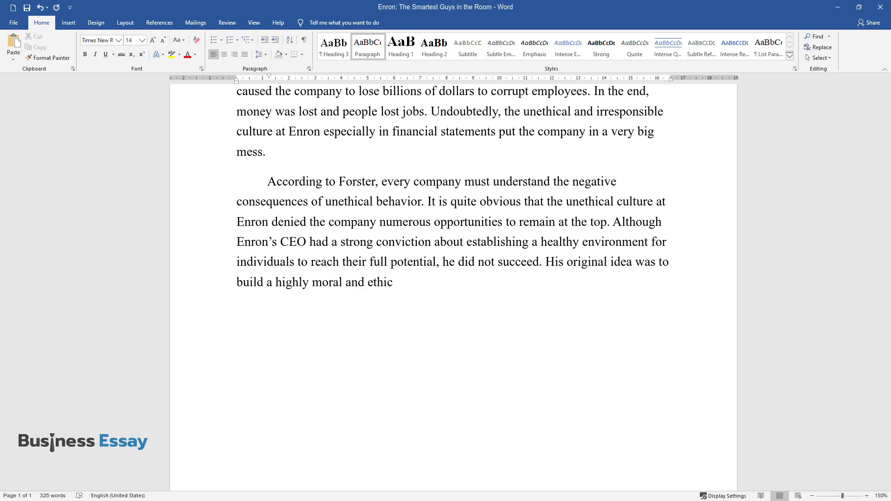
pyautogui.write('al culture that would compel peopl')
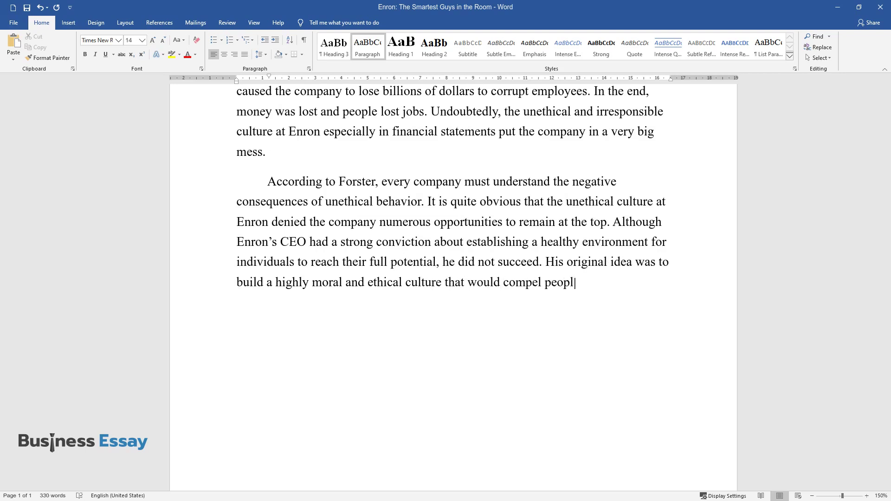
pyautogui.write('e to honor the values of respect, ')
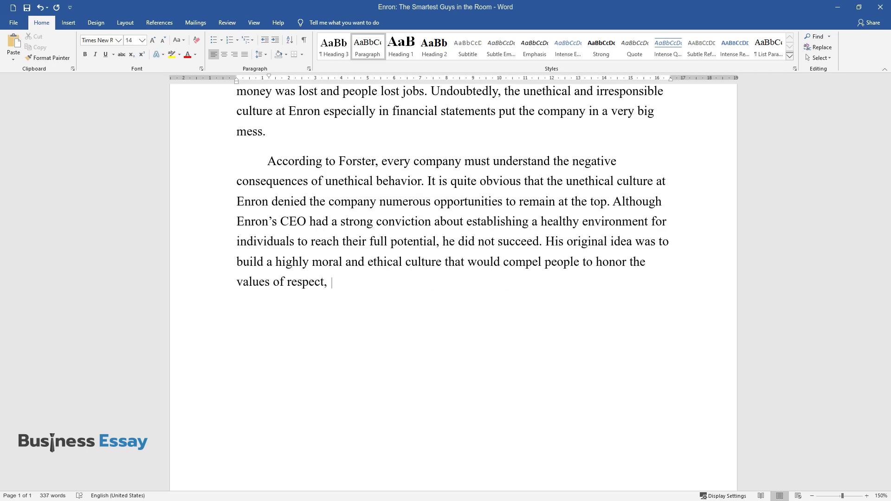
pyautogui.write('integrity, communication, and exc')
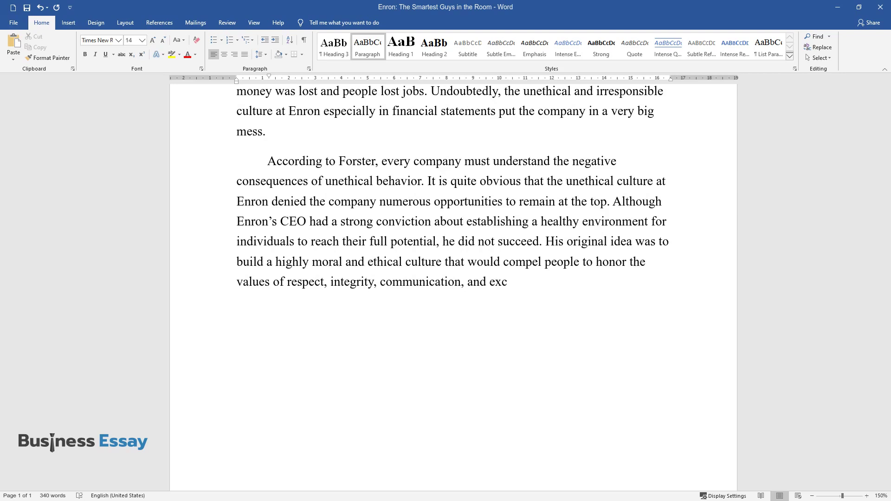
# - End the fourth paragraph with "Regrettably, ethical behavior was never put to practice at Enron as intended."
pyautogui.write('ellence. Regrettably, ethical behav')
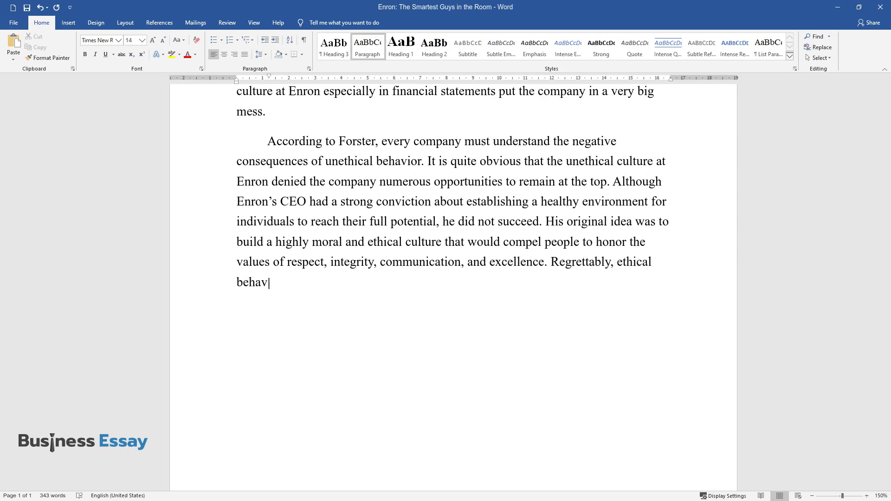
pyautogui.write('ior was never put to practice at E')
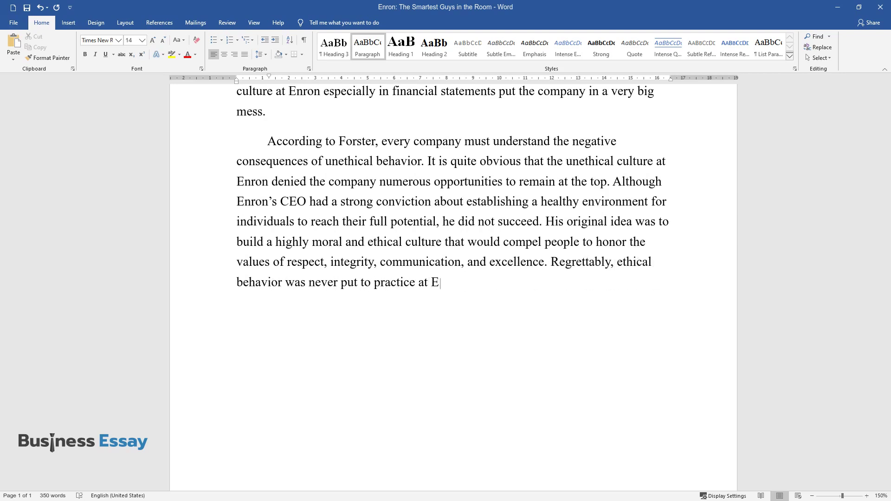
pyautogui.write('nron as intended.')
pyautogui.press('Return')
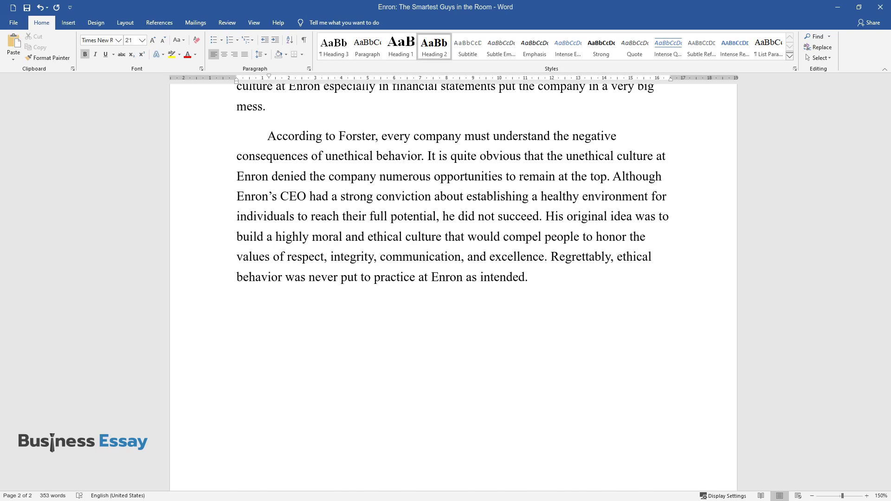
# - Add the Heading 2 "How would you characterize Enron's culture and what role, and in what way, do you think culture played in the ethical issues at Enron?"
pyautogui.write('How would you characterize Enro')
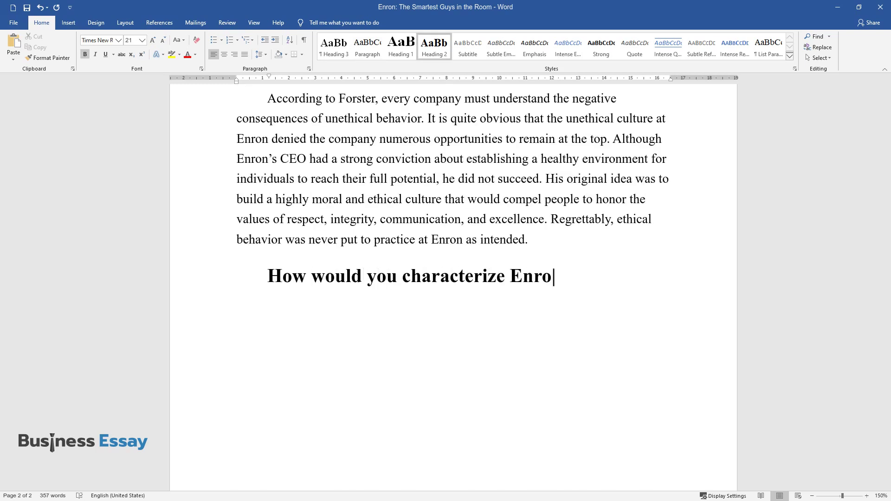
pyautogui.write("n's culture and what role, and in")
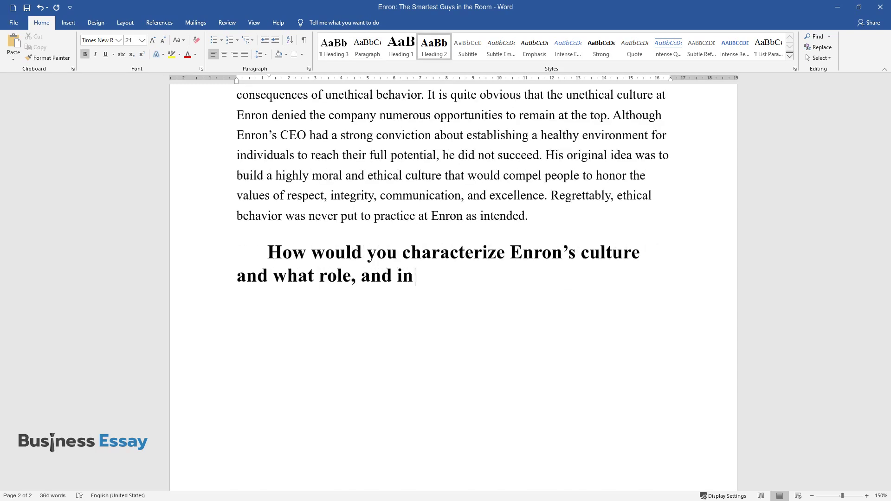
pyautogui.write(' what way, do you think culture pl')
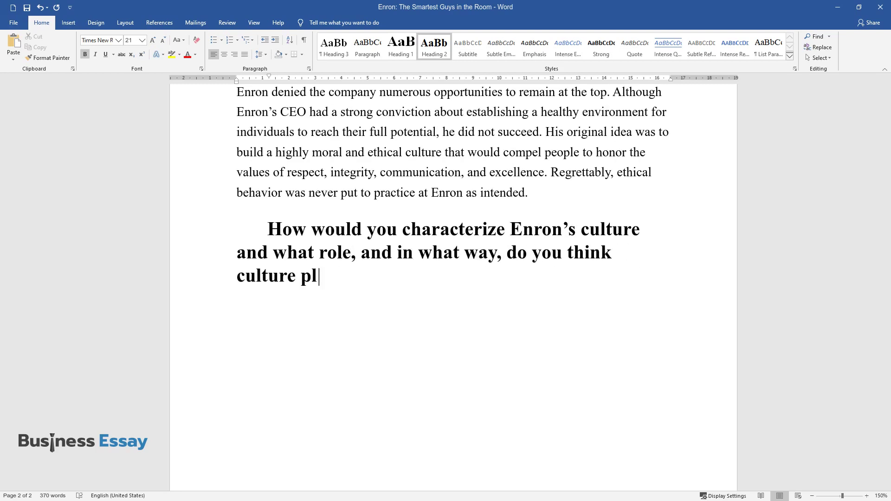
pyautogui.write('ayed in the ethical issues at Enr')
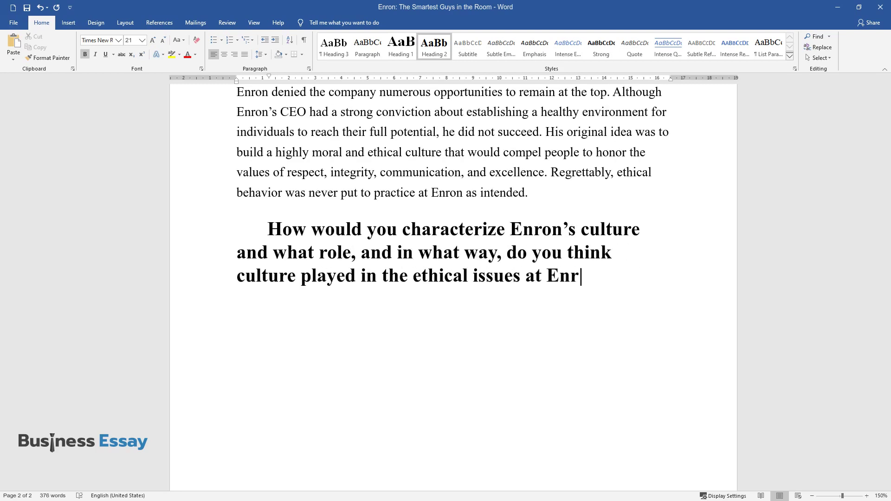
pyautogui.write('on?')
pyautogui.press('Return')
# - Open the new section with "Many people described Enron as a company with a culture of arrogance."
pyautogui.write('Many people de')
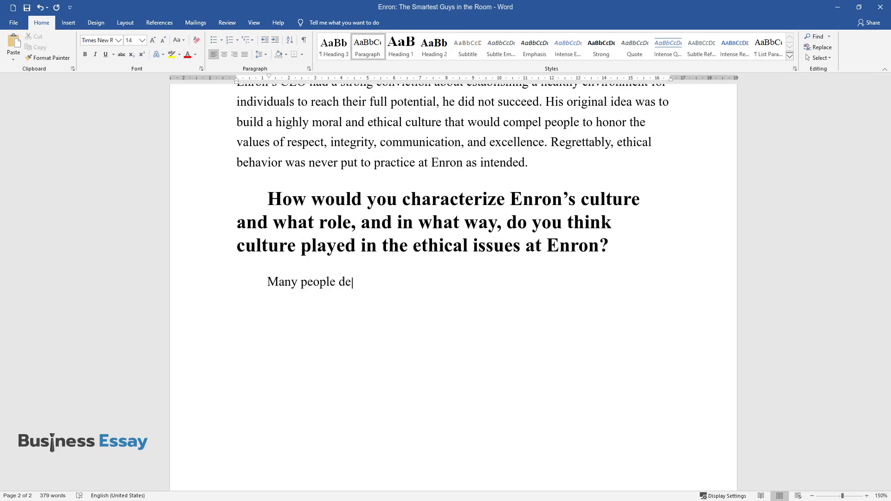
pyautogui.write('scribed Enron as a company with a ')
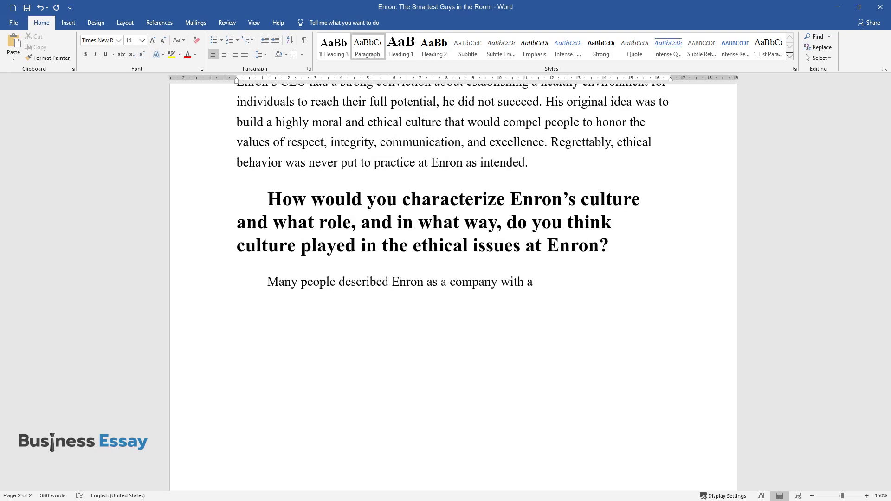
pyautogui.write('culture of arrogance. Ostensibly, ')
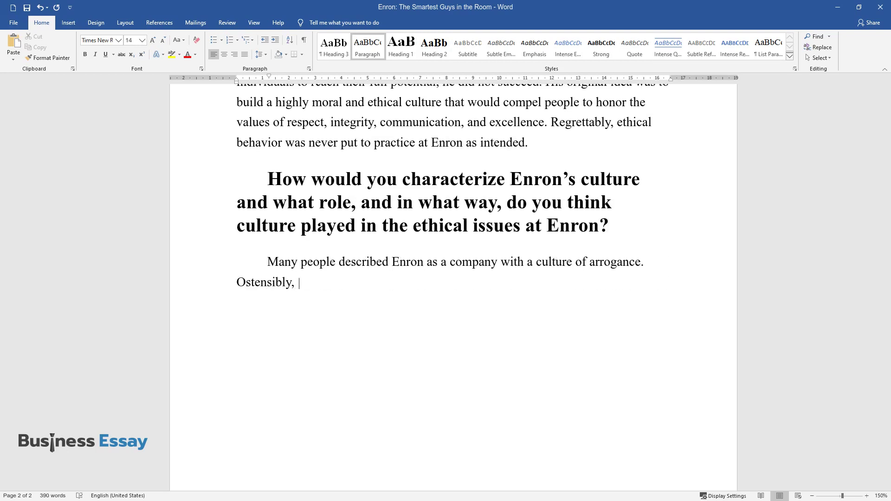
# - Write that this description has been blamed for making people believe Enron could handle any kind of risk or pressure without fear of loss
pyautogui.write('this description has been blamed f')
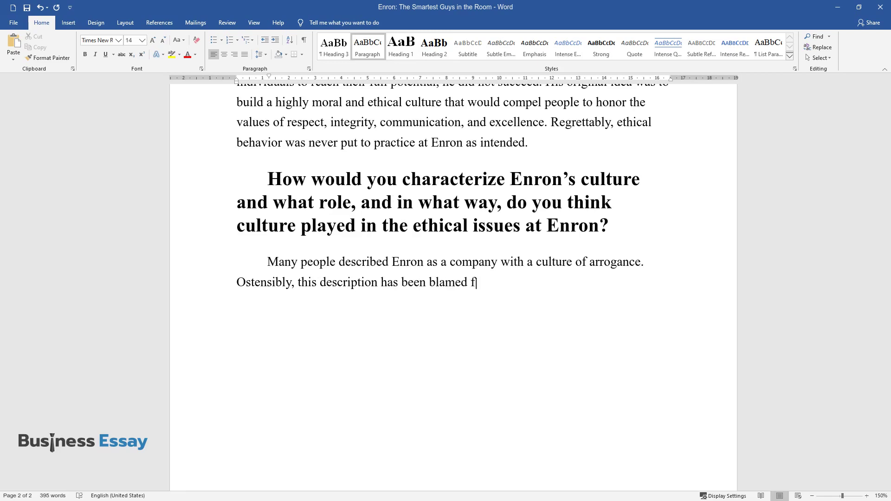
pyautogui.write('or making people believe that Enro')
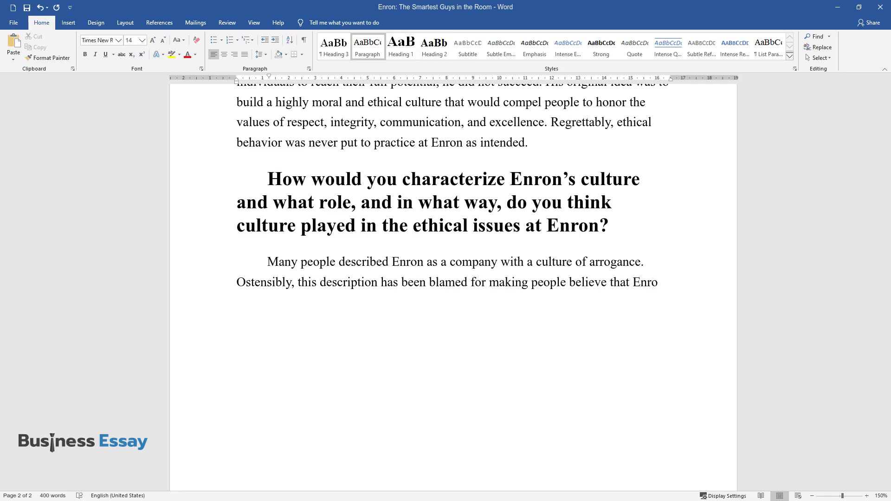
pyautogui.write('n could handle any kind of risk or')
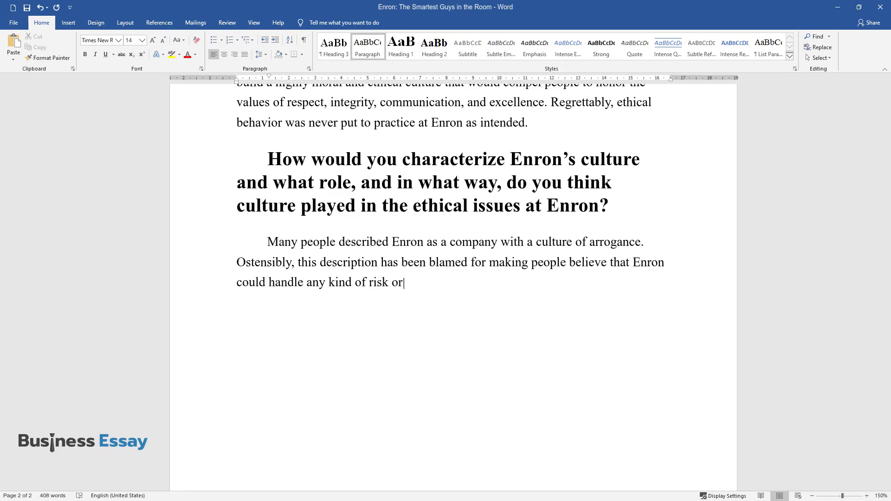
pyautogui.write(' pressure without fear of loss. Ac')
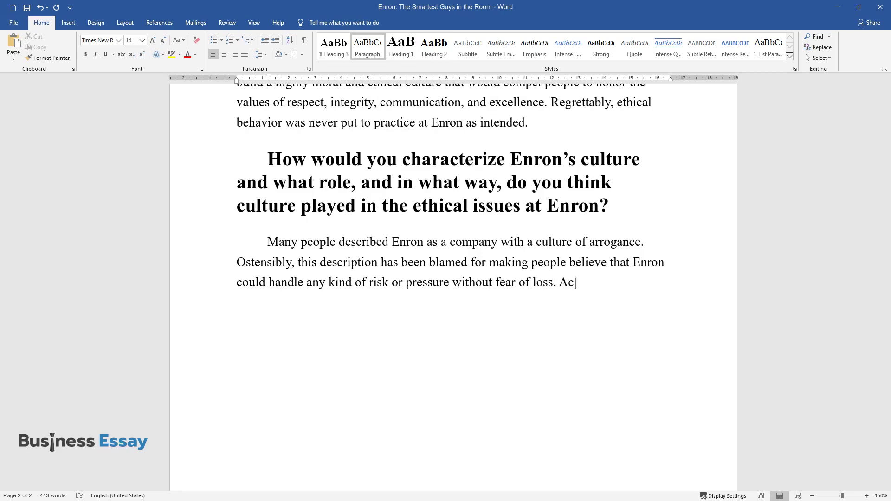
# - Cite the three source authors' view that Enron's executive team believed that no single competitor had a chance against it
pyautogui.write('cording to Ferrell, Fraedrich, and')
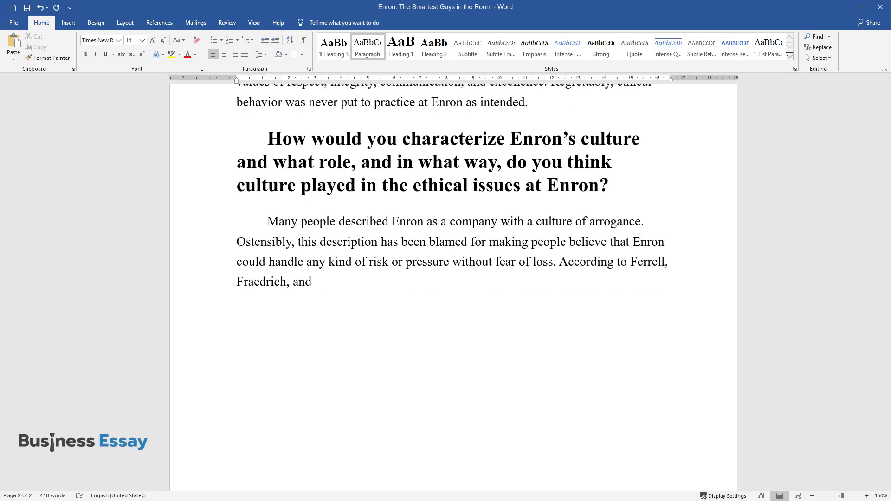
pyautogui.write(' Ferrell, the executive team at En')
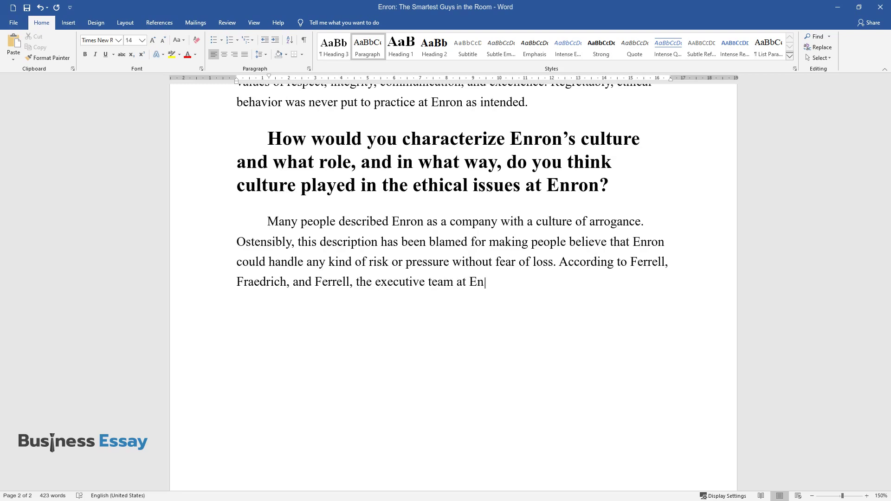
pyautogui.write('ron believed that no single compe')
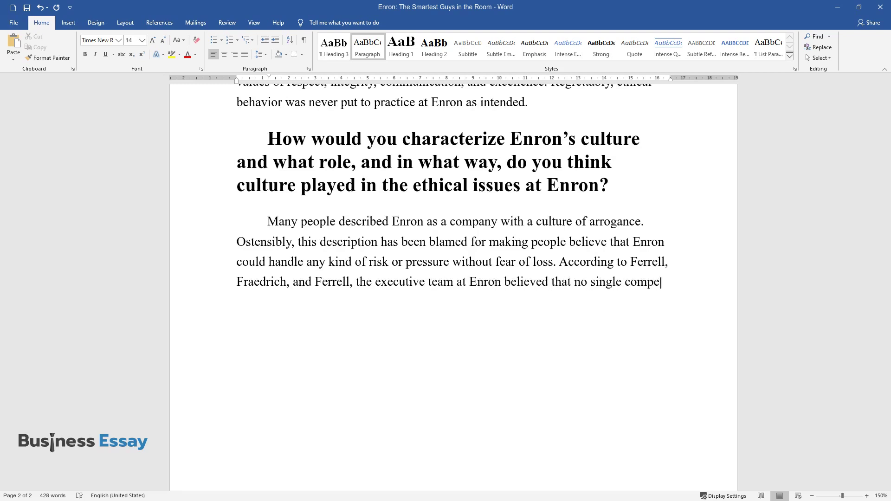
pyautogui.write('titor had a chance against it. In ')
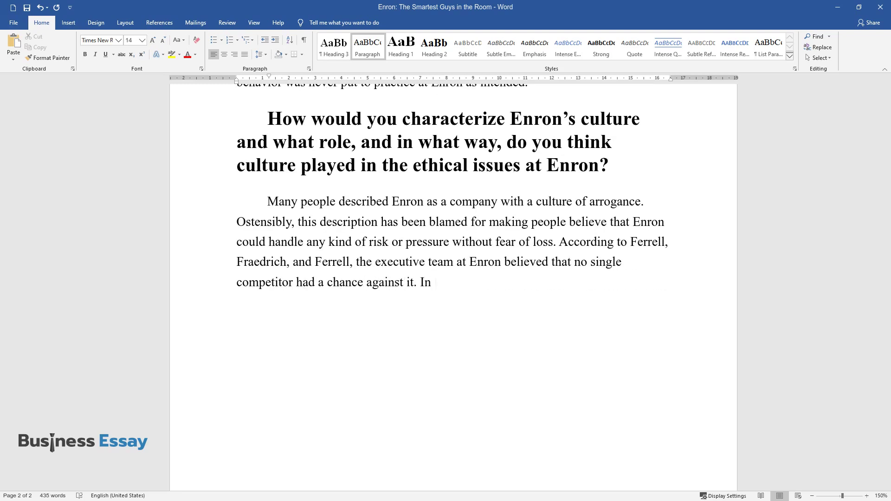
# - Close the paragraph by adding that the poor corporate culture at Enron did very little to promote integrity and respect
pyautogui.write('addition, the poor corporate cultu')
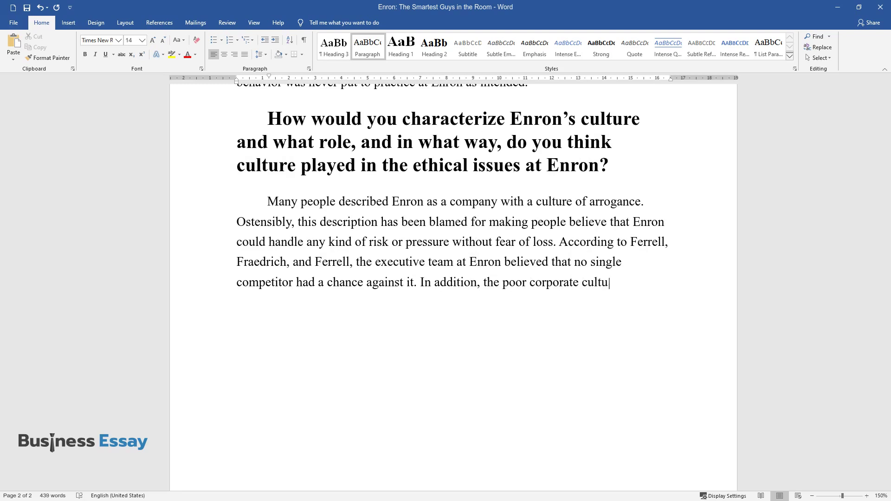
pyautogui.write('re at Enron did very little to pro')
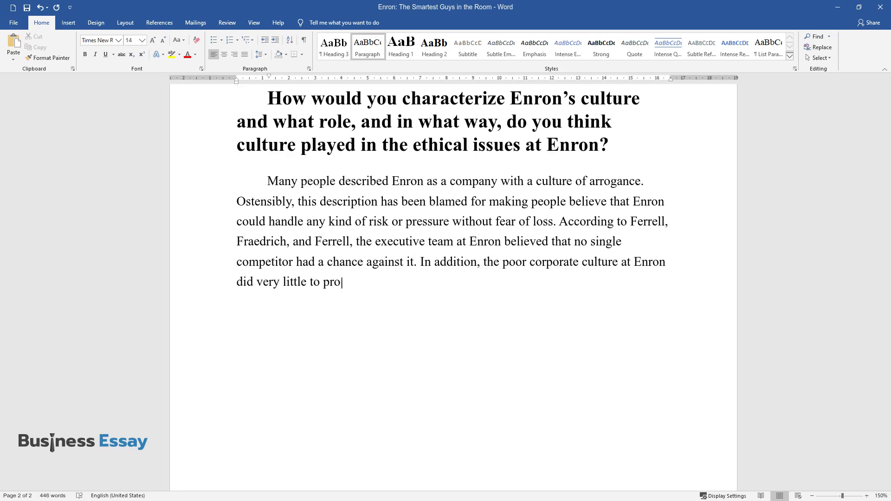
pyautogui.write('mote integrity and respect.')
pyautogui.press('Return')
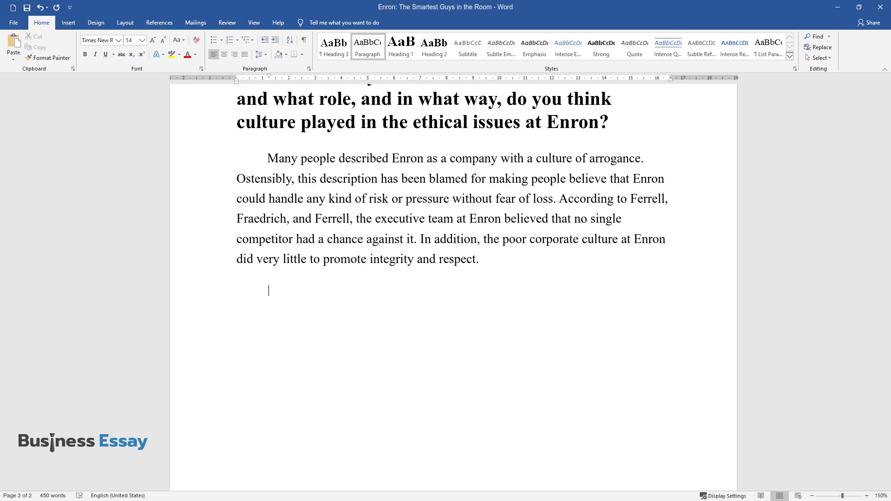
# - Start a paragraph stating that anything profitable, good or bad, could be done, and that important values such as respect and integrity were greatly undermined
pyautogui.write('Anything, good or bad, c')
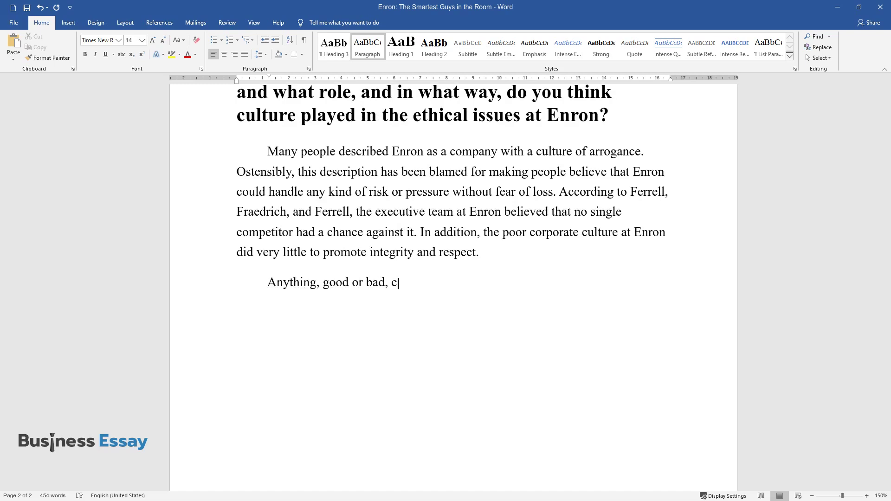
pyautogui.write('ould be done as long as it brought')
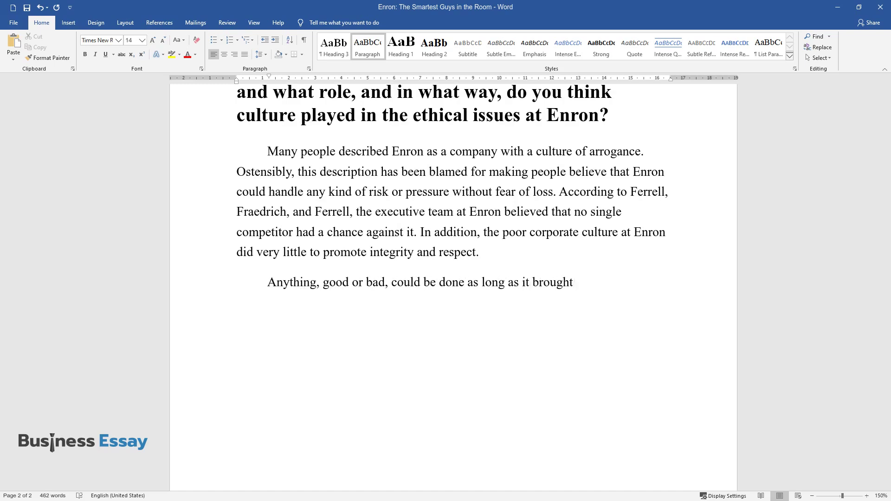
pyautogui.write(' profit to the company. Throughout the company’s operations, importan')
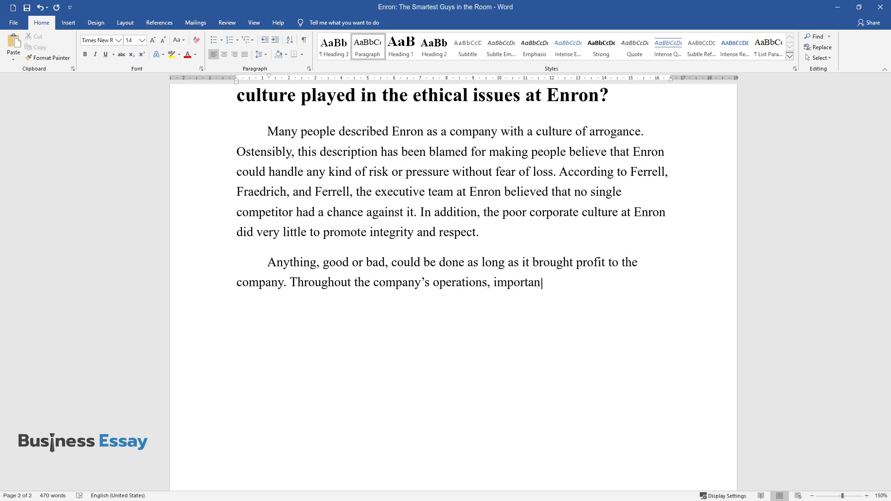
pyautogui.write('such as respect and integr')
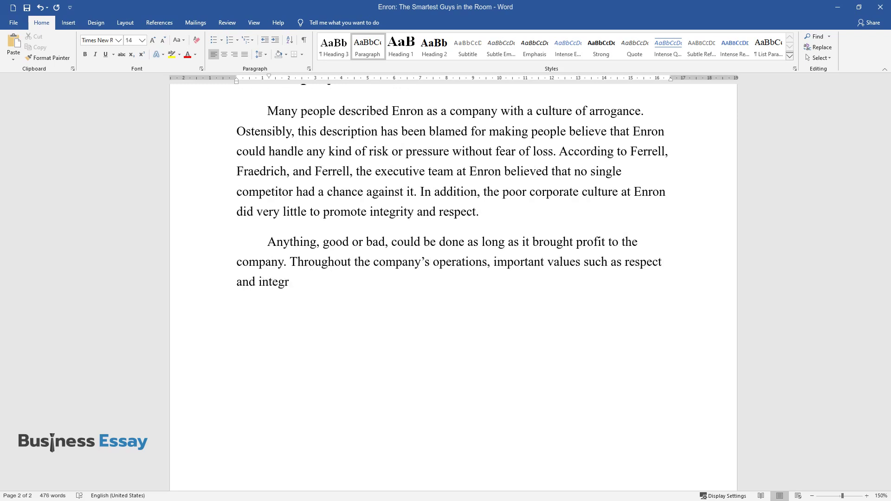
pyautogui.write('ity were greatly undermined. The c')
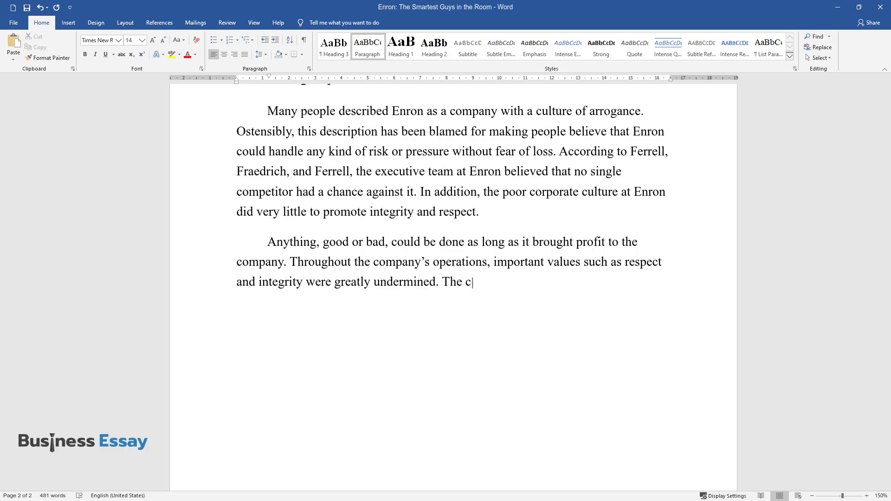
# - Add the sentence "The corporate culture at Enron allegedly encouraged flouting rules in pursuit of profit."
pyautogui.write('orporate culture at Enron allegedly')
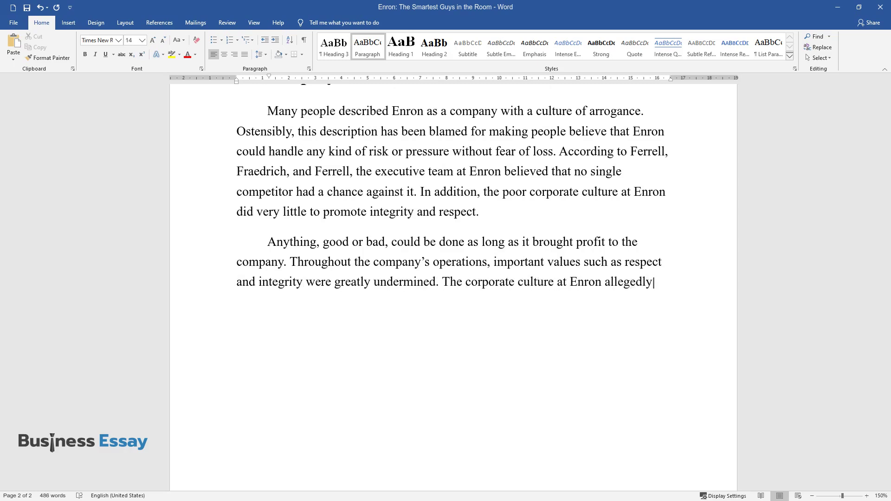
pyautogui.write(' encouraged flouting rules in purs')
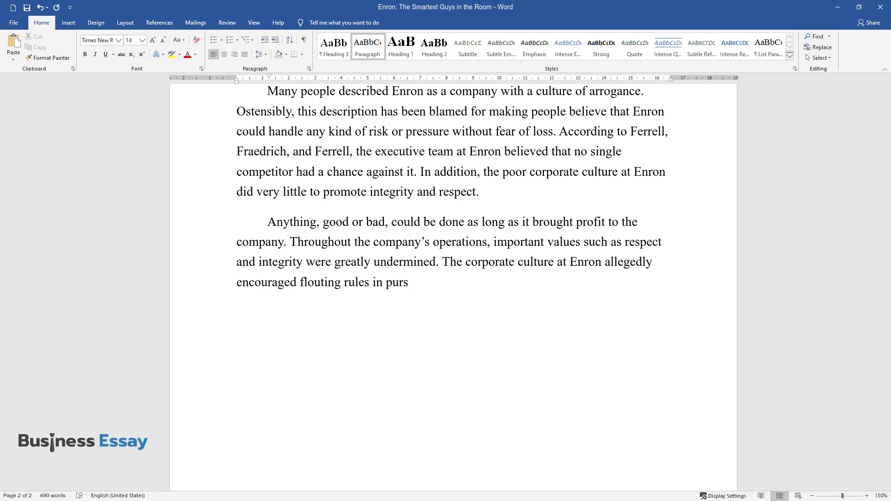
pyautogui.write('uit of profit. Rather than working ')
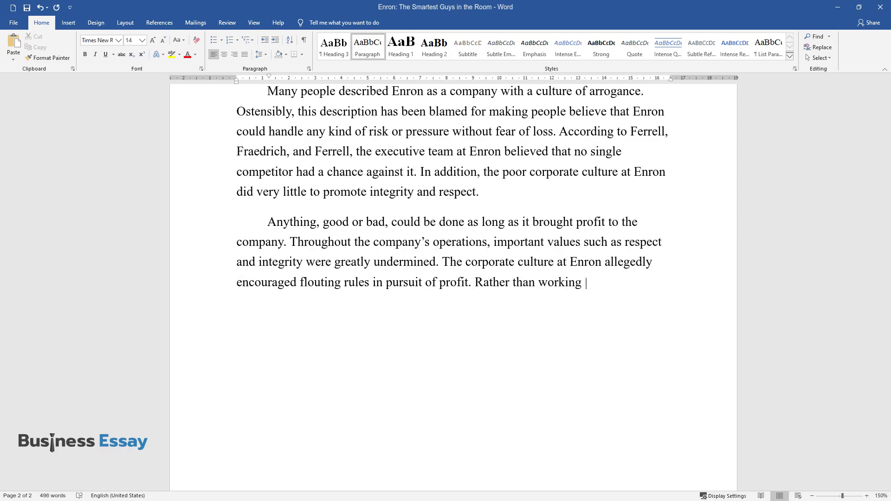
# - Finish the sentence "Rather than working towards building a committed, reliable, and accountable team, there was a greater focus on making more money for the company’s top executives."
pyautogui.write('towards building a committed, reli')
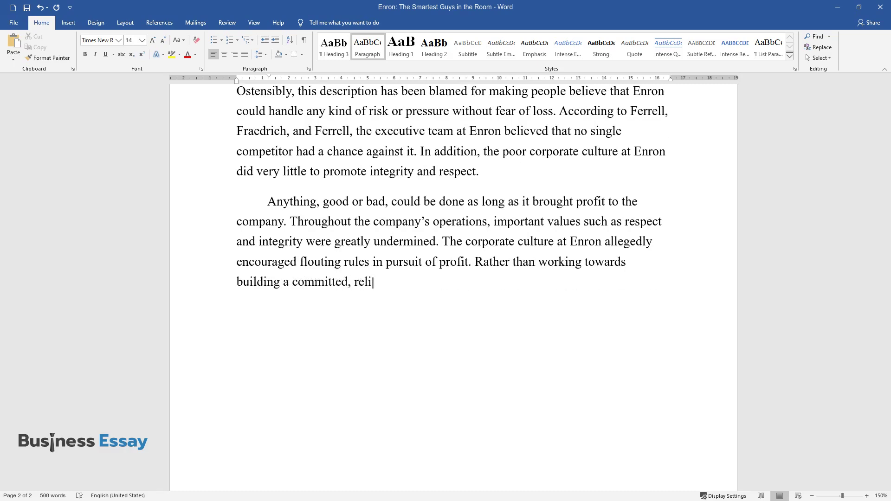
pyautogui.write('able, and accountable team, there w')
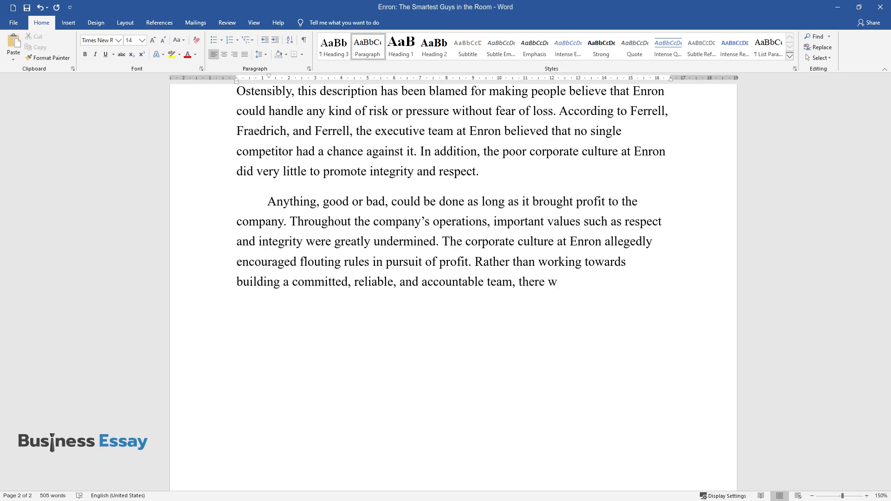
pyautogui.write('as a greater focus on making more ')
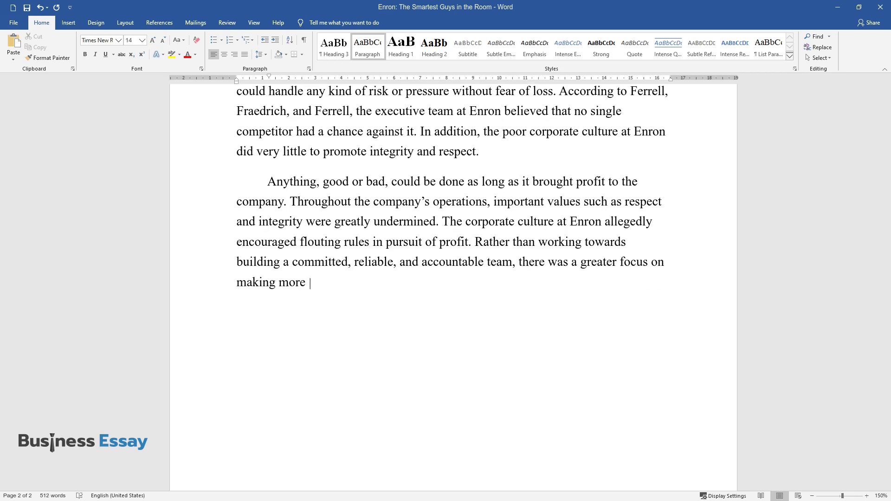
pyautogui.write('money for the company’s top executi')
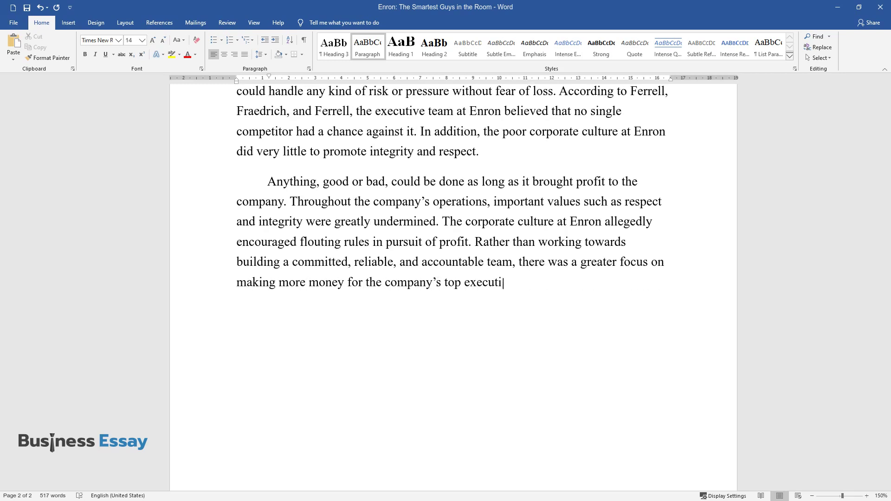
# - Close the paragraph with "The prevailing culture permitted employees to continue cheating and stealing as long as they were not caught."
pyautogui.write('ves. The prevailing culture permit')
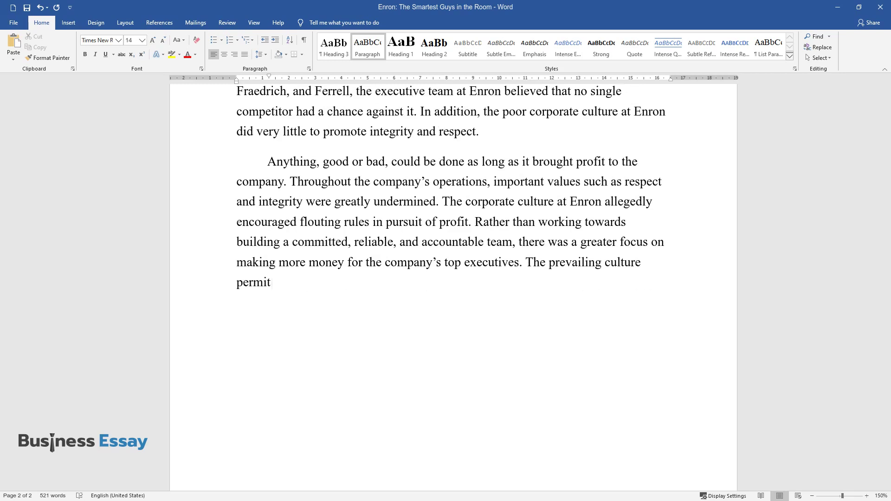
pyautogui.write('ted employees to continue cheating ')
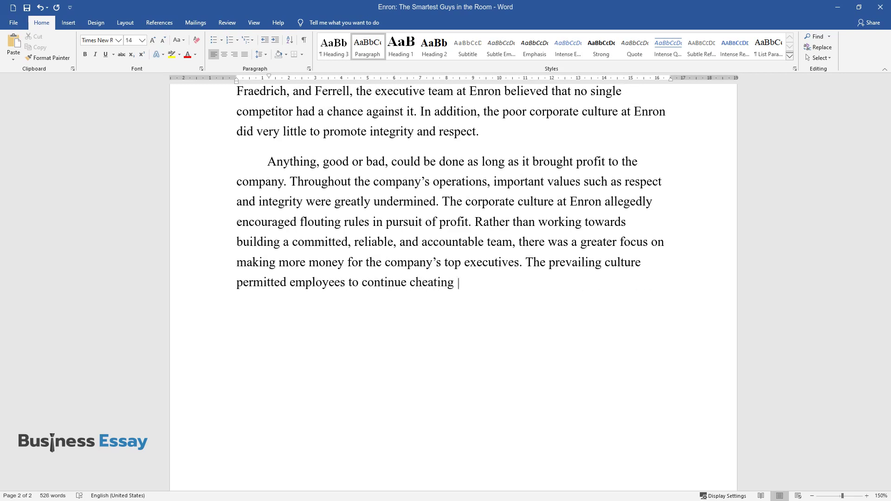
pyautogui.write('and stealing as long as they were ')
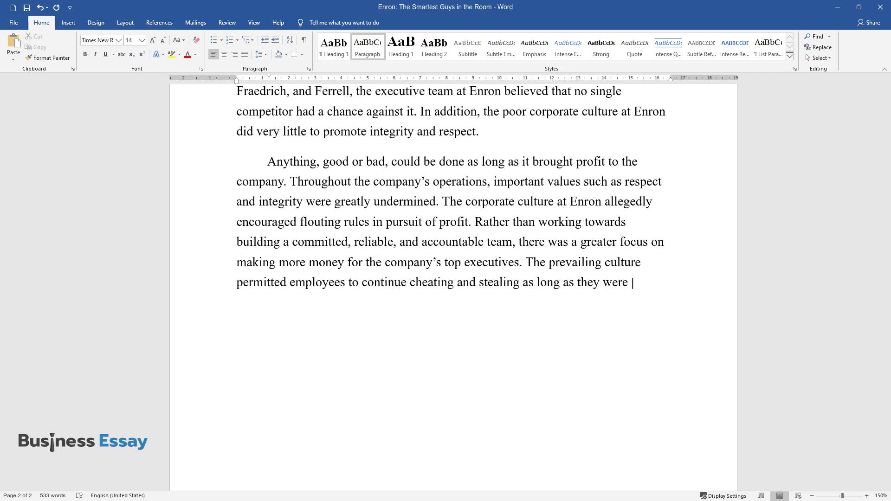
pyautogui.write('not caught.')
# - Start a new paragraph with the sentence "Another source of the downfall was the company’s executive compensation plan."
pyautogui.press('Return')
pyautogui.write('A')
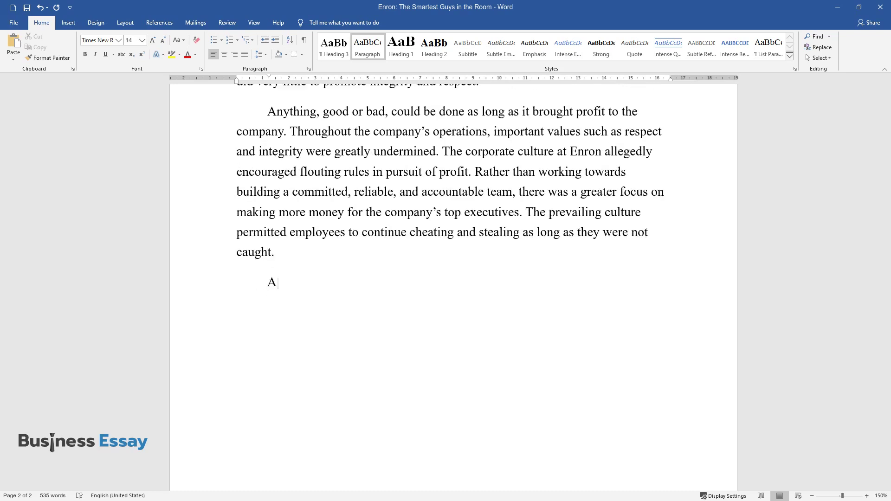
pyautogui.write('nother source of the downfall was ')
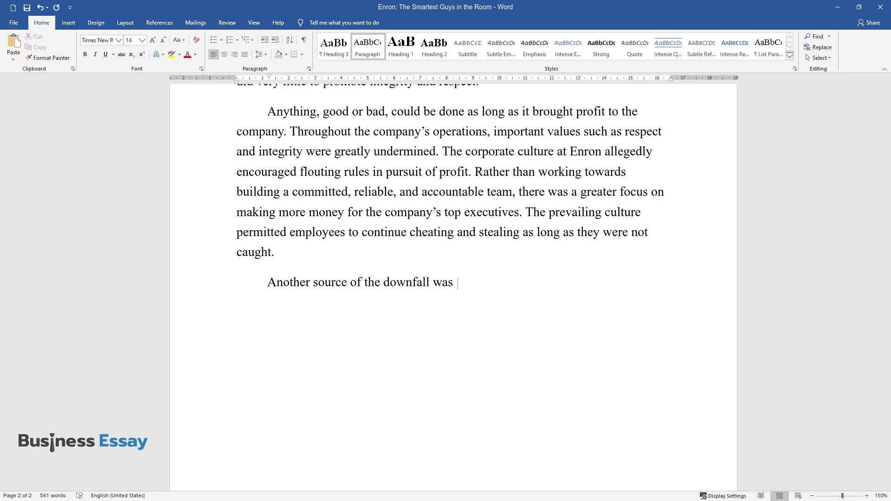
pyautogui.write("the company's executive compensati")
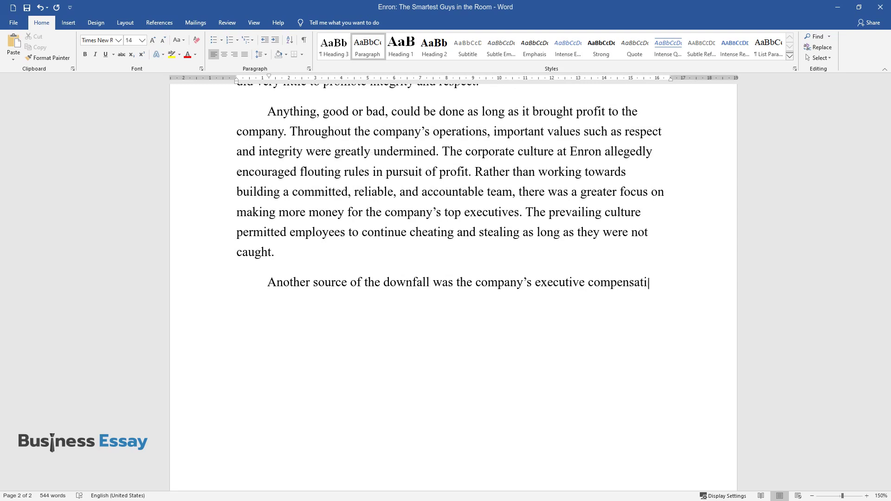
# - Add the sentence "Instead of increasing shareholders’ profit, the compensation strategy was designed to guarantee maximum benefits for the company’s top executives."
pyautogui.write('on plan. Instead of increasing sha')
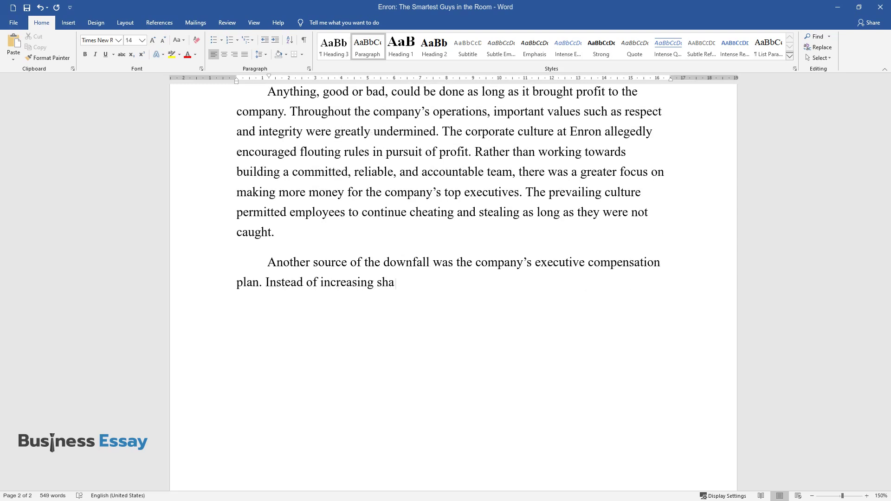
pyautogui.write("reholders' profit, the compensation strategy was d")
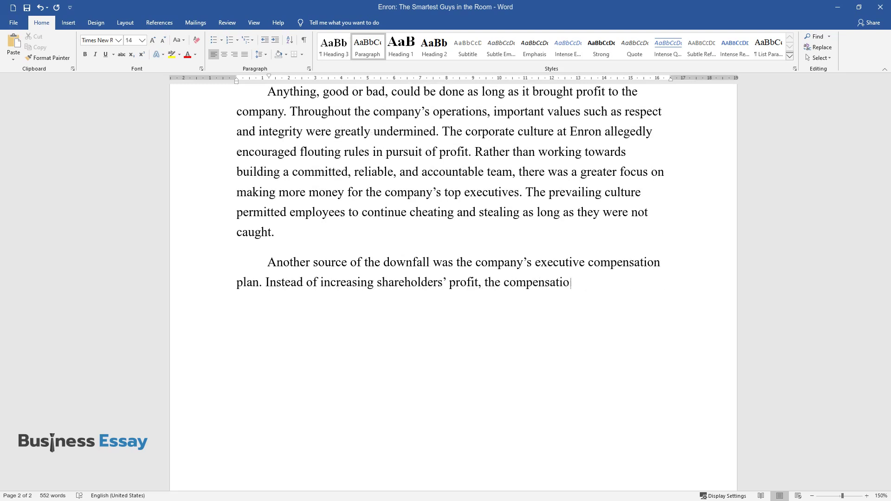
pyautogui.write('esigned to guarant')
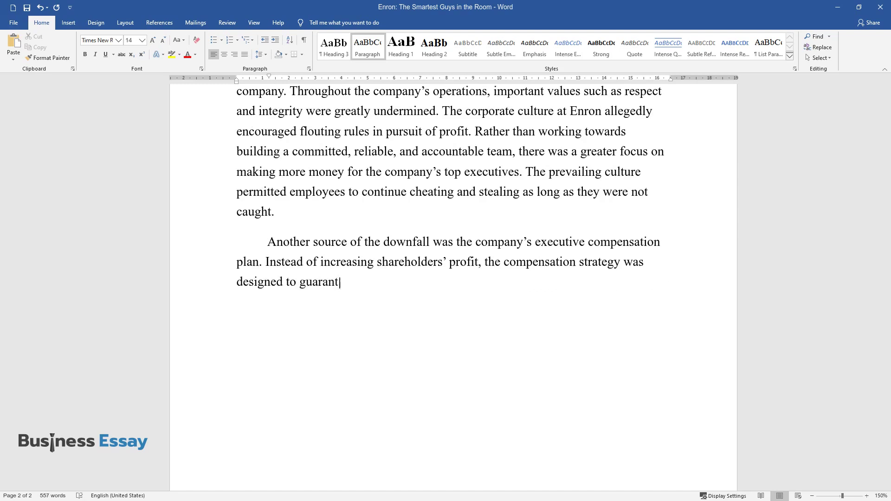
pyautogui.write('ee maximum benefits for the compan')
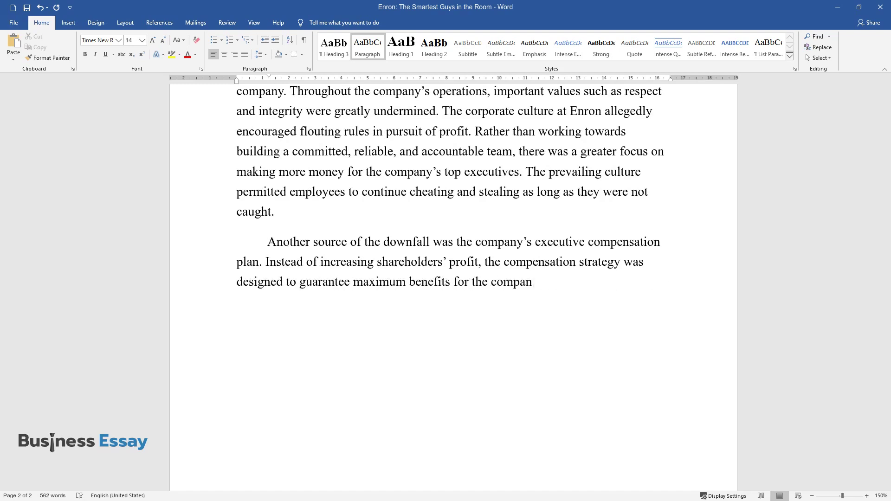
# - Add the sentence "Among other wrongs, the compensation plan opened avenues for employees to blow up the value of contracts and make money for themselves through illegal means."
pyautogui.write("y's top executives. Among other wrongs, th")
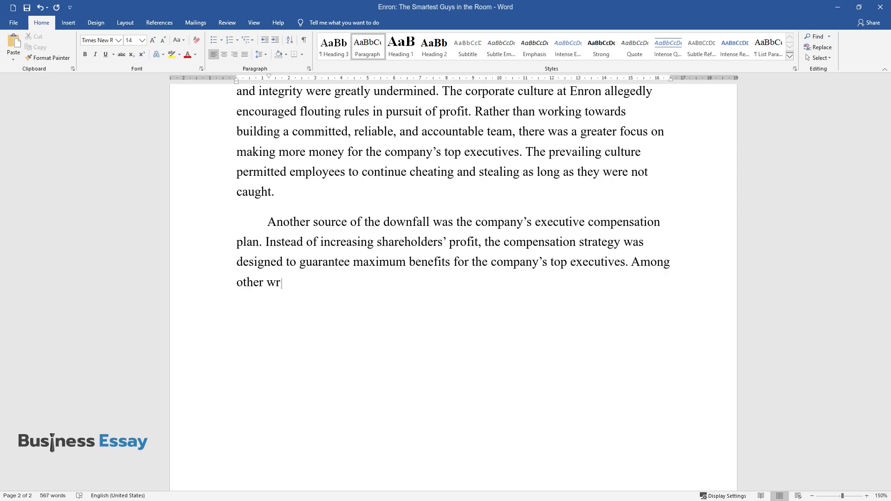
pyautogui.write('e compensation plan opene')
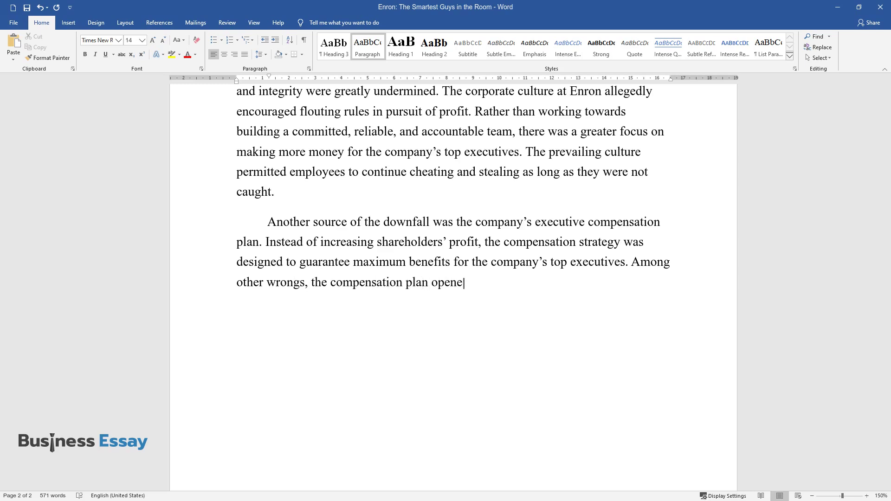
pyautogui.write('d avenues for employees to blow up')
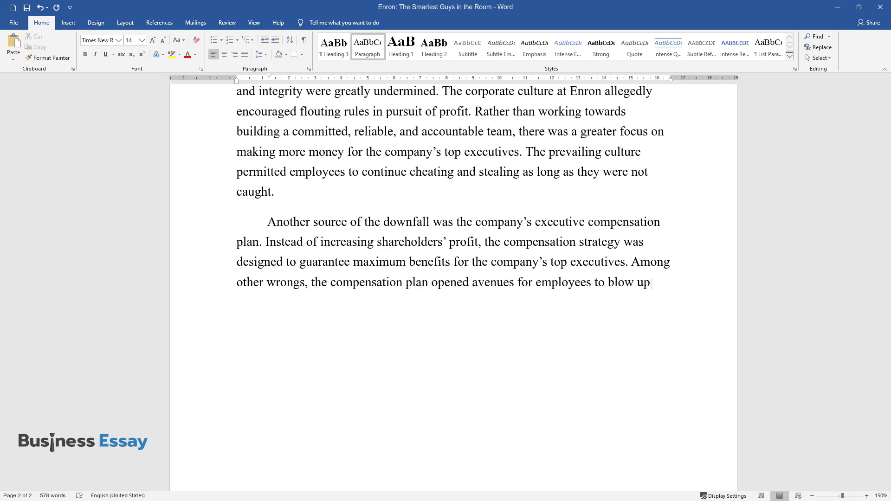
pyautogui.write(' the value of contracts and make m')
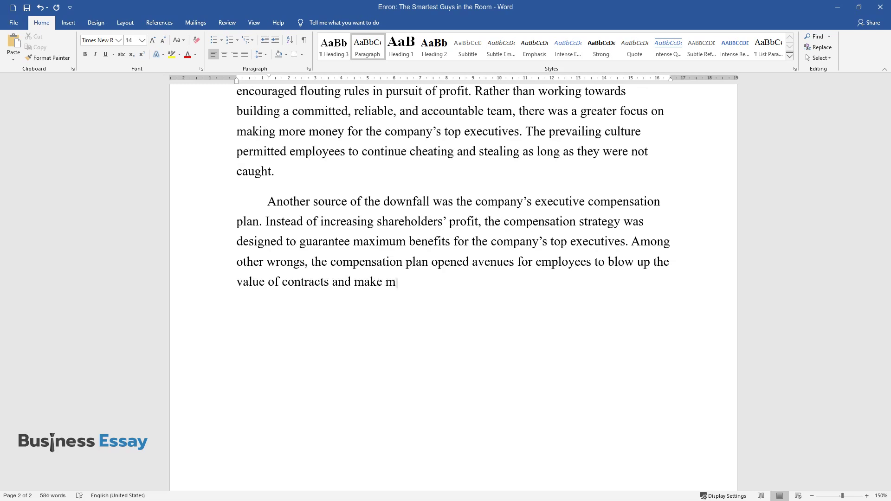
pyautogui.write('oney for themselves through illega')
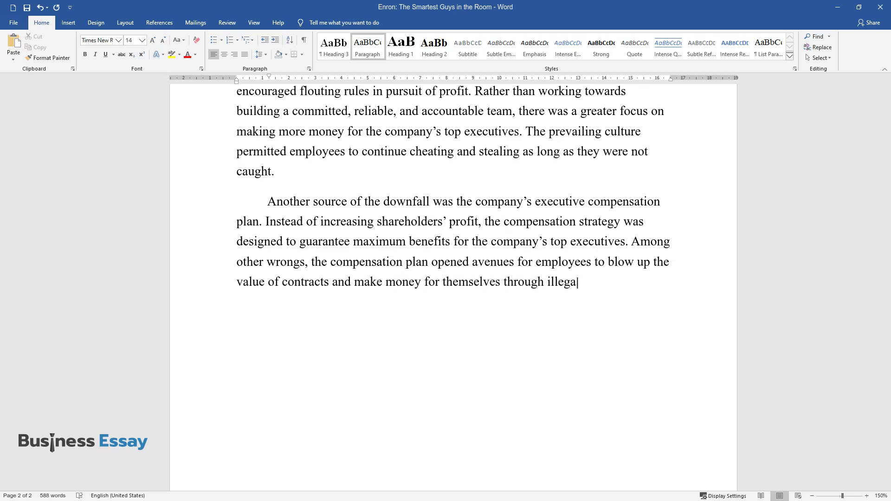
# - Add the sentence "To make matters worse, the company also promoted the use of non-standard accounting practices."
pyautogui.write('l means. To make matters worse, the compan')
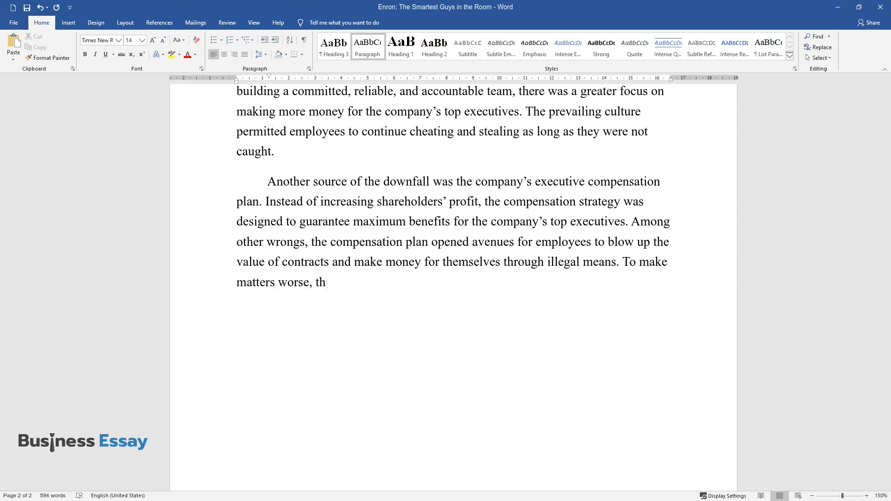
pyautogui.write('y also promoted the use of')
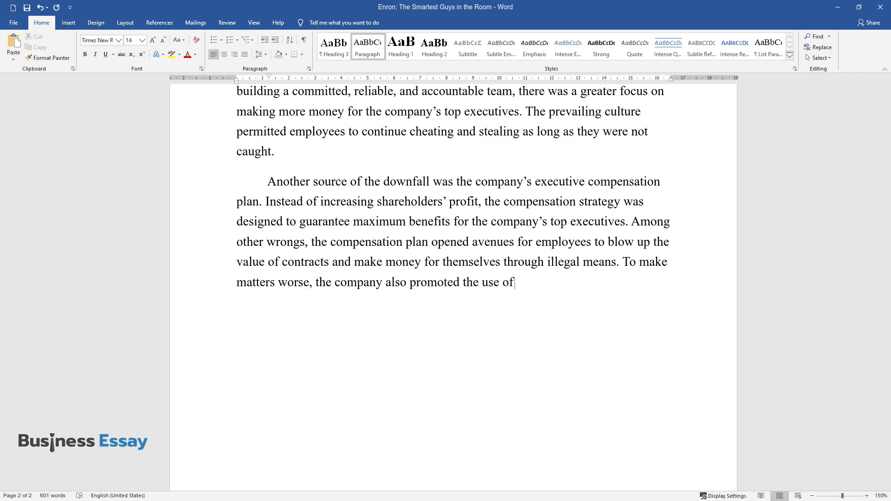
pyautogui.write(' non-standard accounting practices')
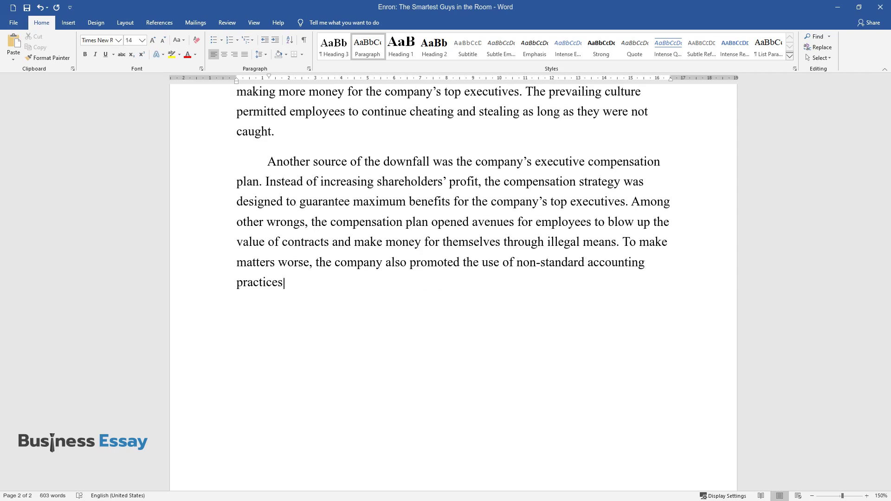
# - Close the paragraph by citing the source author's point that the executive compensation plan at Enron created many problems with negative repercussions
pyautogui.write('. As pointed out by Niskanen, the ')
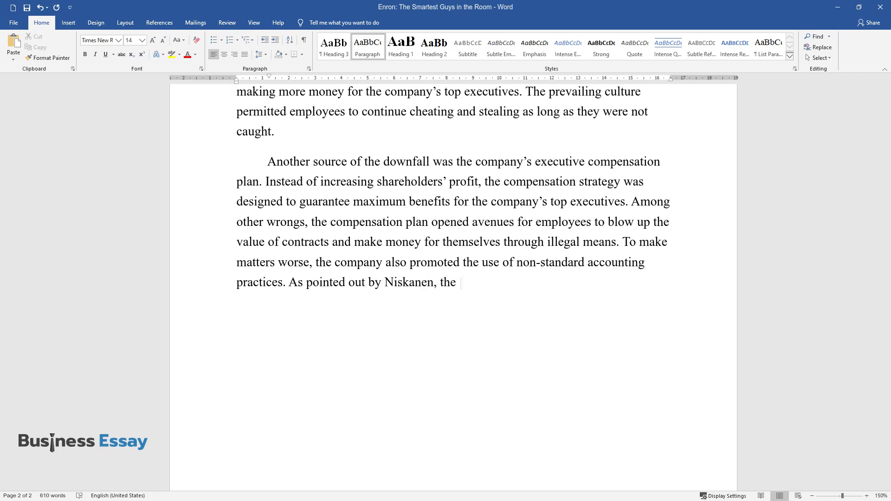
pyautogui.write('executive compensation plan at Enr')
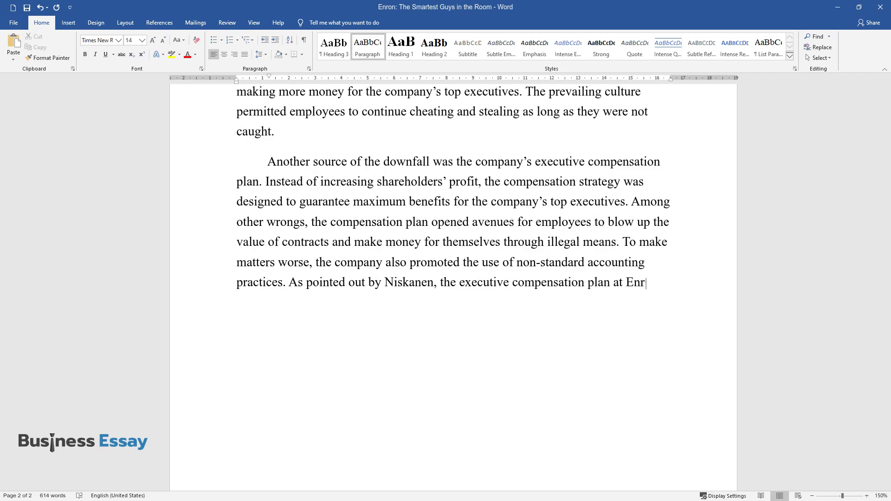
pyautogui.write('on created many problems with nega')
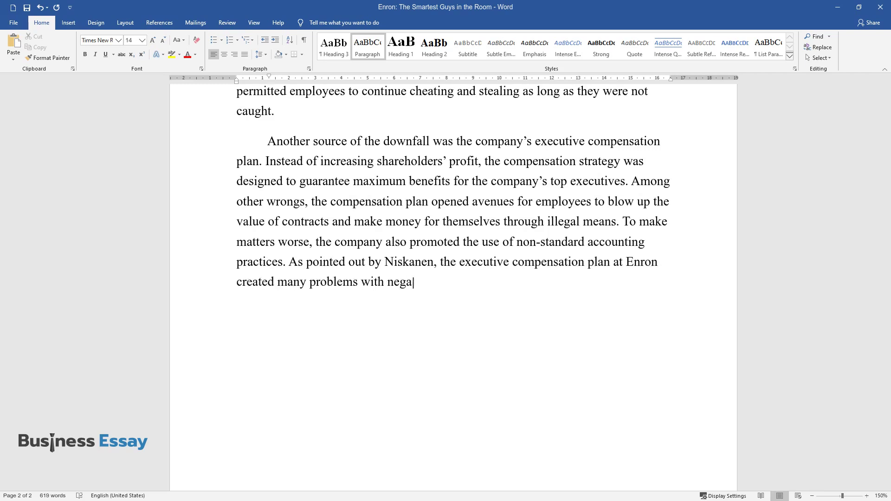
pyautogui.write('tive repercussions.')
# - Start a paragraph with "There were unique peculiarities about Enron’s compensation plan that motivated top executives to manage earnings in deceitful ways."
pyautogui.press('Return')
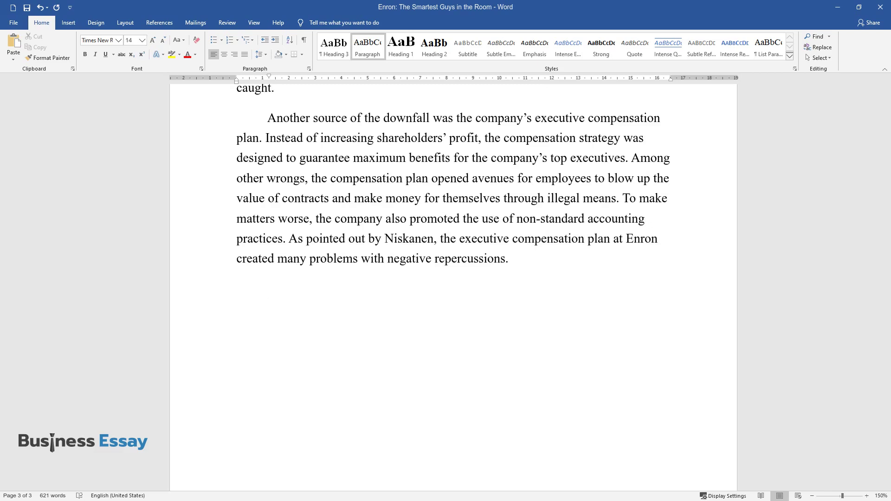
pyautogui.write('There were unique peculiar')
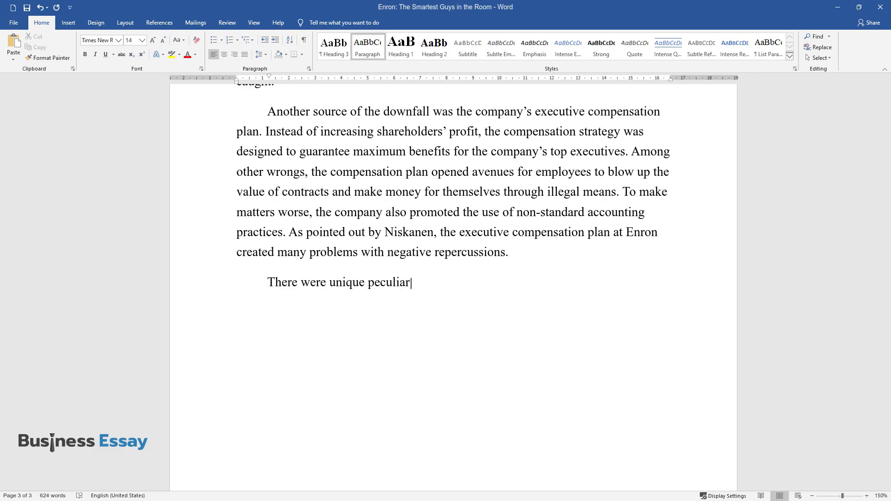
pyautogui.write('ities about Enron’s compensation ')
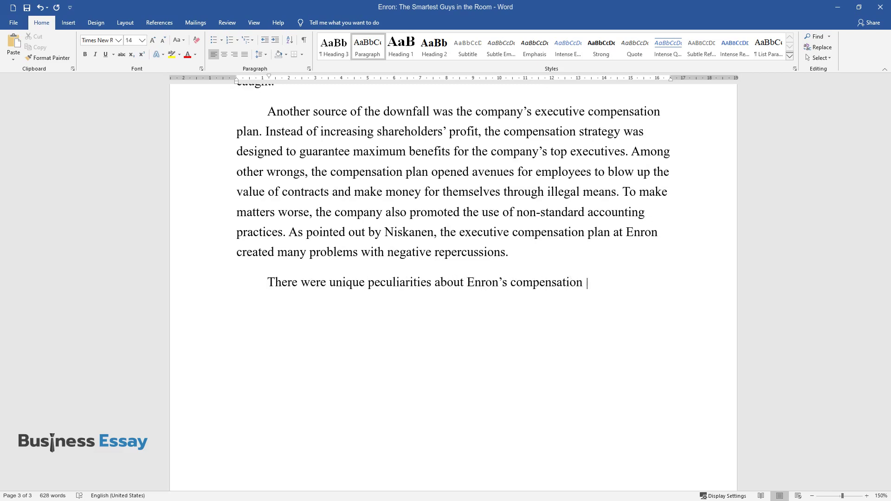
pyautogui.write('plan that motivated top executive')
pyautogui.write('s to manage earni')
pyautogui.write('ngs in deceitful')
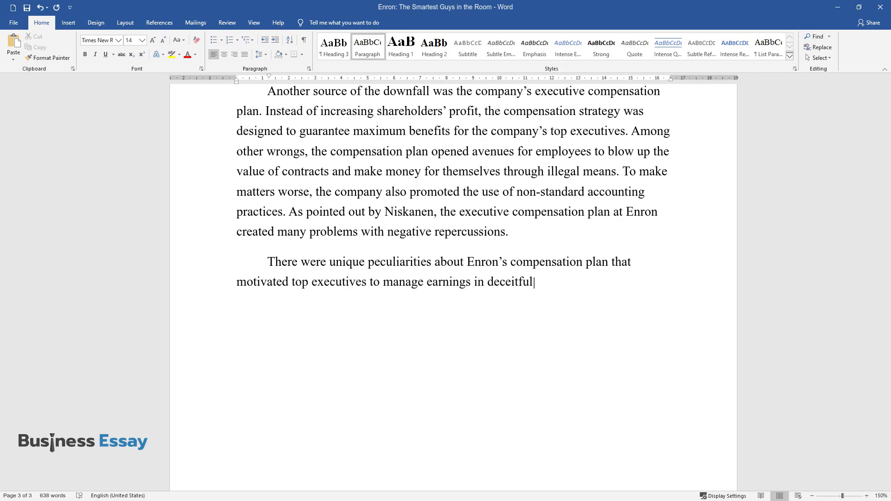
# - Cite the three source authors' note that Enron’s executive compensation plan was designed to make executives wealthy rather than generate profits for shareholders
pyautogui.write(' ways. As noted by Ferrell, Fraedr')
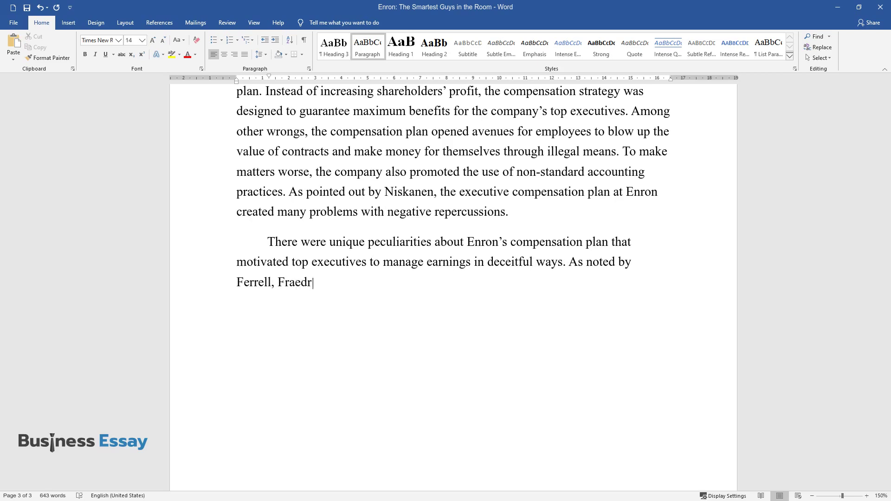
pyautogui.write('ich, and Ferrell, Enron’s executiv')
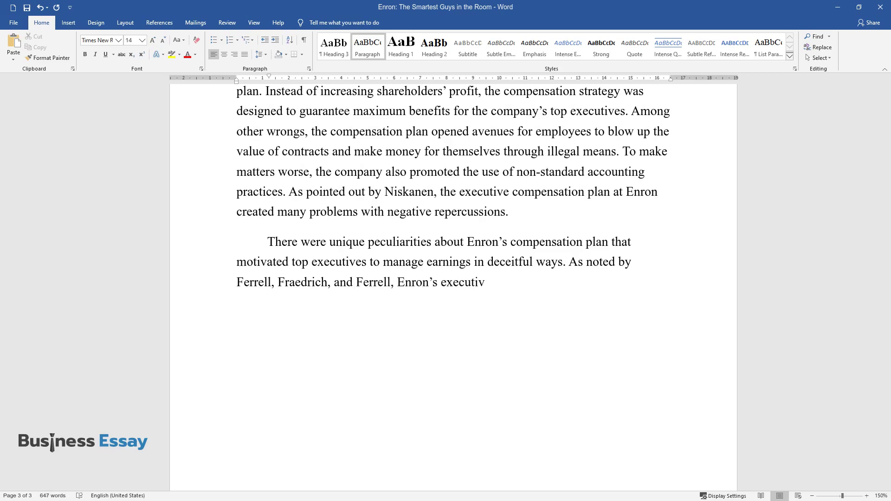
pyautogui.write('e compensation plan was designed')
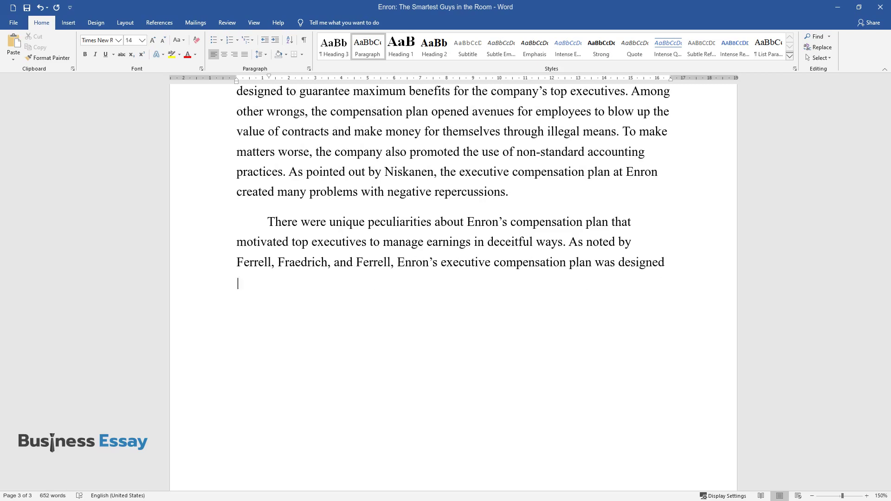
pyautogui.write(' to make executives wealthy rather')
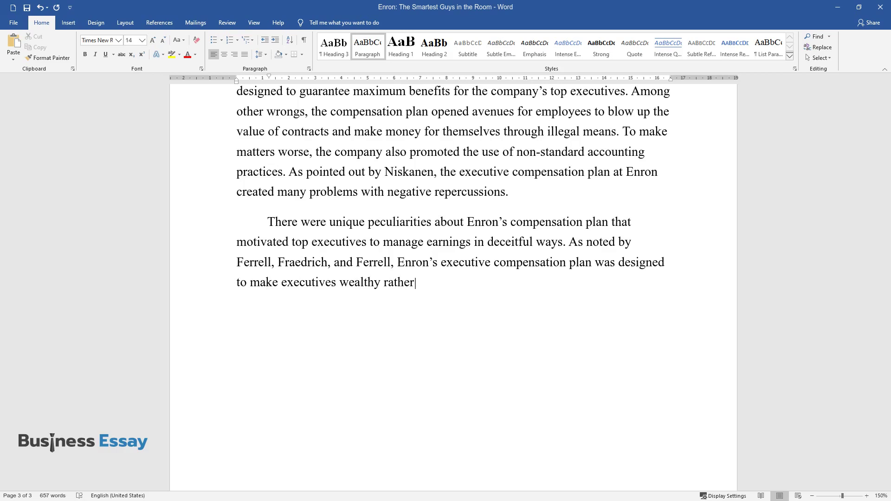
pyautogui.write(' than generate profits for shareho')
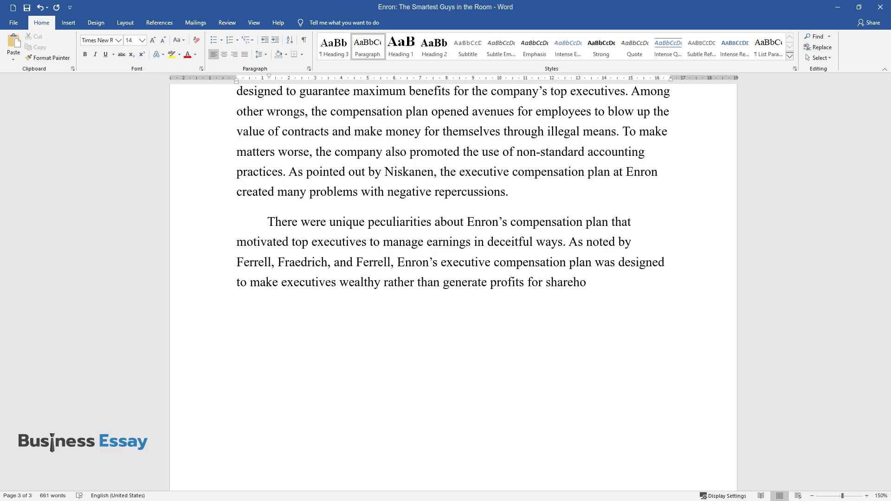
# - Finish the paragraph with "Consequently, the company’s shareholders suffered while top executives continued to enjoy undeserved benefits."
pyautogui.write("lders. Consequently, the company's shareholders suffered w")
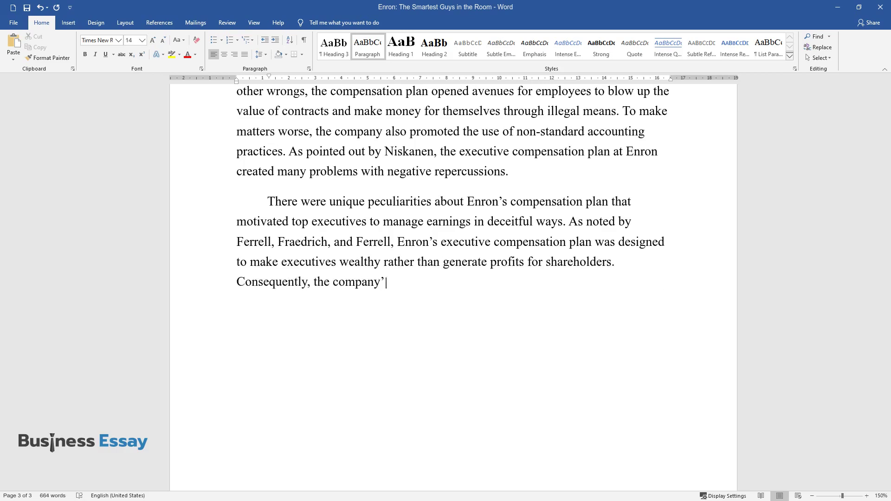
pyautogui.write('hile top')
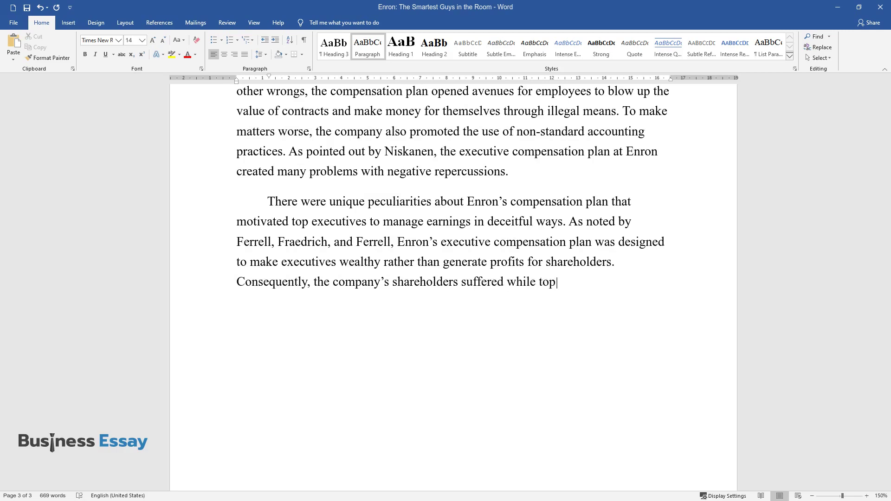
pyautogui.write(' executives continued to enjoy und')
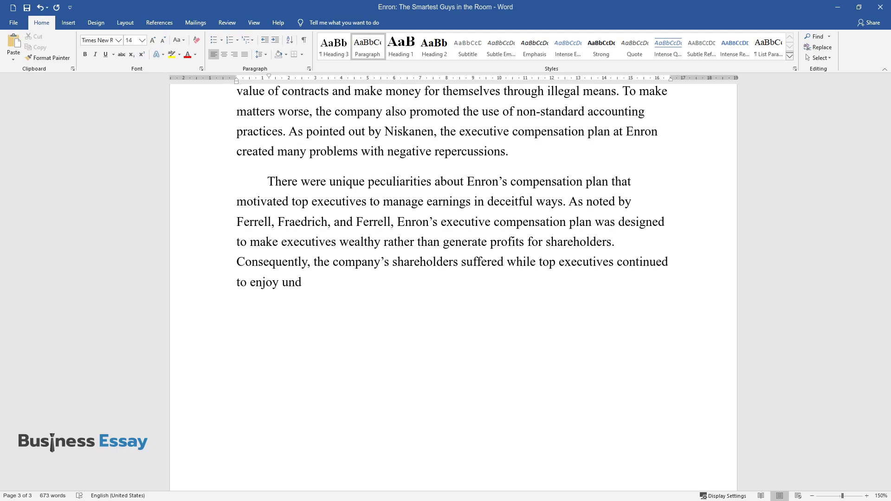
pyautogui.write('eserved benefits.')
pyautogui.press('Return')
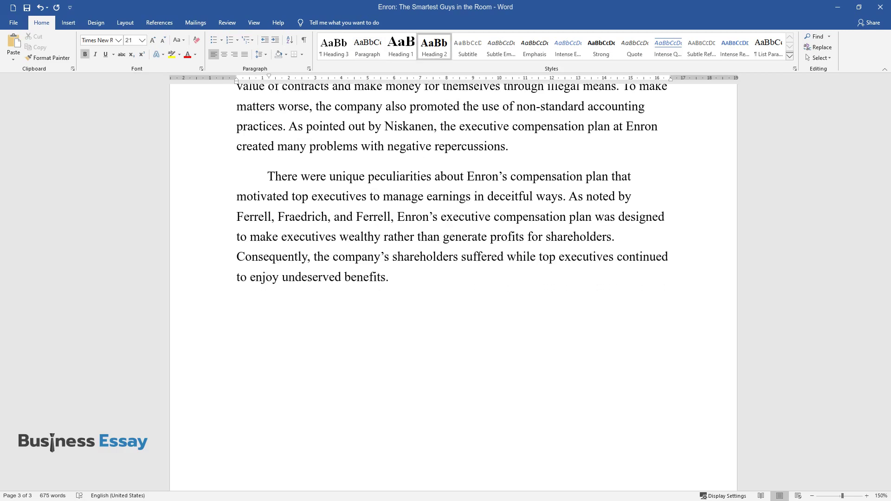
# - Add the second-level heading "Please give three to five specific things that Enron’s CEO could have done to create a healthy and ethical culture"
pyautogui.write('Please give three to five spec')
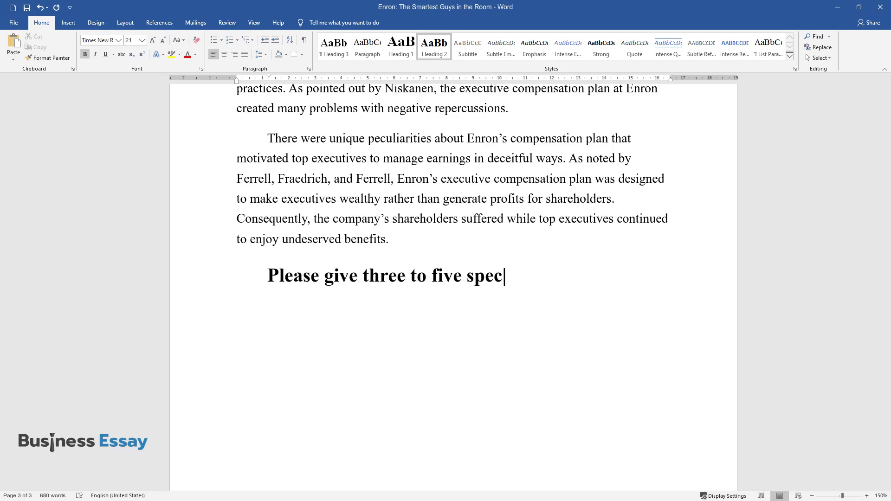
pyautogui.write("ific things that Enron's CEO cou")
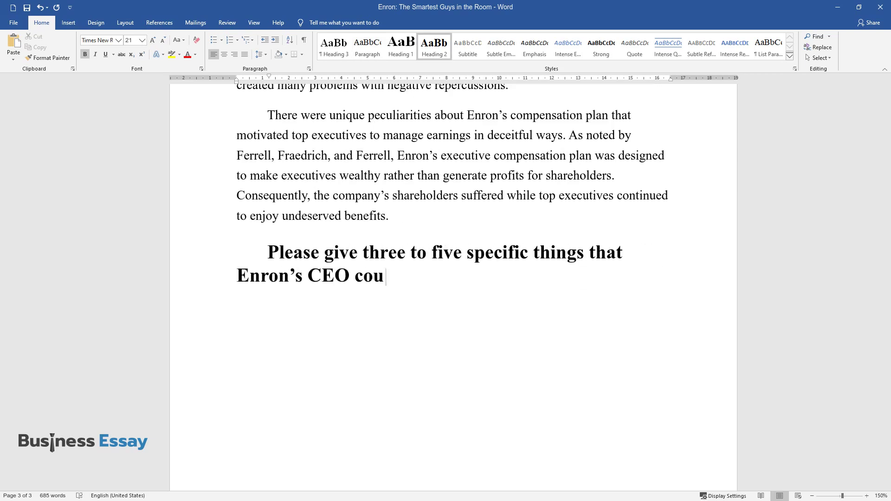
pyautogui.write('ld have done to create a healthy')
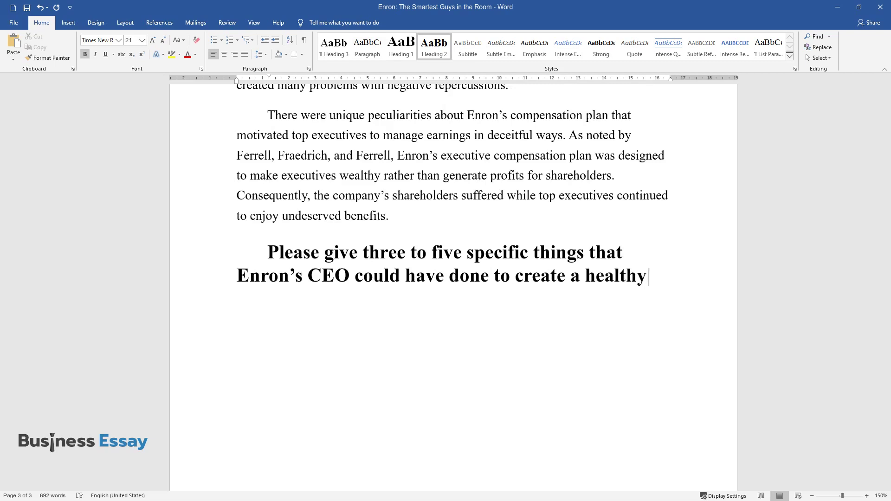
pyautogui.write(' and ethical culture')
pyautogui.press('Return')
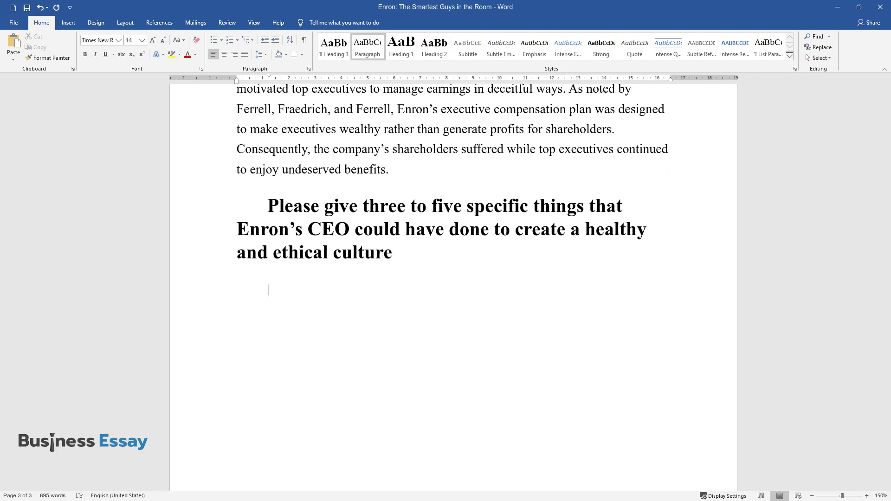
# - Open the section with "Unquestionably, Enron’s unethical culture led to unethical behavior. At Enron, unethical actions by employees were a result of the company’s unethical culture."
pyautogui.write('Unquestionably, Enr')
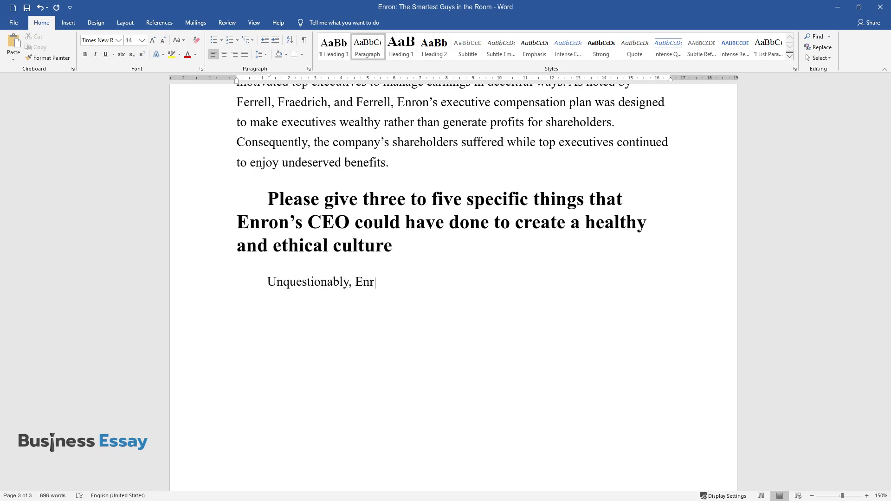
pyautogui.write("on's unethical culture led to unethical behavior. ")
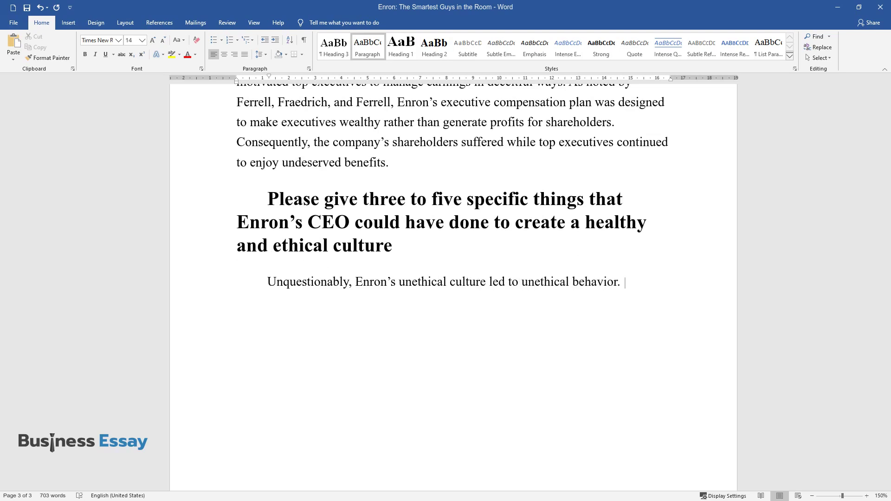
pyautogui.write('At Enron, unethical actions by employees were a result of the comp')
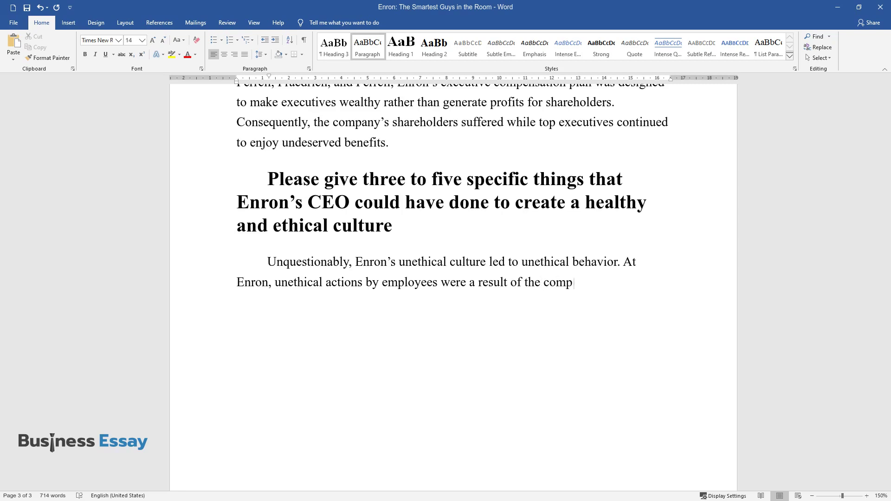
pyautogui.write("any's unethical culture. It is thu")
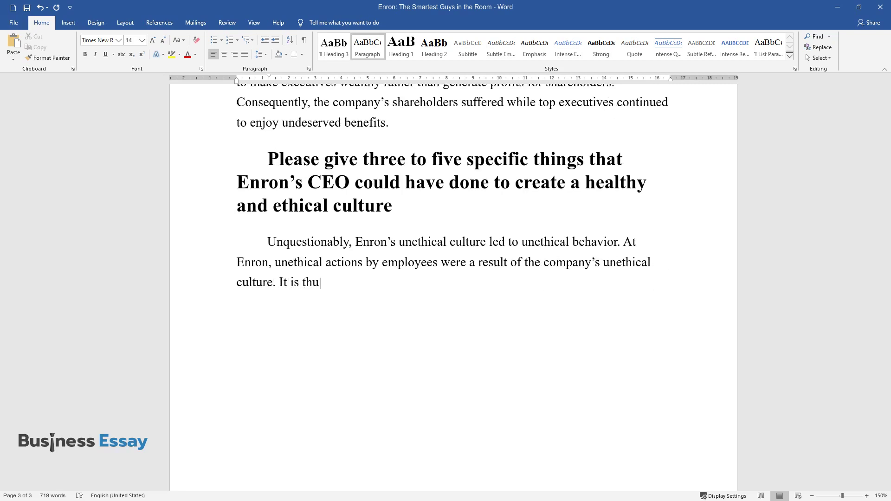
# - Add the sentence "It is thus obvious that the company’s culture needed to be changed to positively influence the behavior of employees."
pyautogui.write("s obvious that the company's cult")
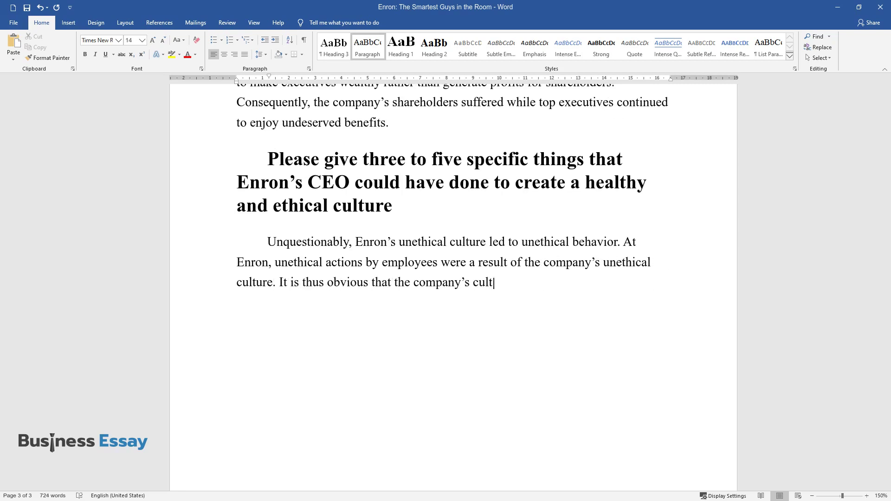
pyautogui.write('ure needed to be changed to posit')
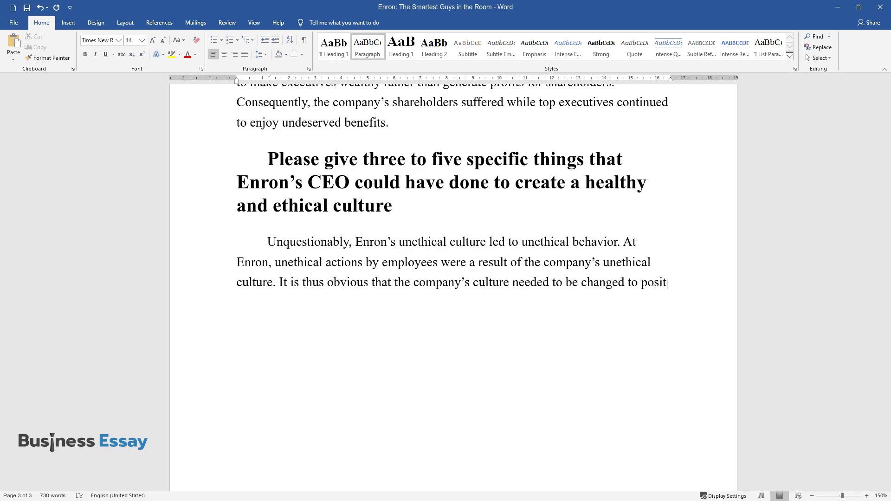
pyautogui.write('ively influence the behavior of em')
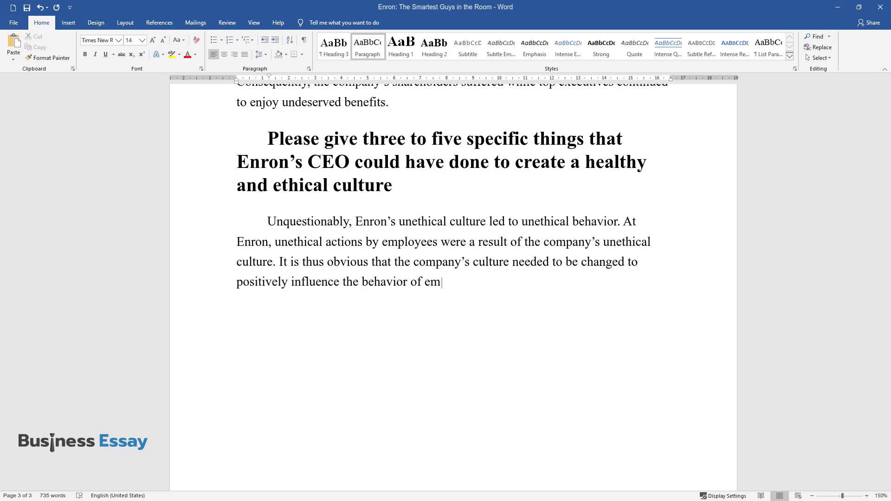
pyautogui.write('ployees. Various actions could ha')
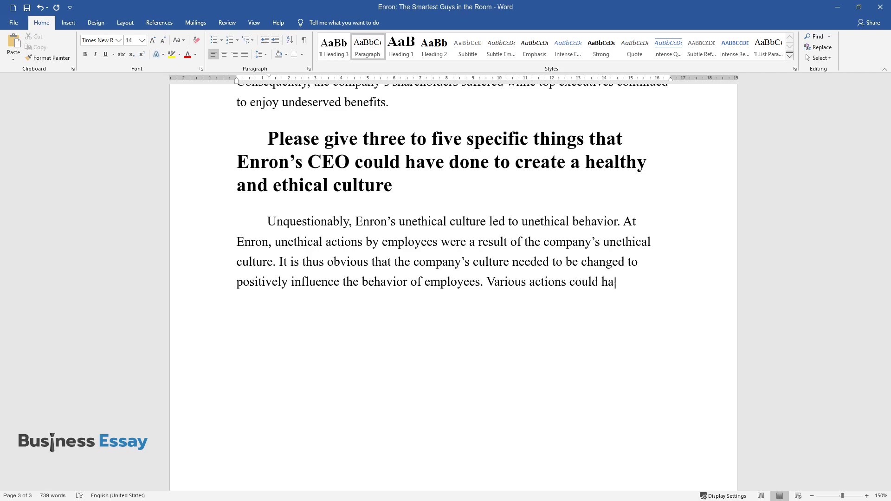
# - Add the sentence "Various actions could have been taken by Enron’s CEO to create a healthy culture and make sure the company carried out its operations honestly."
pyautogui.write("ve been taken by Enron's CEO to create a ")
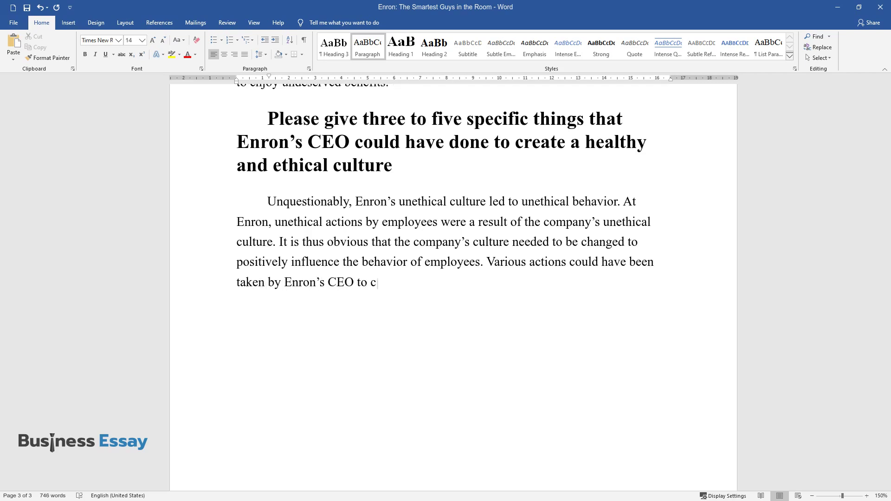
pyautogui.write('healthy culture and make s')
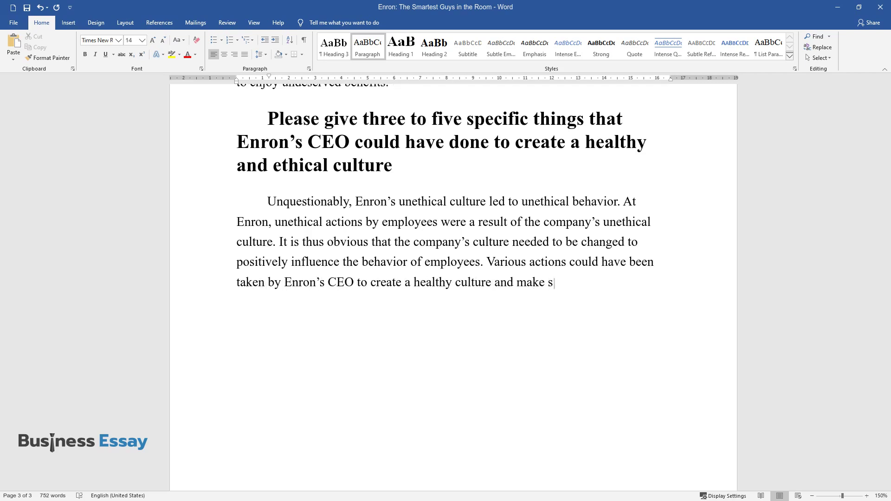
pyautogui.write('ure the company carried ')
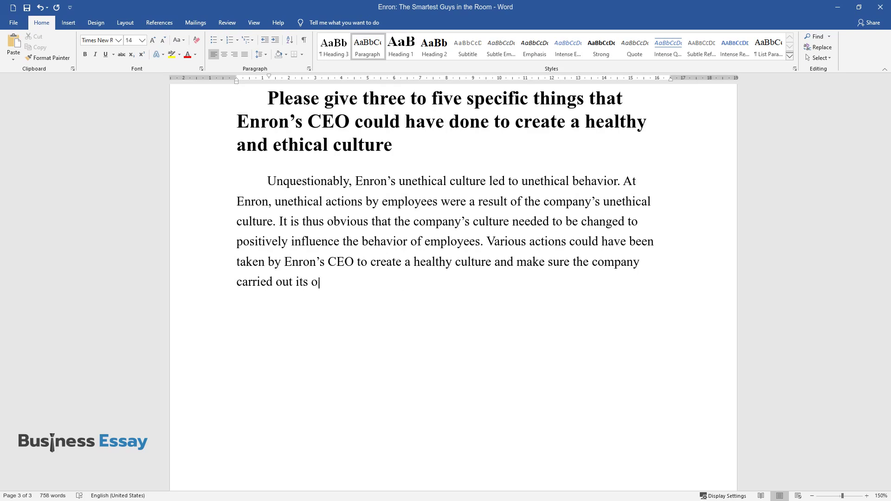
pyautogui.write('out its operations honestly. As noted by H')
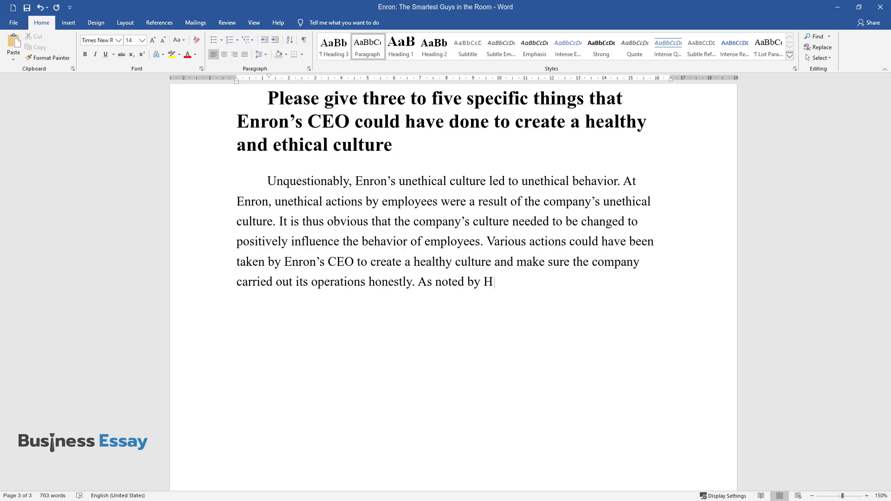
# - Cite the three source authors' note that it is the responsibility of leaders in any company to see to it that a healthy operating atmosphere exists
pyautogui.write('ill, Schilling, and Jones, it is t')
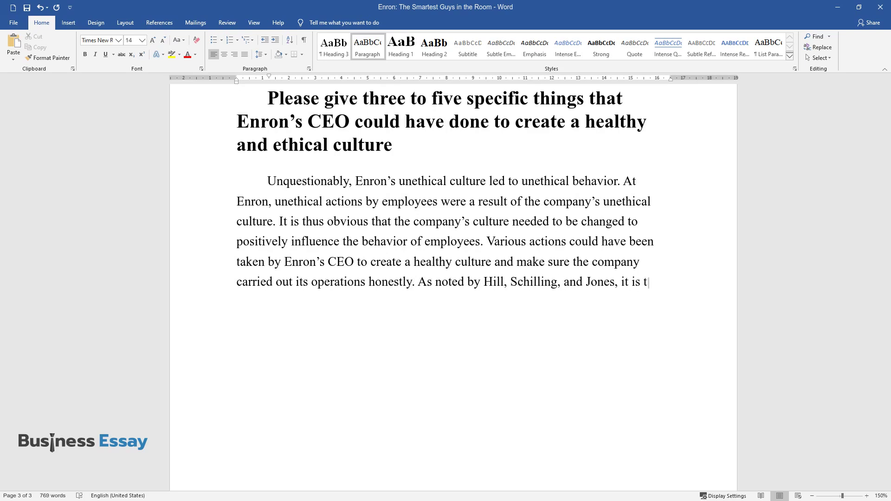
pyautogui.write('he responsibility of lead')
pyautogui.write('ers in a')
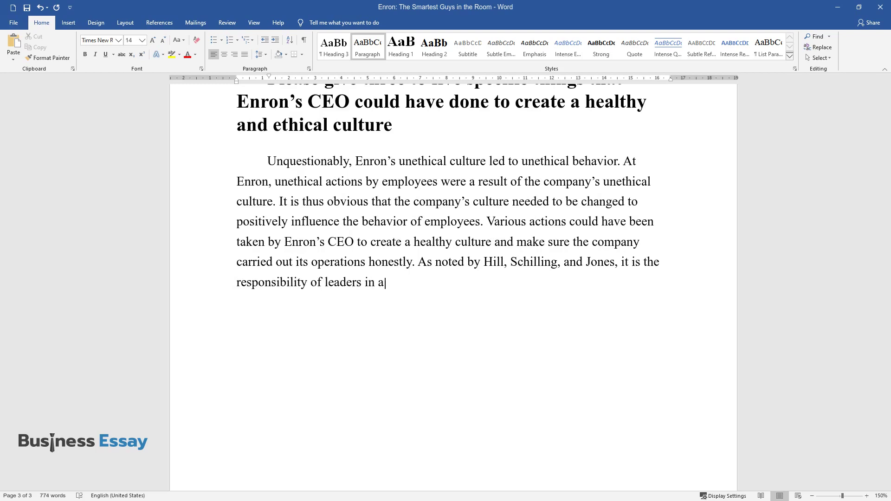
pyautogui.write('ny company to see to it that a he')
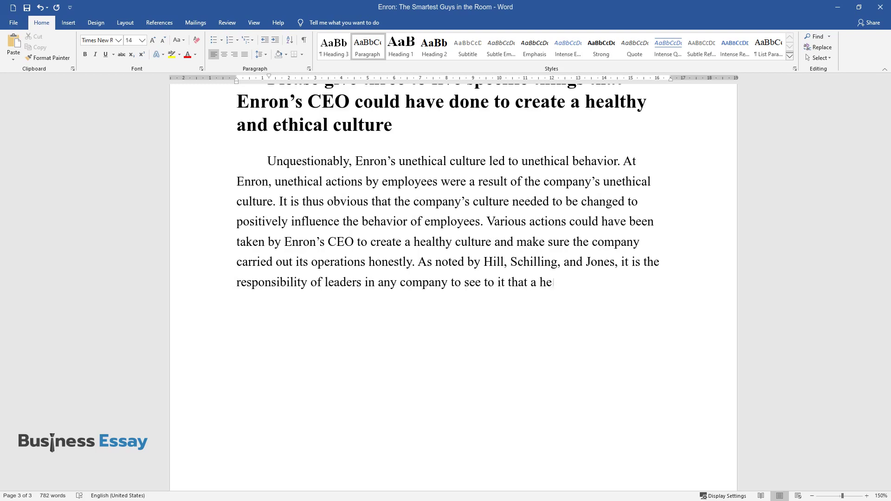
pyautogui.write('althy operating atmosphere')
pyautogui.write(' exists.')
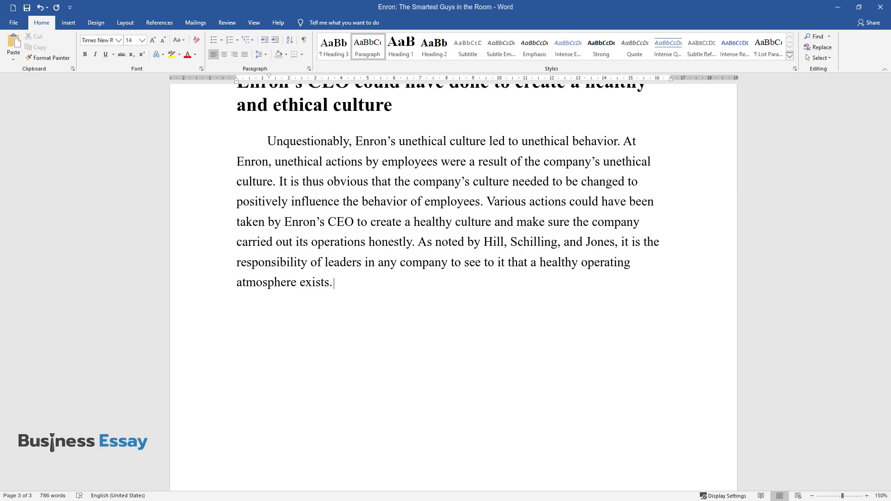
# - Finish with "Several unethical things were done by the CEO and his team that could have led to problems. Five of these are discussed in the following paragraphs."
pyautogui.write(' Several unethical things were do')
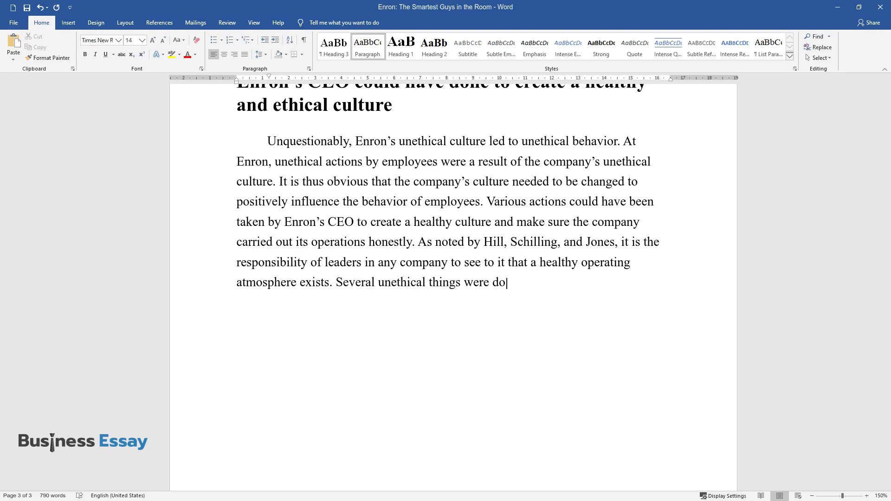
pyautogui.write('ne by the CEO and his team that c')
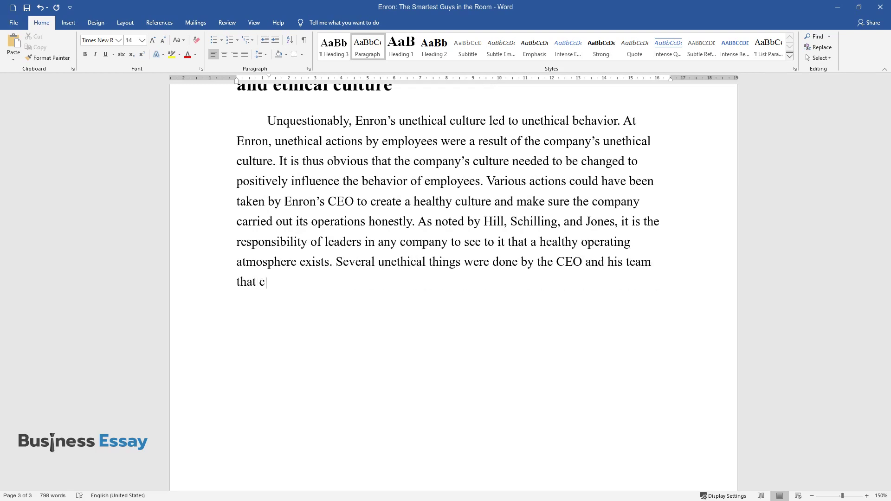
pyautogui.write('ould have led to problems. Five o')
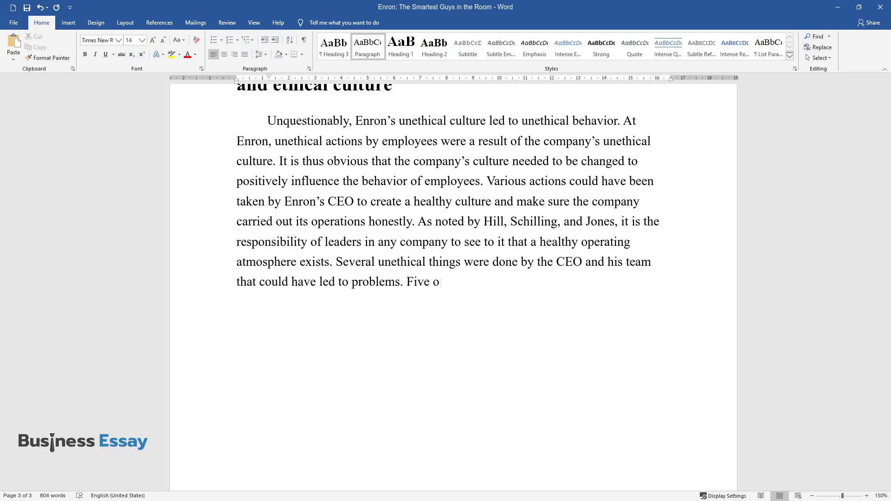
pyautogui.write('f these are discussed in the follo')
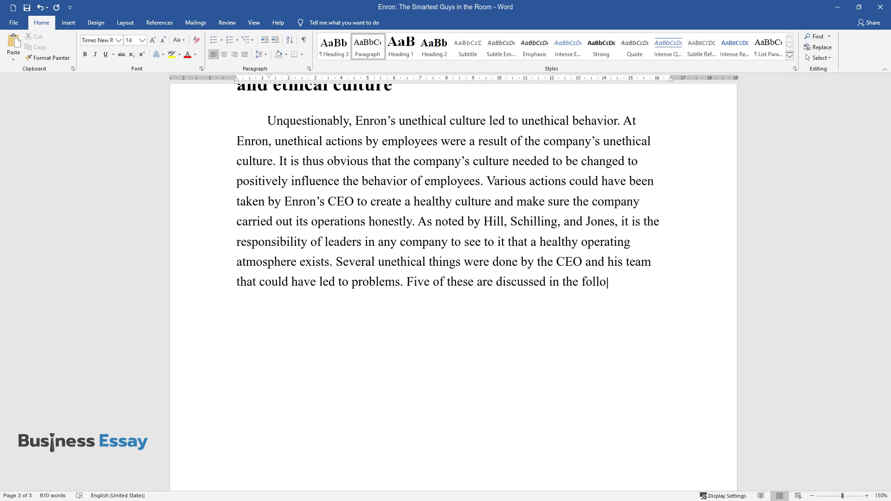
pyautogui.write('wing paragraphs.')
pyautogui.press('Return')
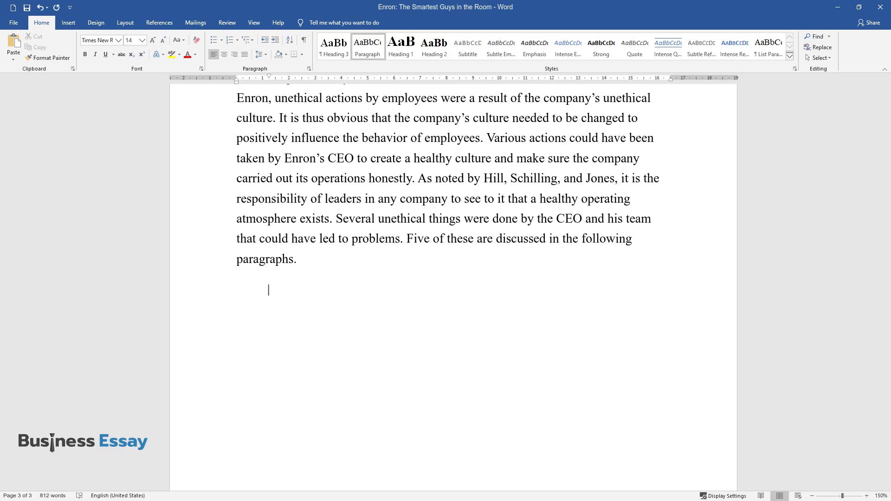
# - Start a paragraph with "First, the CEO needed to ensure that the accounting process was completely transparent."
pyautogui.write('First, the CEO needed to ensur')
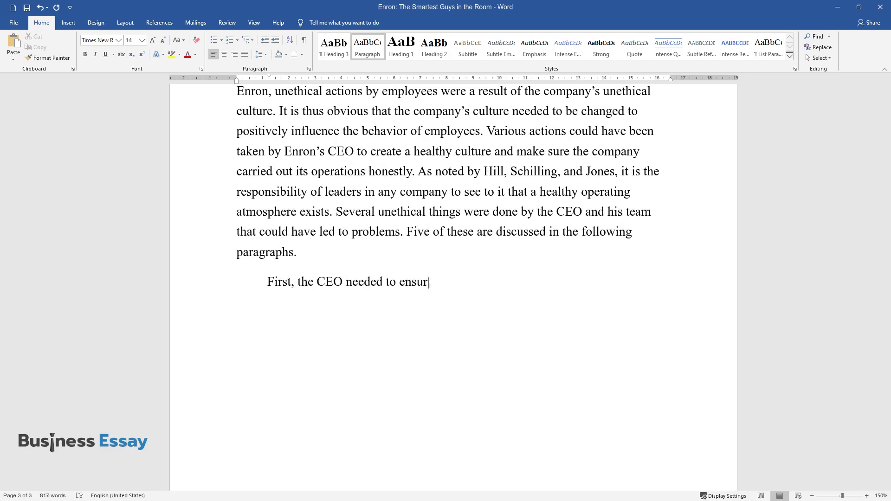
pyautogui.write('e that the accounting process was')
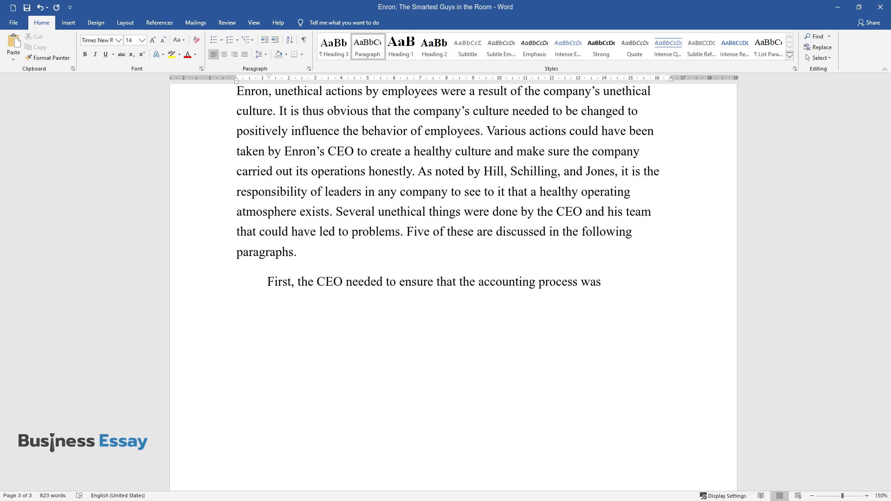
pyautogui.write(' completely transparent. Even though')
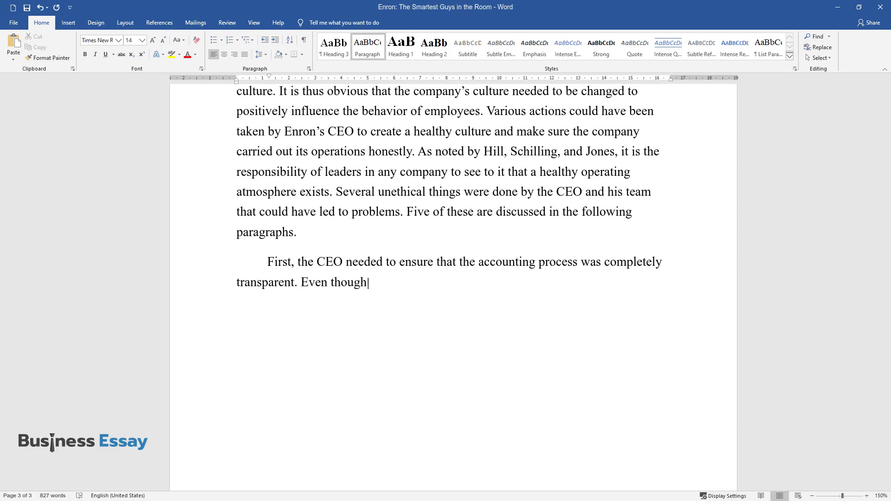
# - Add the sentence "Even though the company was not doing well, accounting books were manipulated to make people believe that all was well."
pyautogui.write(' the company was not doing well, a')
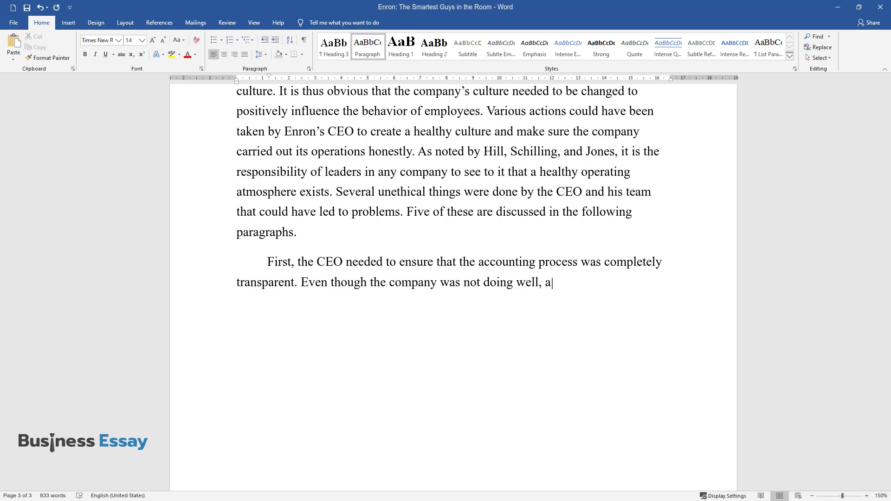
pyautogui.write('ccounting books were manipulated to make pe')
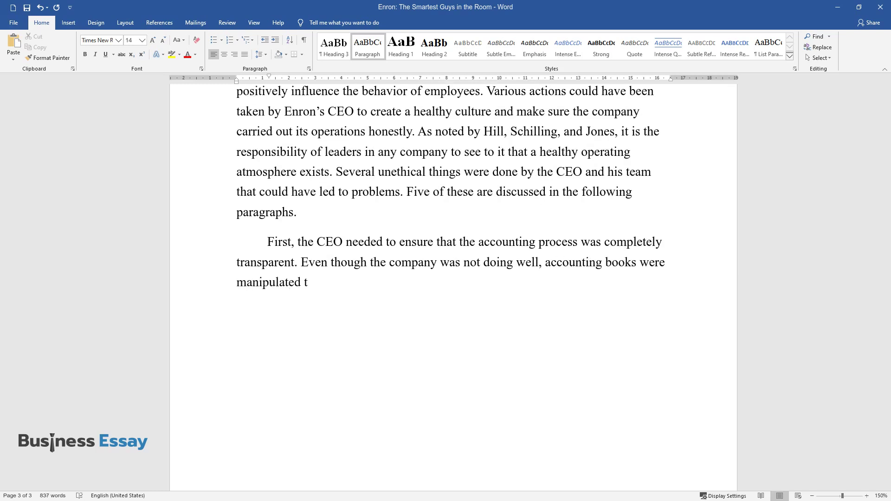
pyautogui.write('ople believe that all was ')
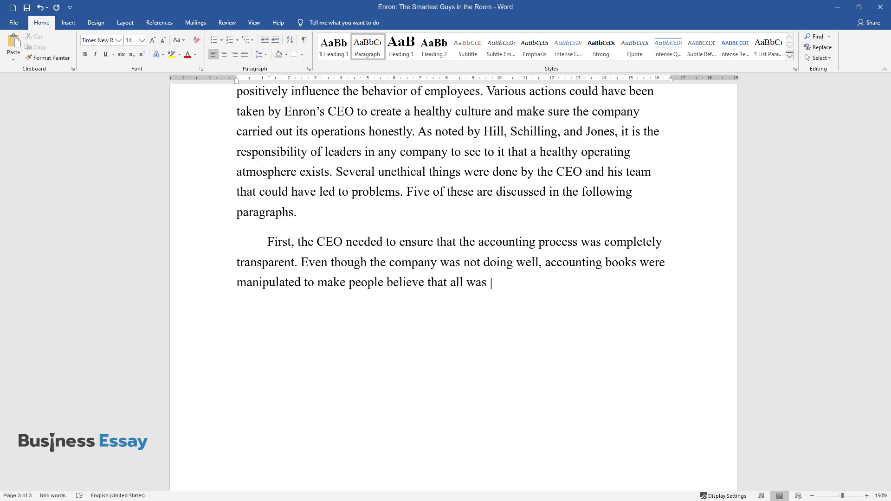
# - Add "Secretly, the company continued to lose while executives continued to draw huge benefits through a fraudulent compensation plan."
pyautogui.write('well. Secretly, the company continu')
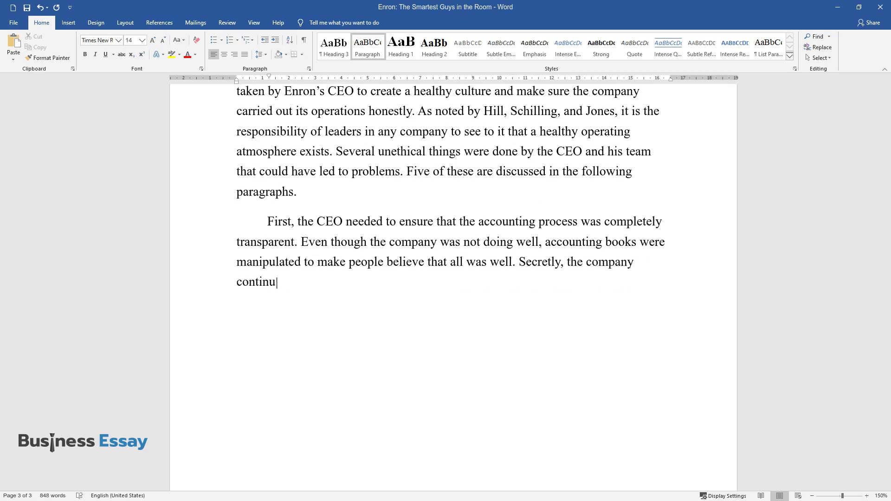
pyautogui.write('ed to lose while executives contin')
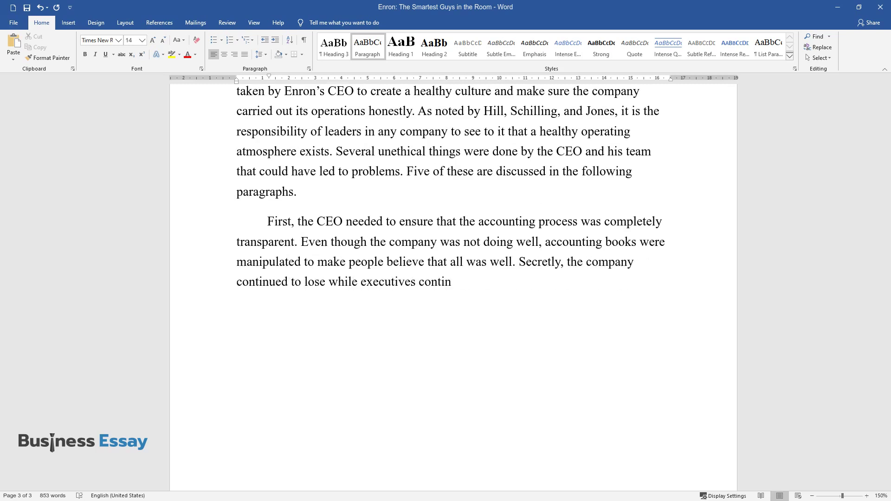
pyautogui.write('ued to draw huge benefits through ')
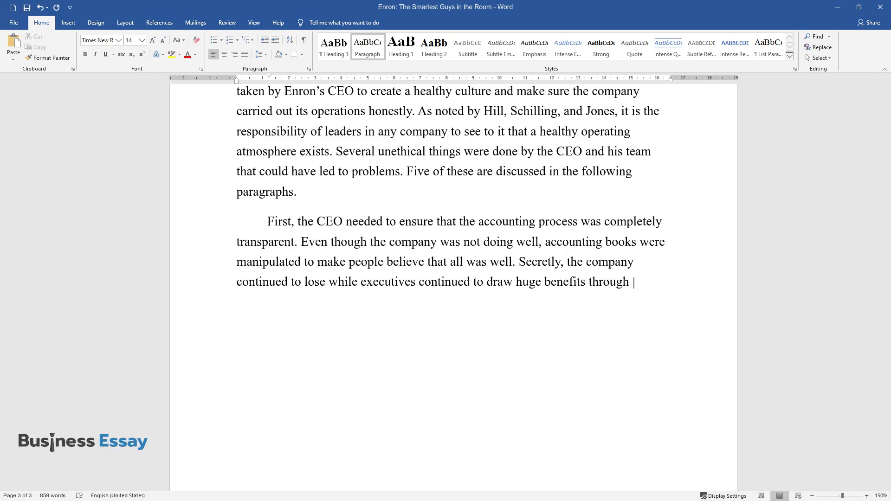
pyautogui.write('a fraudulent compensation plan. On ')
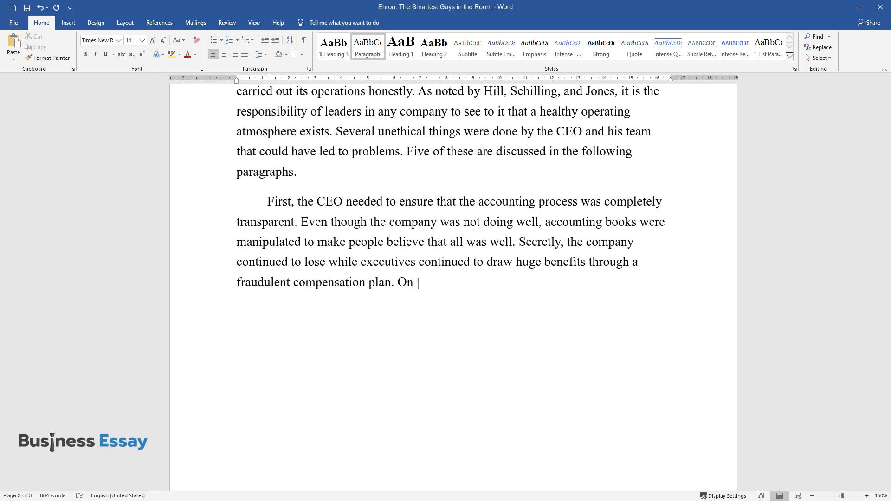
# - End the paragraph with "On several occasions, the company was accused of bribing analysts to give false reports about its operations."
pyautogui.write('several occasions, the company was')
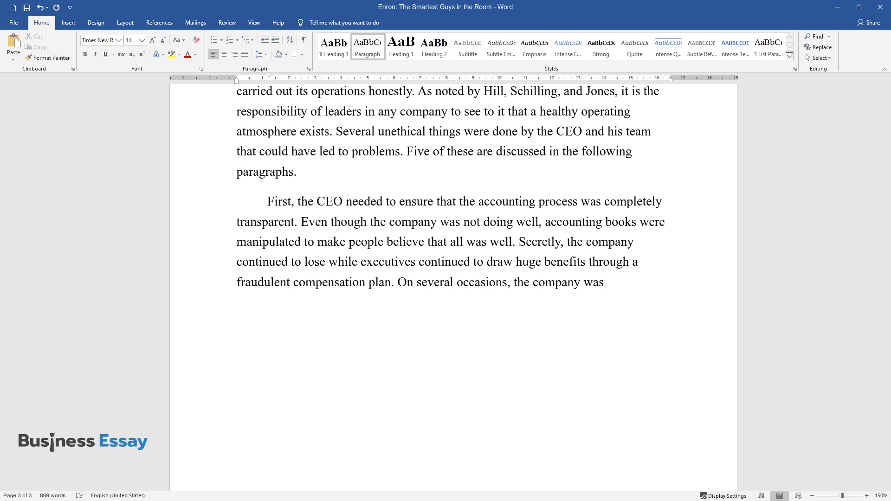
pyautogui.write(' accused of bribing analysts to giv')
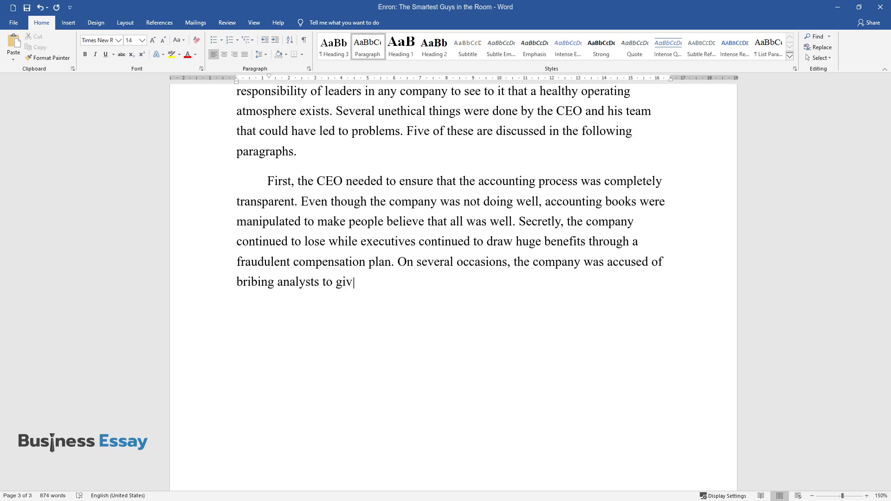
pyautogui.write('e false reports about its operatio')
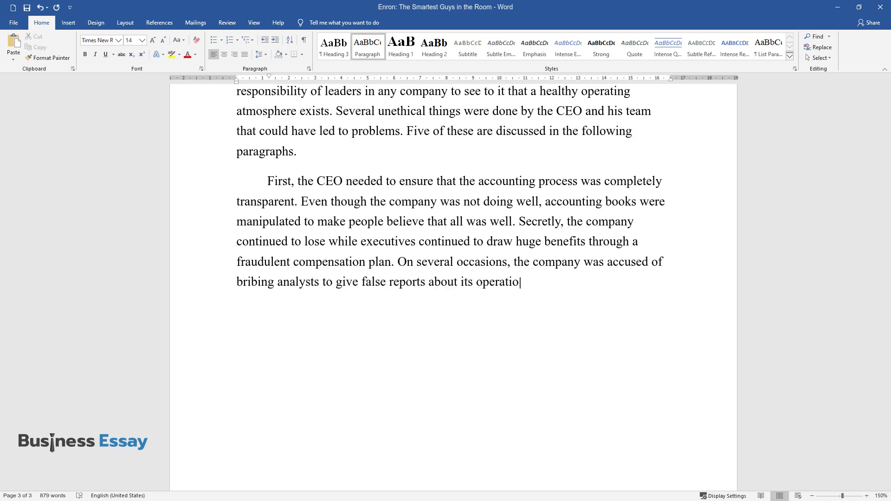
pyautogui.write('ns.')
# - Start a new paragraph with "Secondly, the CEO could have endeavored to create a healthy and ethical culture by preaching and practicing truthfulness at all times."
pyautogui.press('Return')
pyautogui.write('Secondly, t')
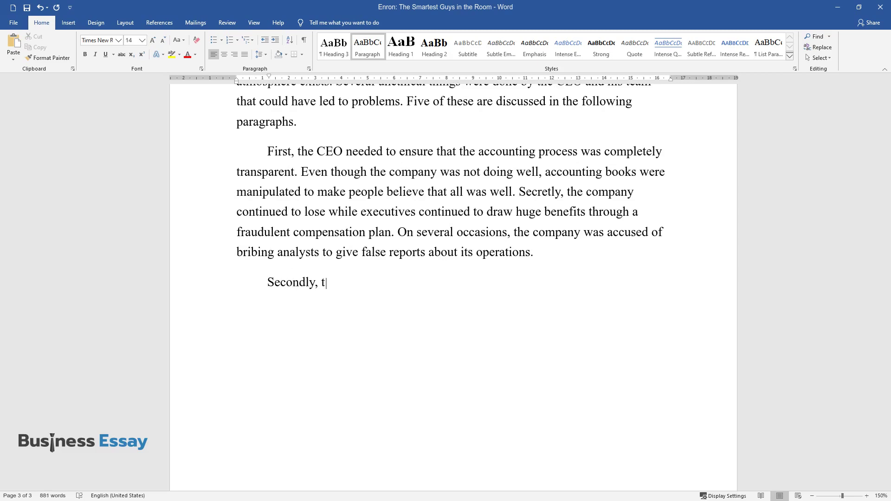
pyautogui.write('he CEO could have endeavored to cre')
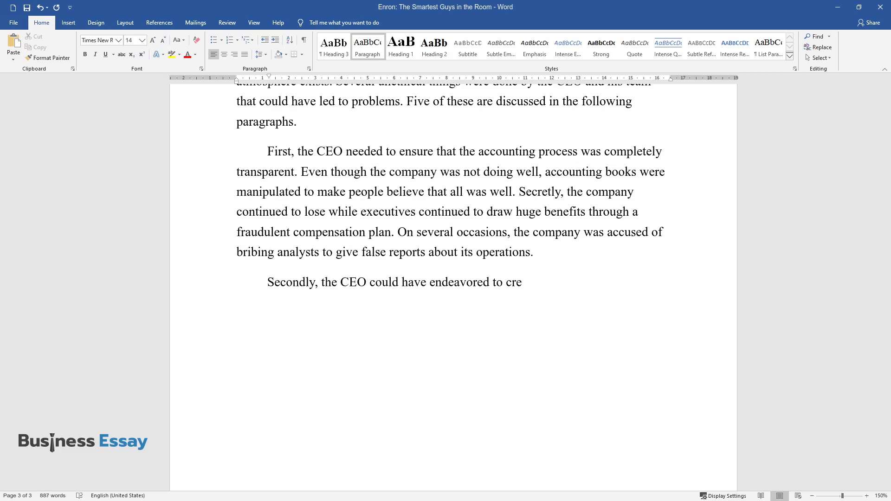
pyautogui.write('ate a healthy and ethical culture b')
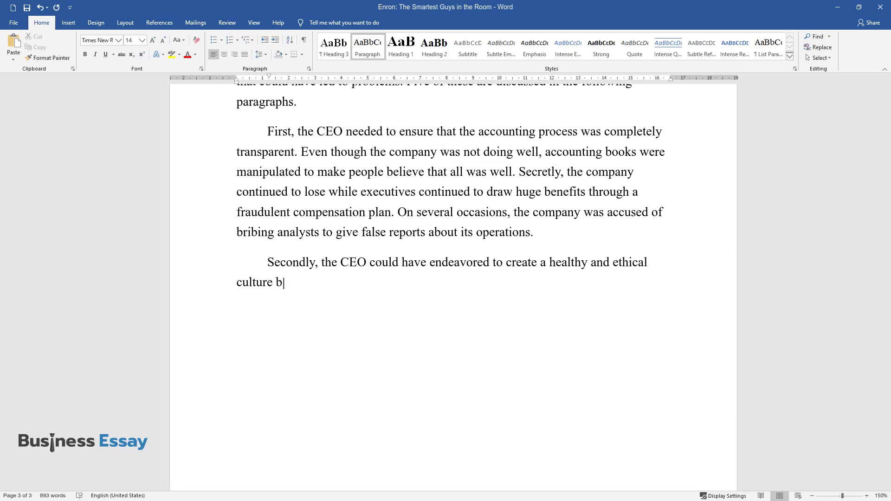
pyautogui.write('y preaching and practicing truthful')
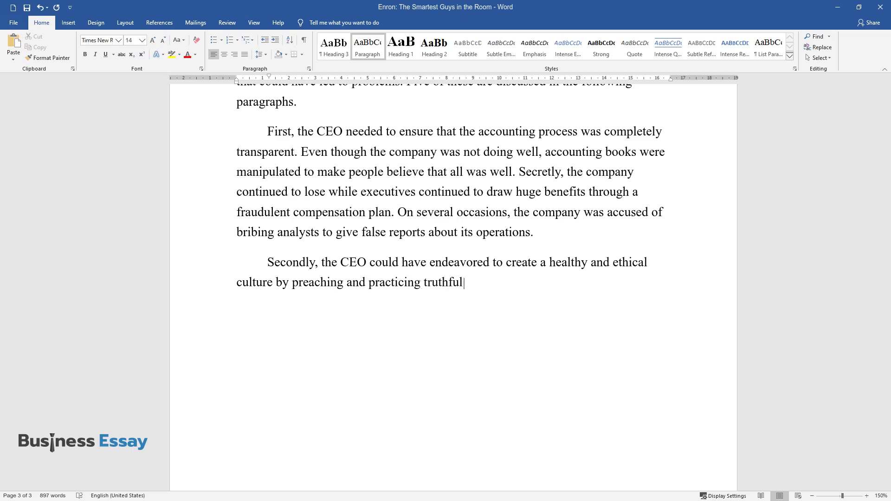
pyautogui.write('ness at all times. Although he did')
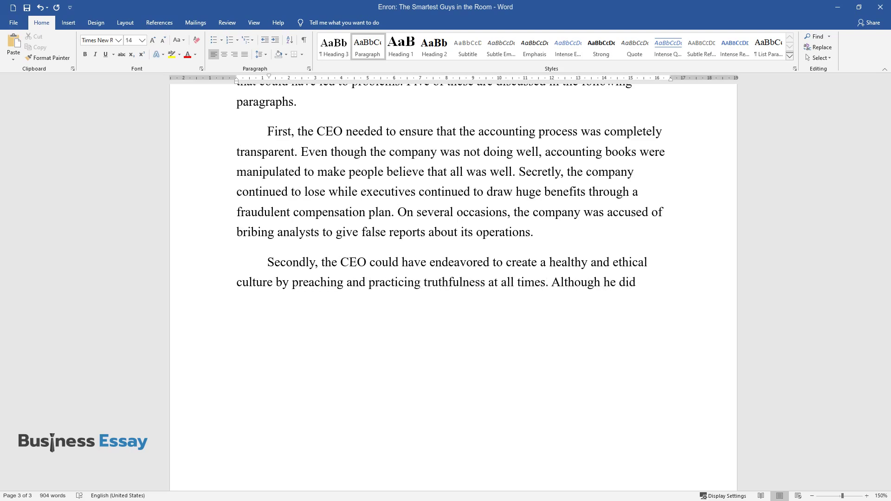
# - Continue with "Although he did his best to put in place a clear procedure to report unethical behavior and to support ethical training for employees,"
pyautogui.write(' his best to put in place a clear pro')
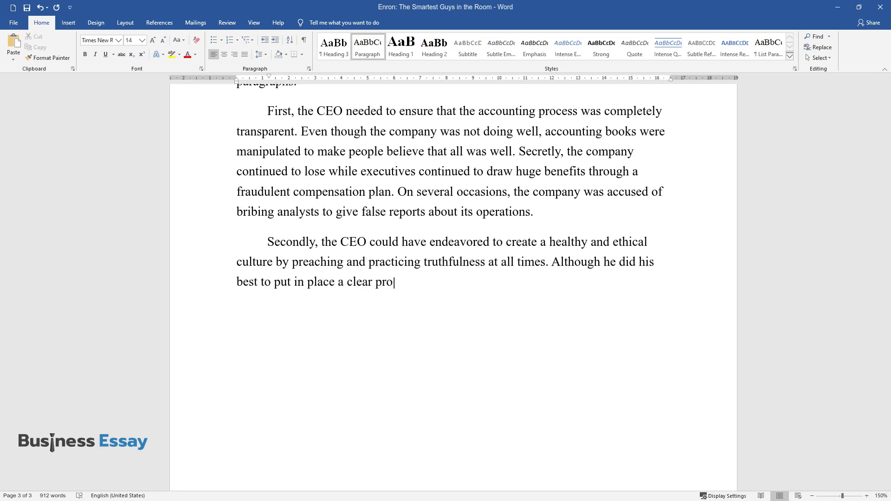
pyautogui.write('cedure to report unethical behavior')
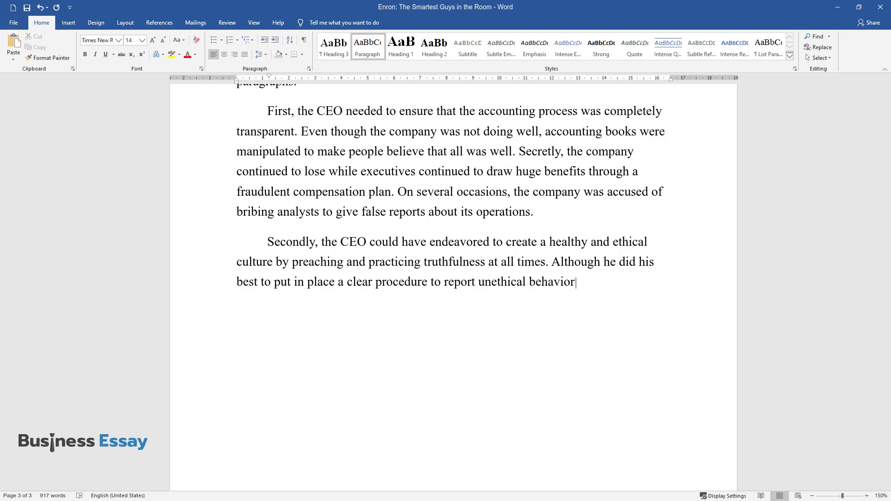
pyautogui.write(' and to support ethical training for employ')
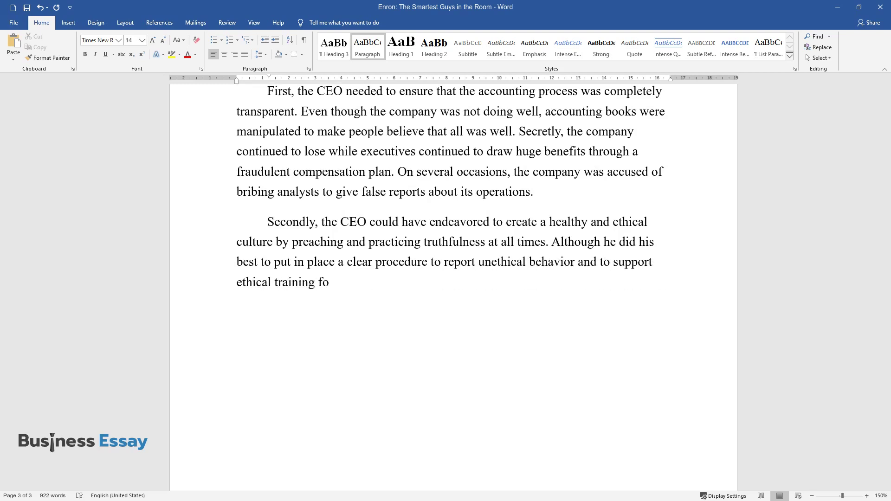
# - Complete the sentence with "very little was done to encourage employees to be supportive and condemn any form of unethical behavior."
pyautogui.write('ees, very little was done t')
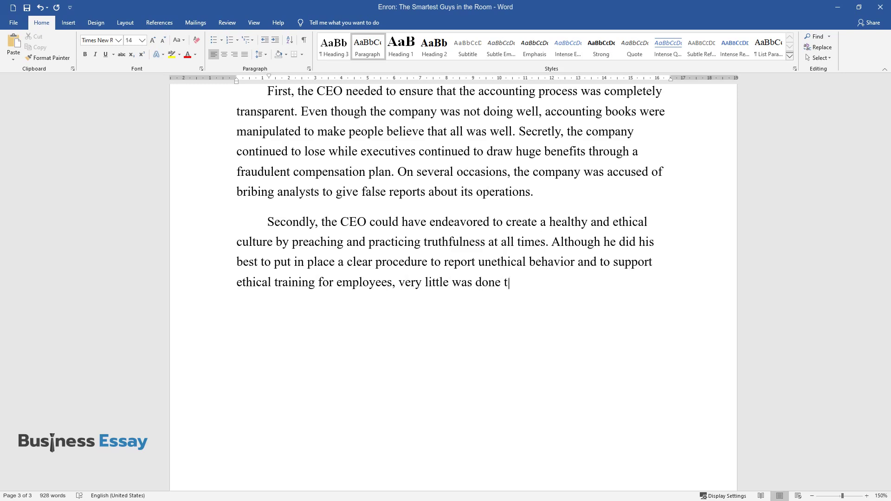
pyautogui.write('o encourage employees to be support')
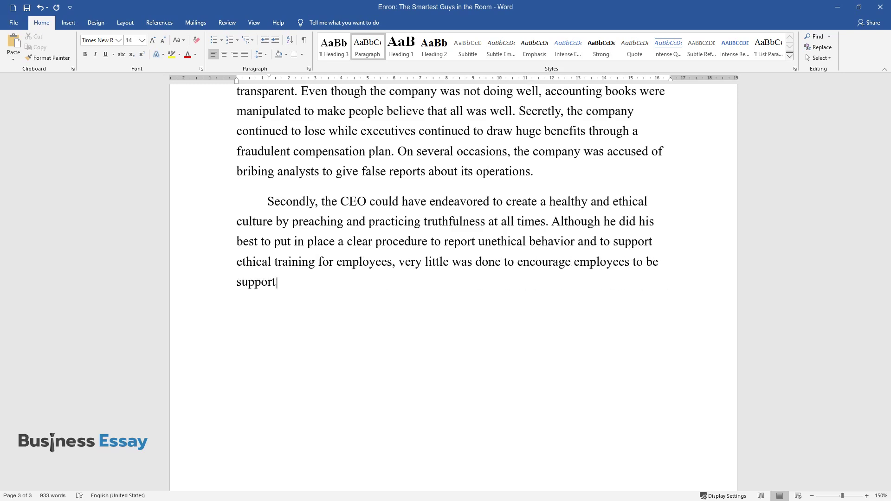
pyautogui.write('ive and condemn any form of unethic')
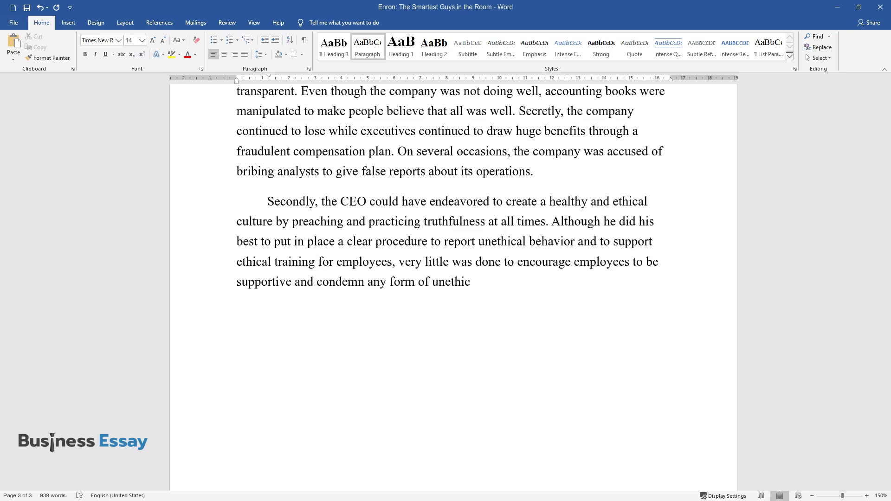
# - Close the second point with "Certainly, doing so would have played a vital role in improving Enron’s culture."
pyautogui.write('al behavior. Certainly, doing so wo')
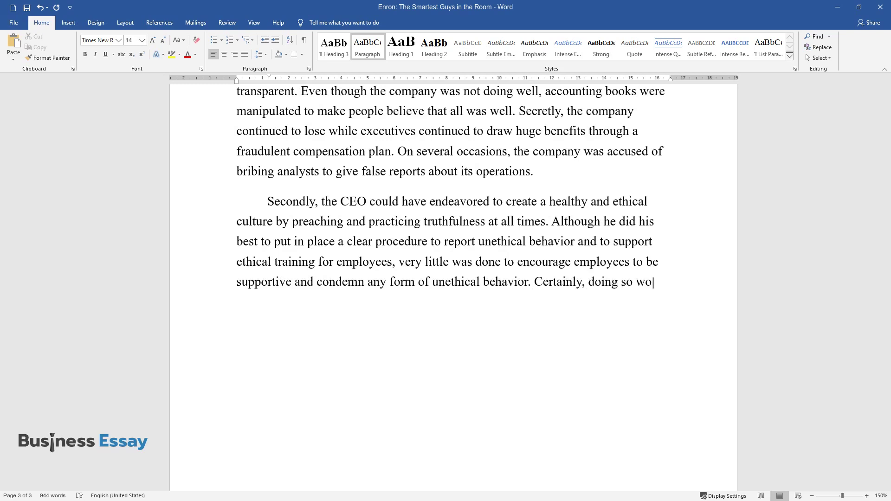
pyautogui.write('uld have played a vital role in imp')
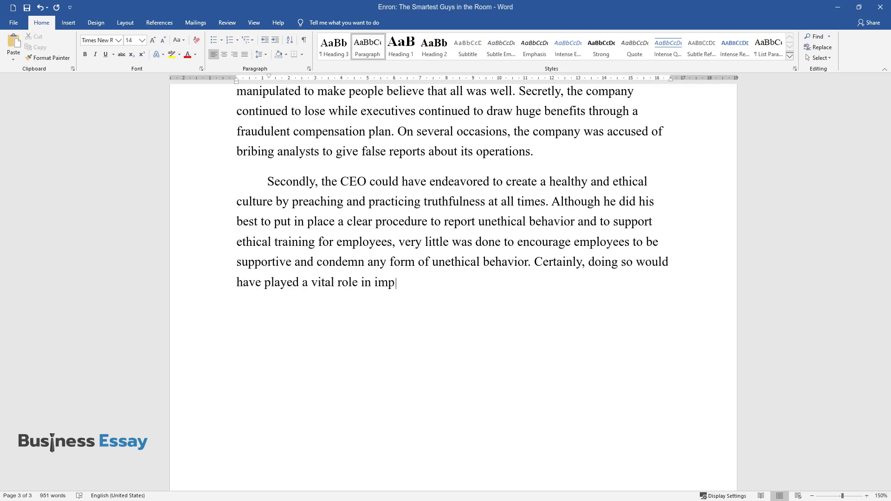
pyautogui.write("roving Enron's culture.")
# - Begin a paragraph: "Thirdly, the CEO should have put in place a strict system for ensuring that everyone in the organization was accountable for his or her actions."
pyautogui.press('Return')
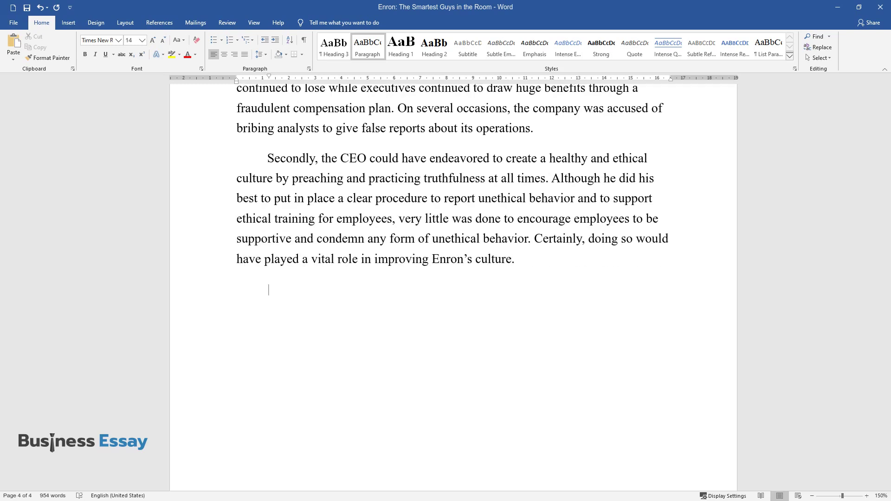
pyautogui.write('Thirdly, the CEO should ha')
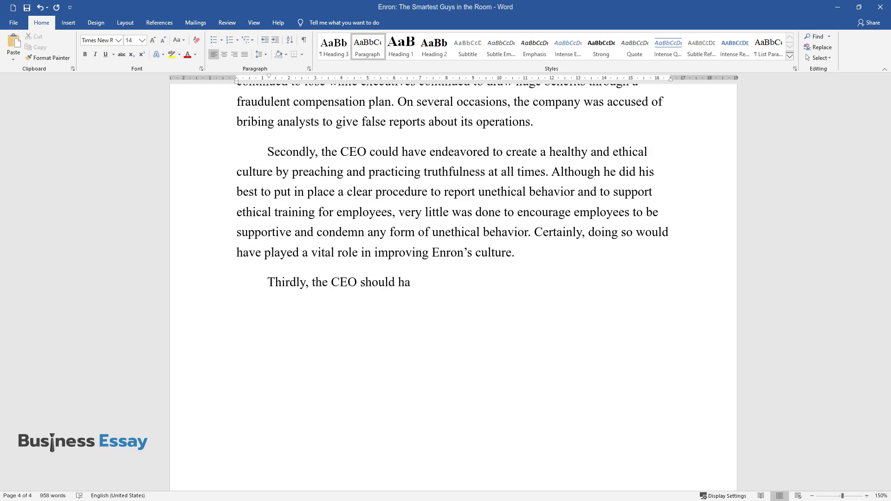
pyautogui.write('ve put in place a strict system for ensuring')
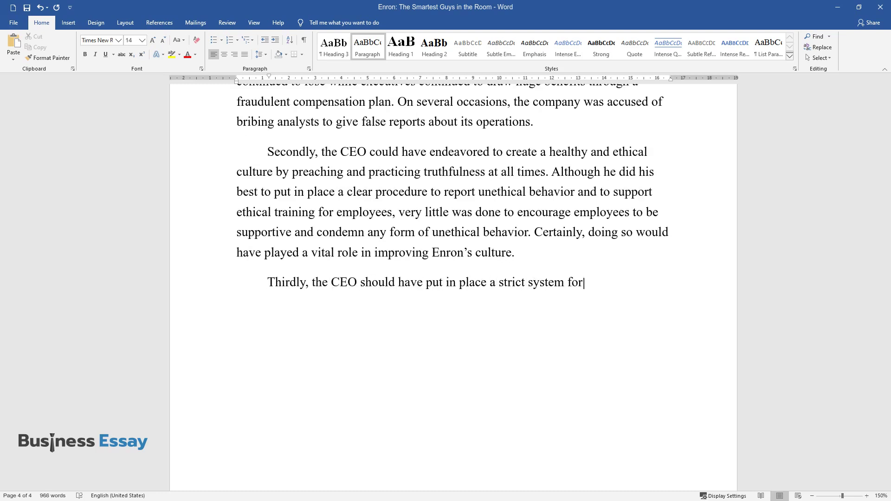
pyautogui.write('the orga')
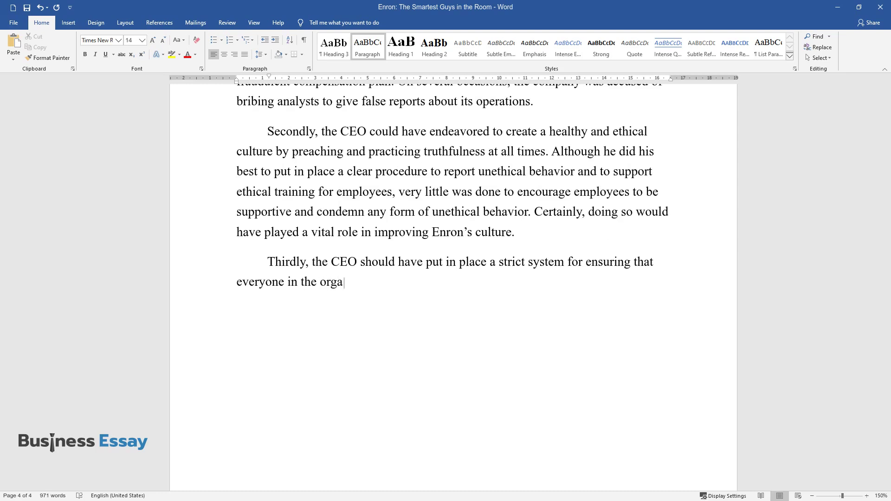
pyautogui.write('nization was accontable for his or her actions. According to Hill, Schilling,')
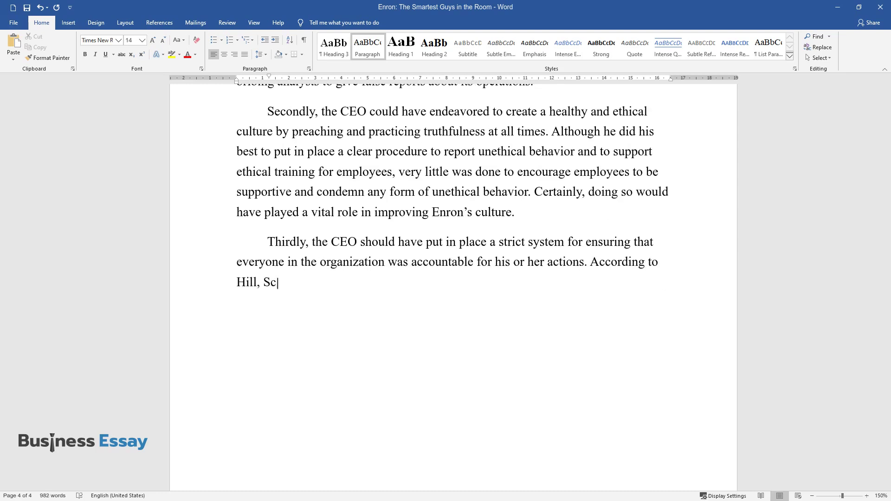
# - Cite the three source authors' point that the CEO failed to discipline subordinates who were guilty of inflating earnings by engaging in corrupt dealings
pyautogui.write(' and Jones  the CEO failed ')
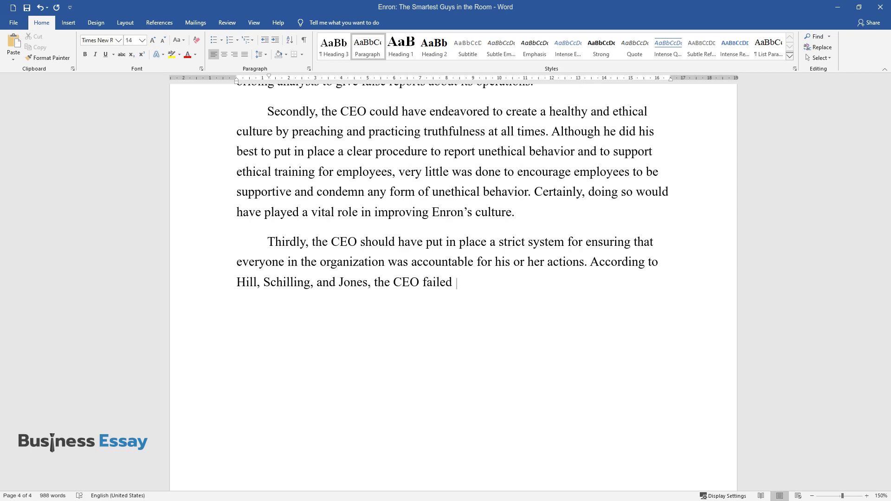
pyautogui.write('to discipline subordinates who were')
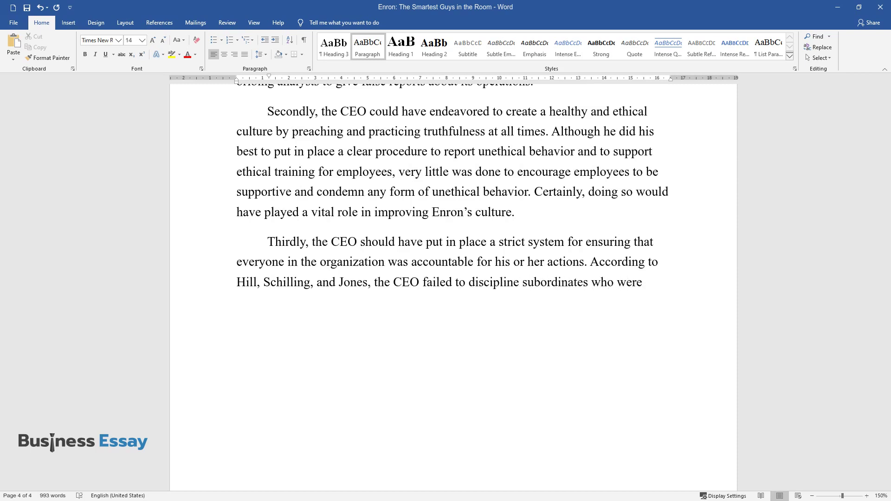
pyautogui.write(' guilty of inflating earnings by en')
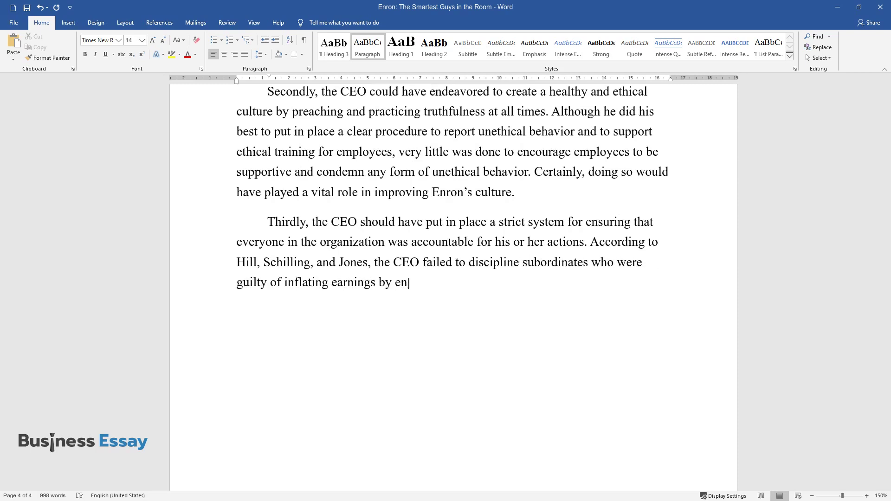
pyautogui.write('gaging in corrupt dealings. Condoni')
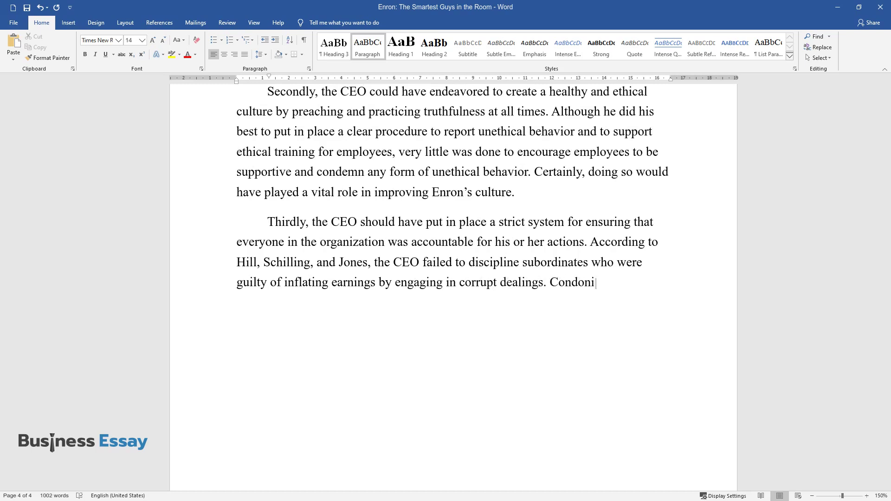
# - Close the third point with "Condoning such behavior made Enron’s employees believe that unethical behavior would be tolerated as long as it could boost earnings."
pyautogui.write('ng such behavior made Enron’s emplo')
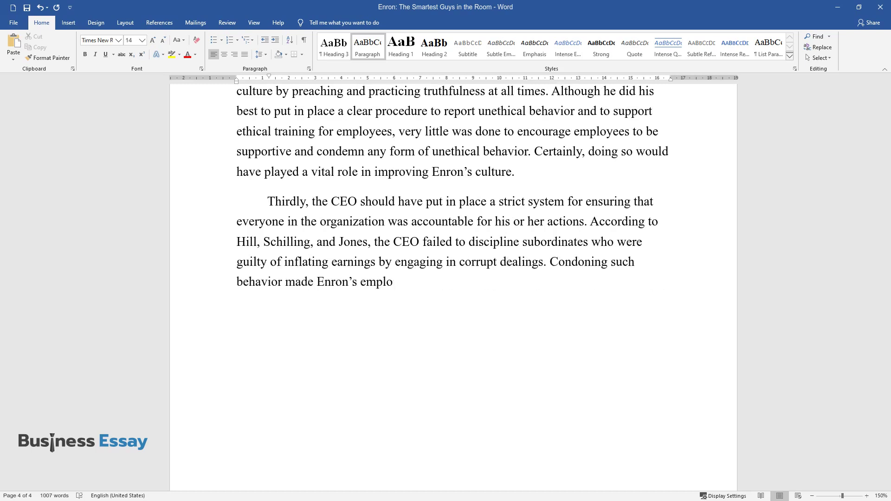
pyautogui.write('yees believe that unethical behavior')
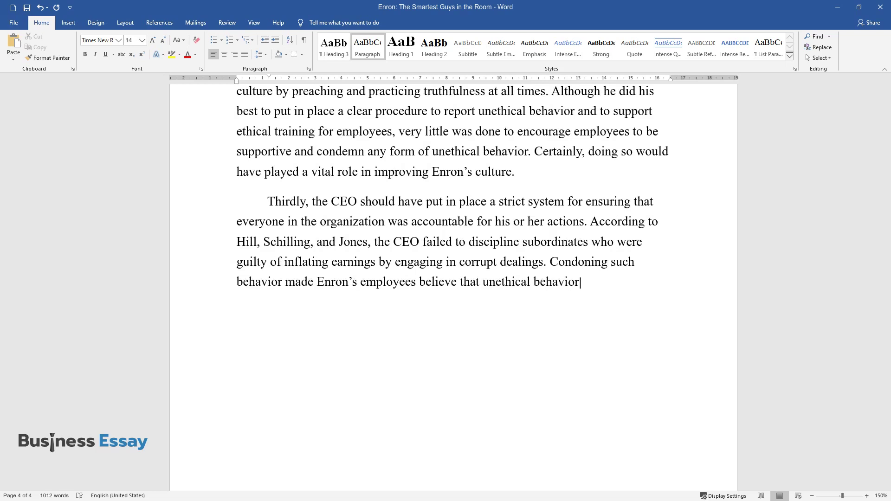
pyautogui.write(' would be tolerated as lon')
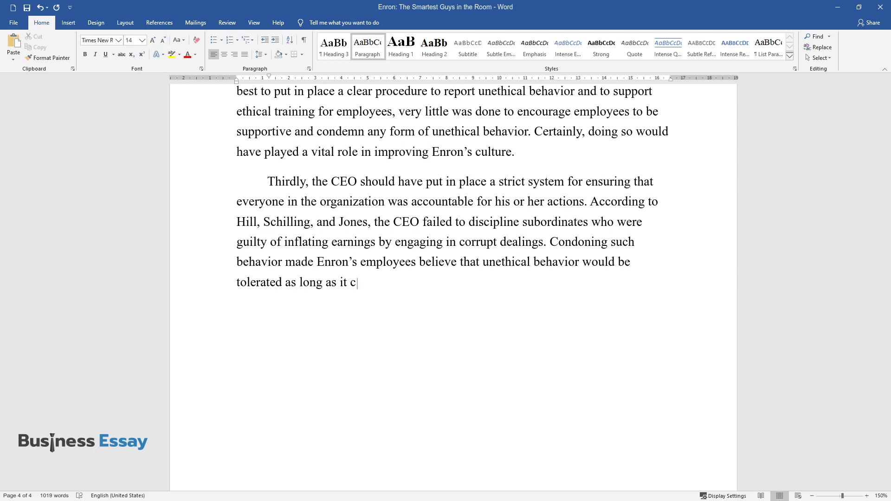
pyautogui.write('g as it could boost earnings.')
pyautogui.press('Return')
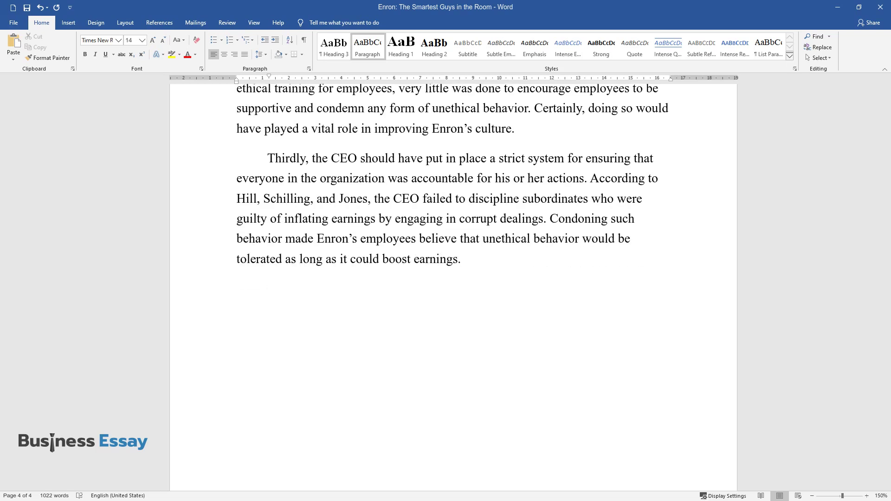
# - Begin a paragraph: "Fourth, it was improper for the CEO to delegate important matters such as managing partnerships to his deputy."
pyautogui.write('Fourth, it was improper for th')
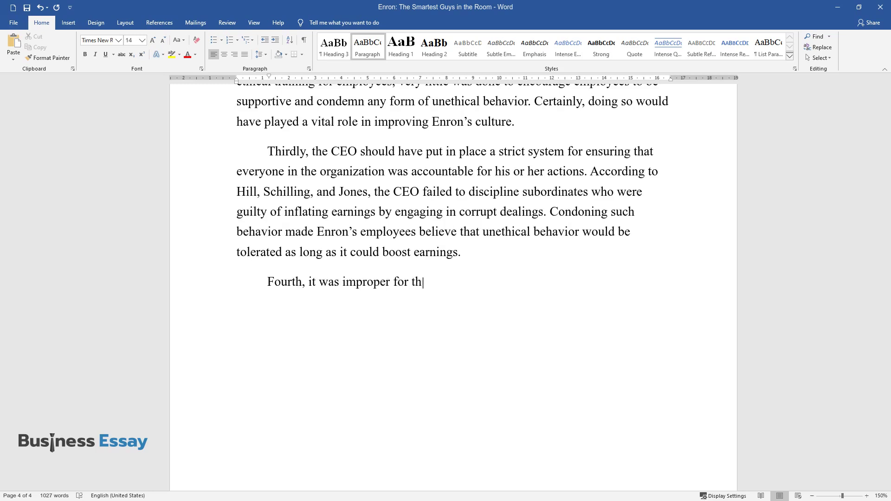
pyautogui.write('e CEO to delegate important matter')
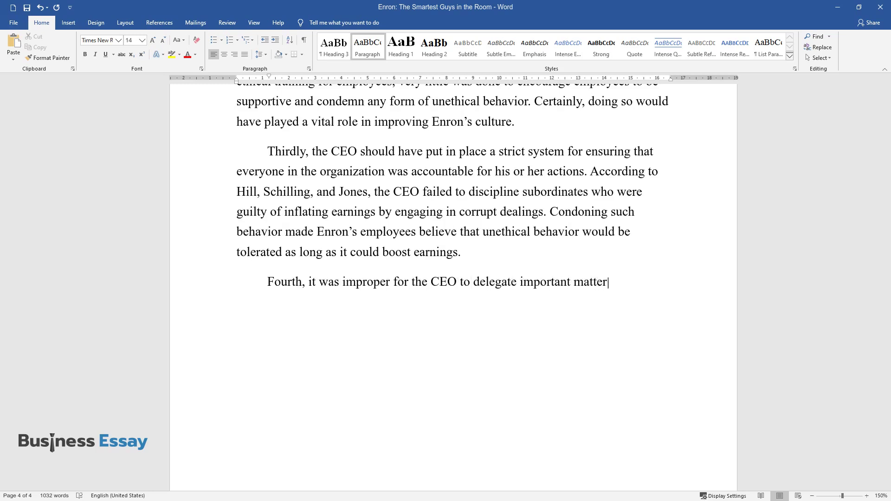
pyautogui.write('s such as managing partner')
pyautogui.write('ships to')
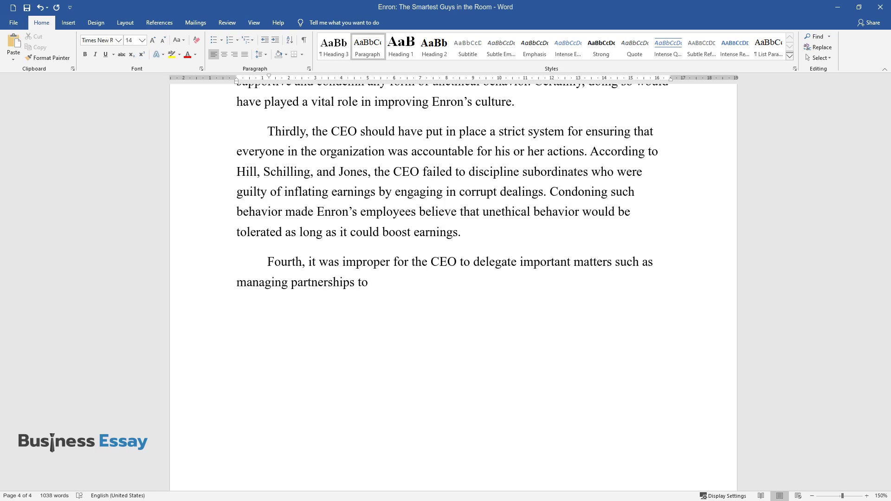
pyautogui.write(' his deputy. Although the delegati')
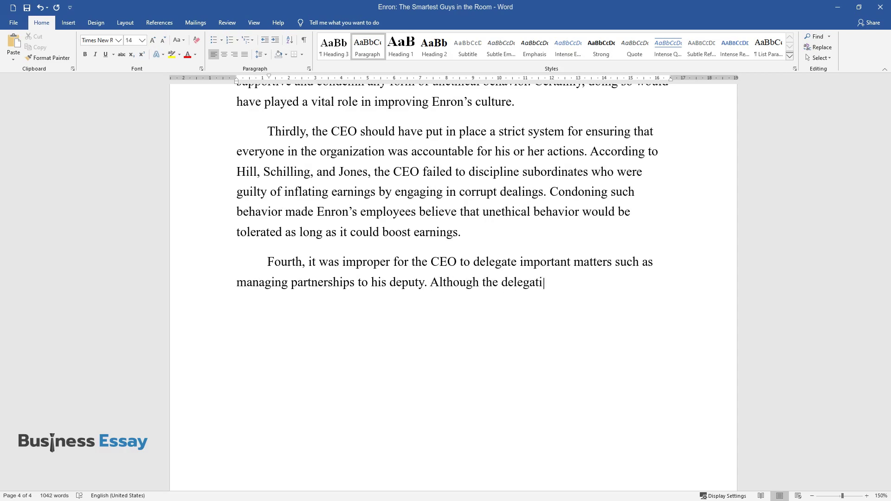
# - State that the delegation’s intended efficiency "was never realized" and that the company’s unethical culture produced an environment where delegation could not be used effectively
pyautogui.write('on was intended to improve his eff')
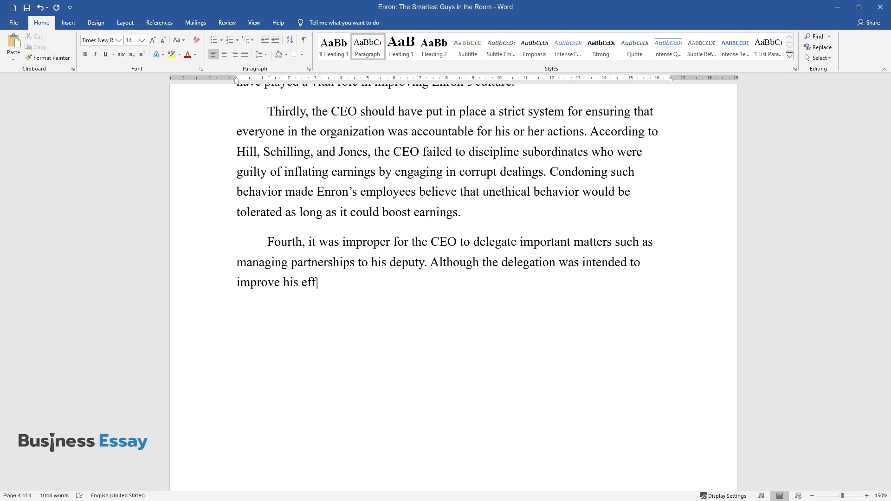
pyautogui.write('iciency, this was never realized.')
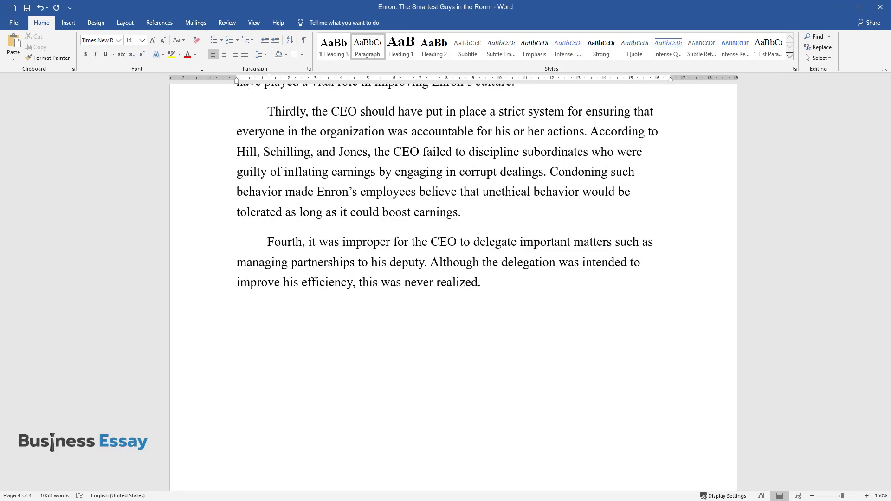
pyautogui.write(' The company’s unethical culture p')
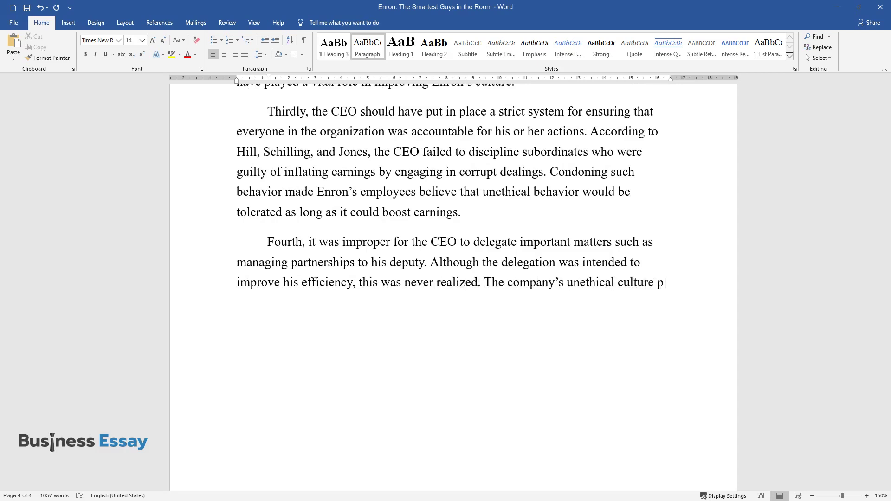
pyautogui.write('roduced an environment where dele')
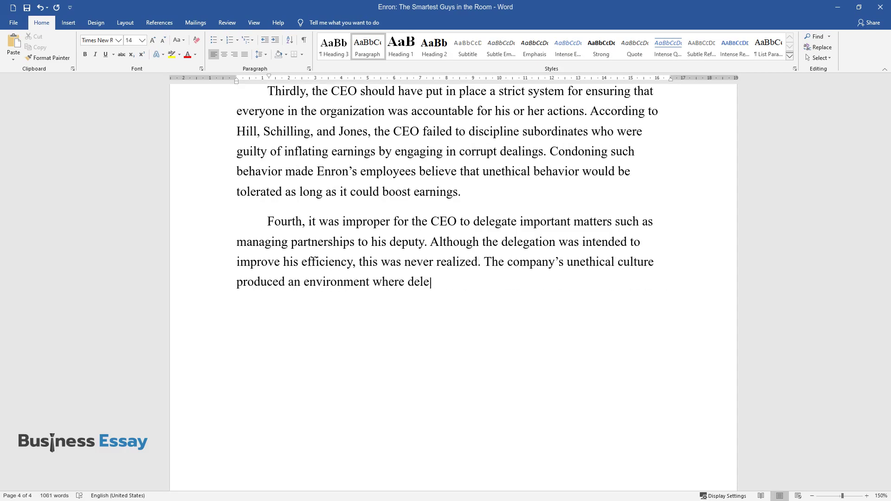
pyautogui.write('gation could not be used effectivel')
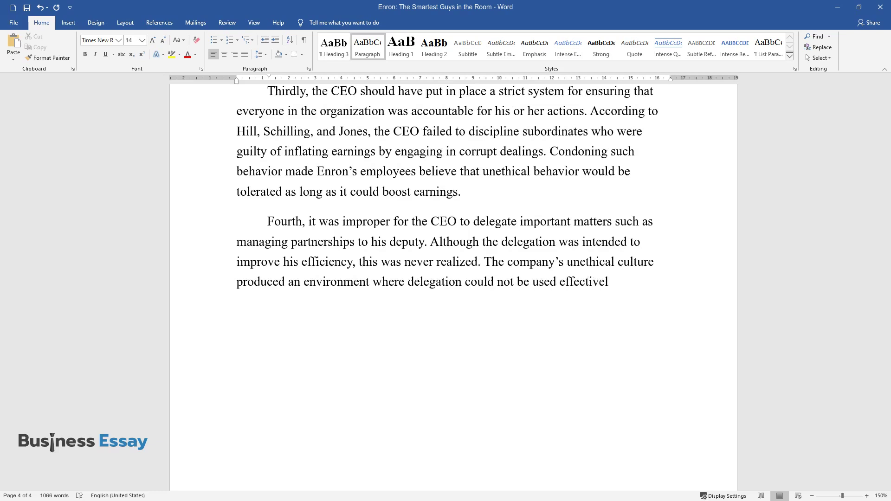
# - Close the fourth point with "The morality of several employees including the CEO’s deputy had greatly been affected by the company’s unethical culture."
pyautogui.write('y. The morality of several employe')
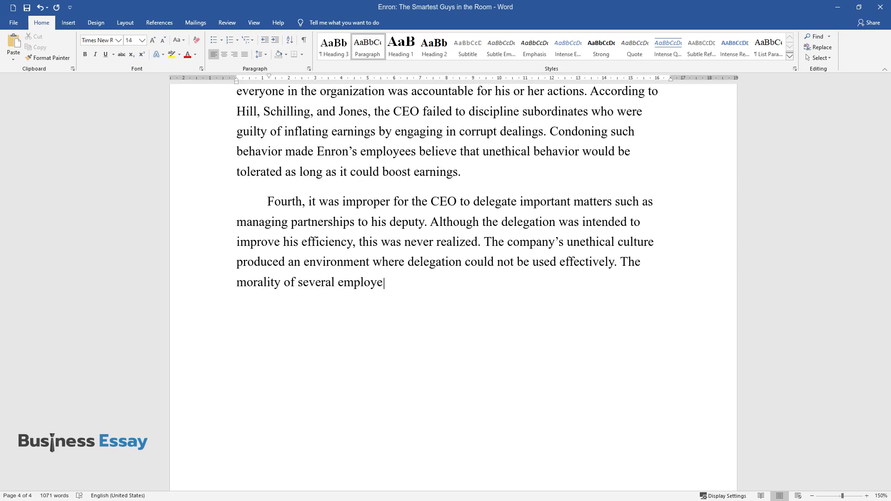
pyautogui.write("es including the CEO's deputy had ")
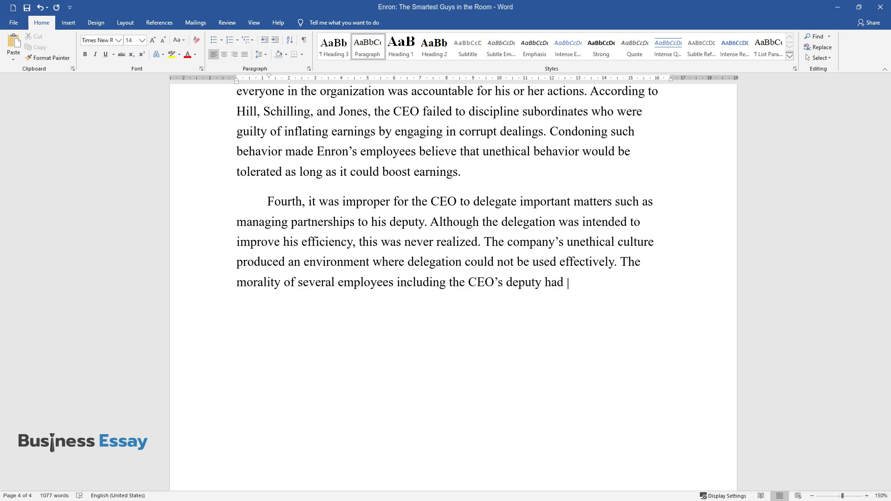
pyautogui.write('greatly been affected by the compa')
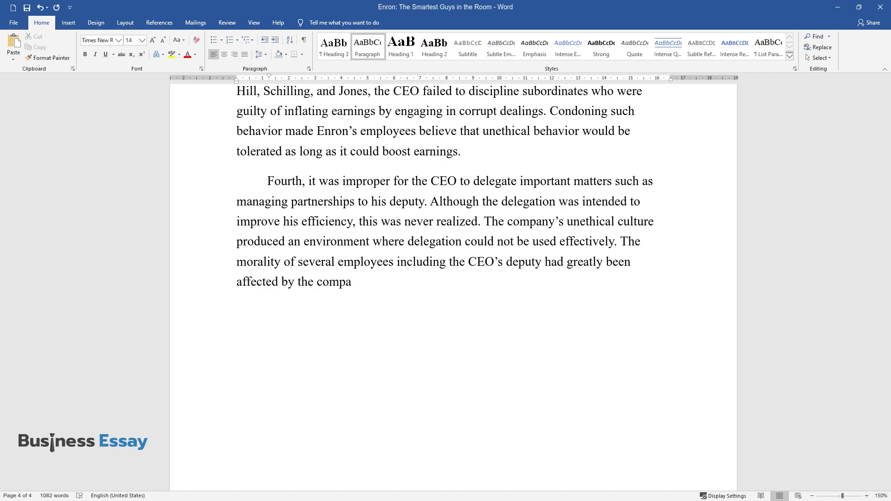
pyautogui.write("ny's unethical culture.")
pyautogui.press('Return')
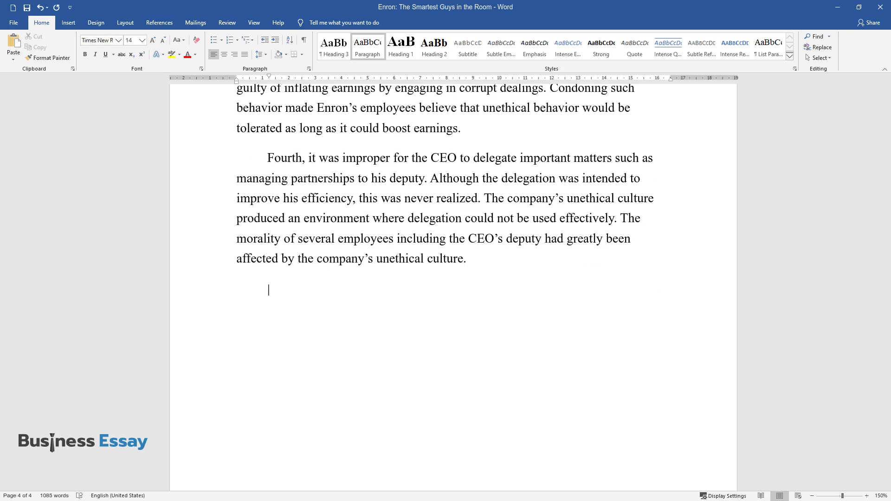
# - Begin a "Fifth" paragraph saying executives were wrong to urge employees to invest in Enron’s stock while being fully aware it was slowly losing value
pyautogui.write('Fifth, it was wrong for t')
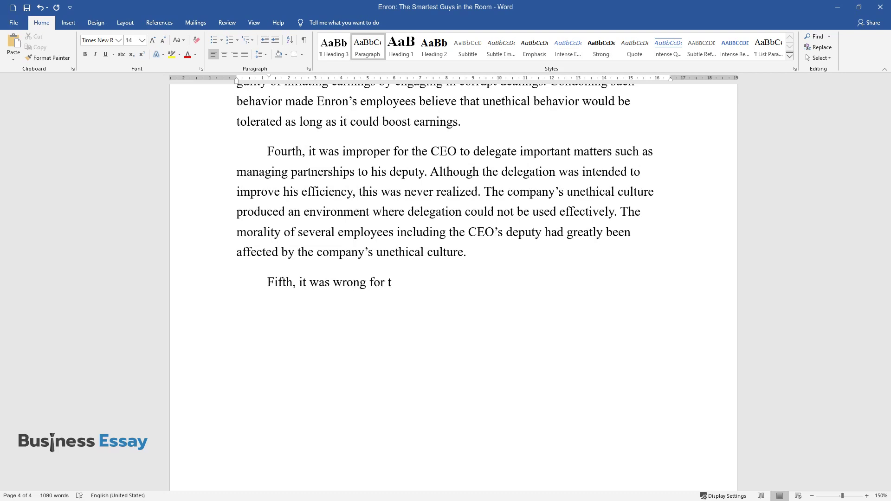
pyautogui.write("he company's executives to urge employees to invest in")
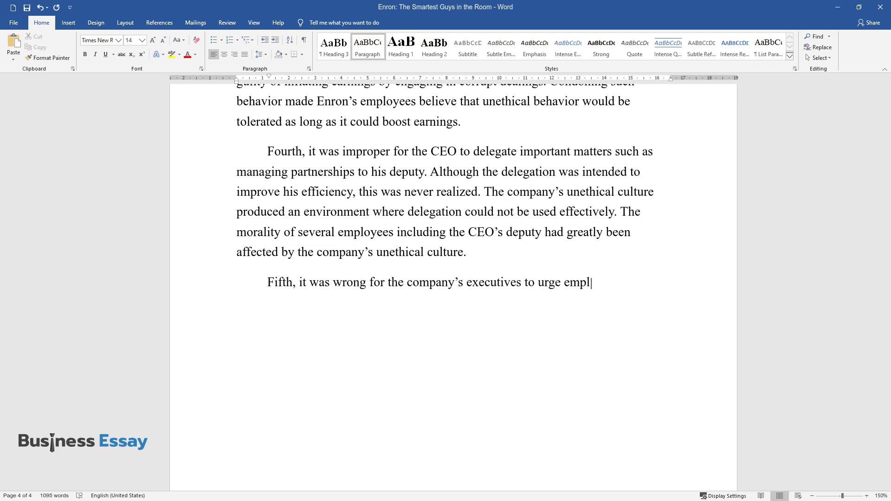
pyautogui.write(" Enron's stock whi")
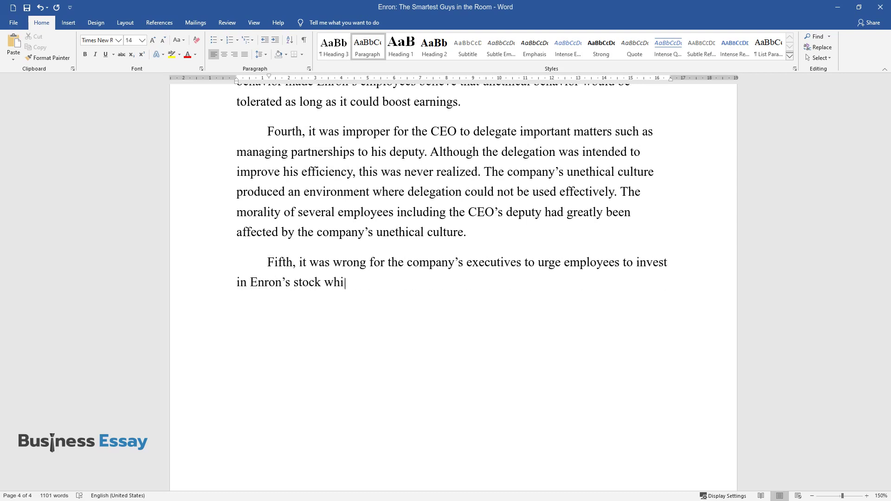
pyautogui.write('le being fully aware that the compan')
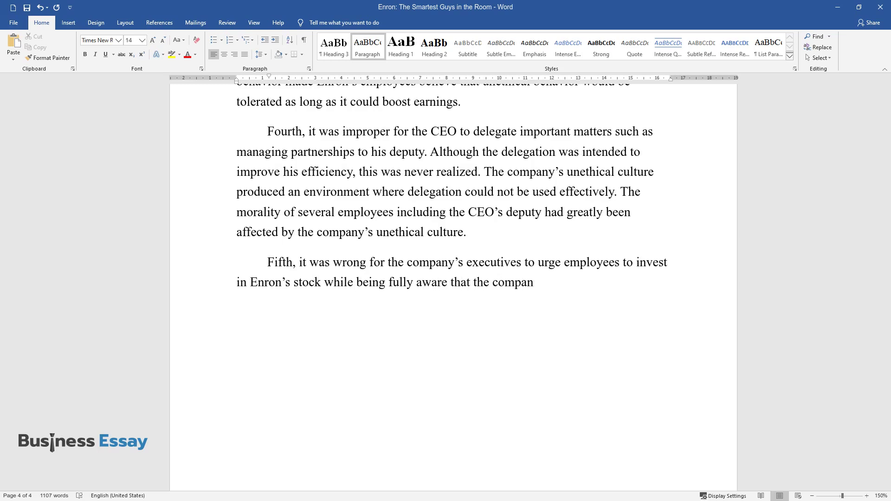
pyautogui.write("y's stock was slowly losing value. Although ")
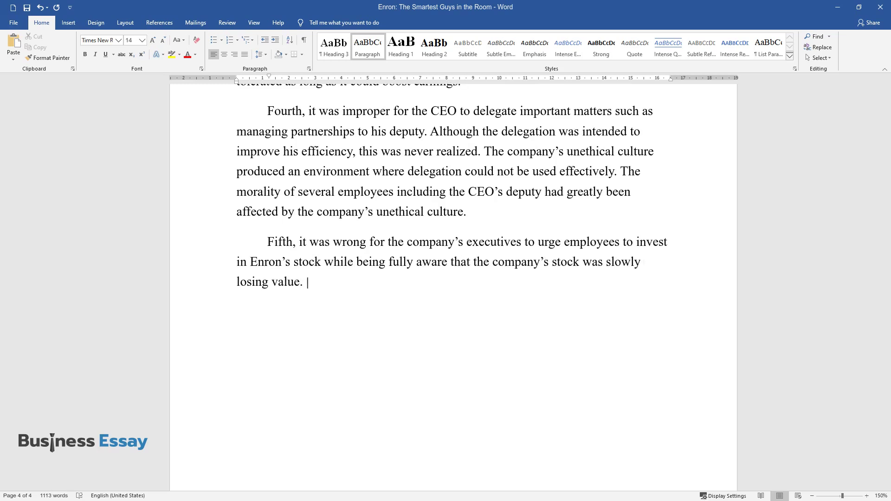
# - Write "Although it is natural for employees to rely on decisions and choices made by their leaders, they were seriously let down by the leadership at"
pyautogui.write('it is natural for employees')
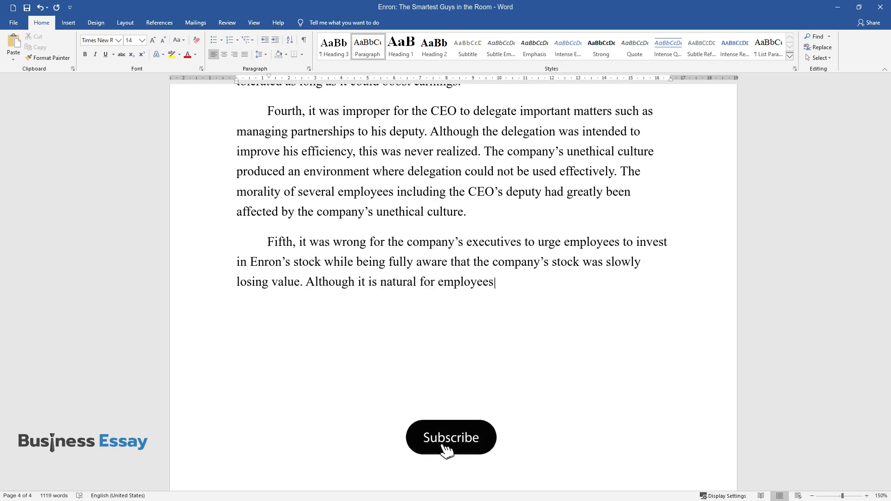
pyautogui.write(' to rely on decisions and choices made by the')
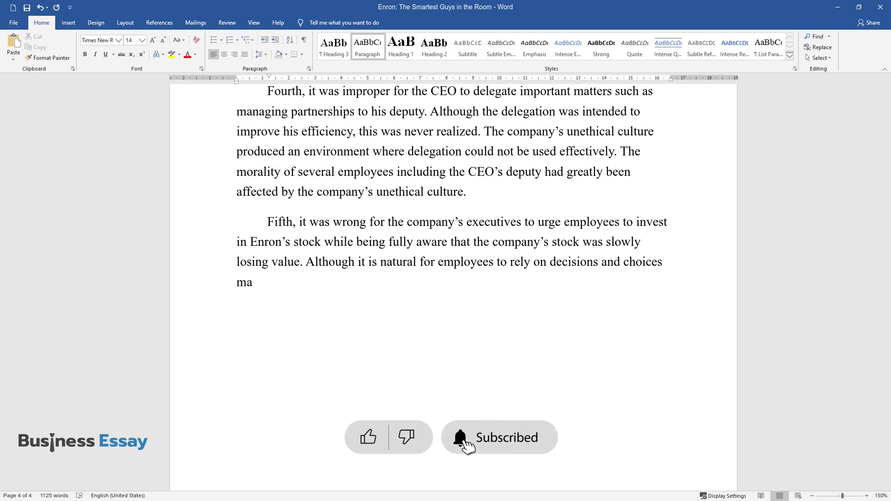
pyautogui.write('ir leaders, they were seri')
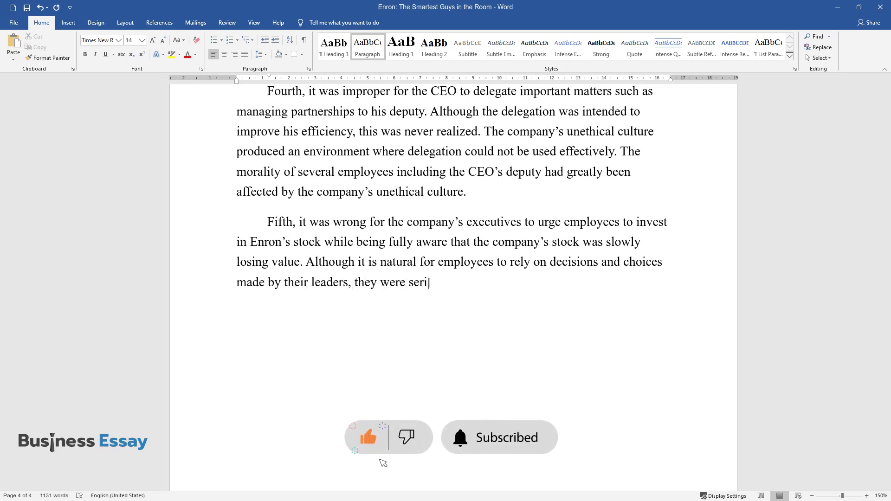
pyautogui.write('ously let down by the leadership at')
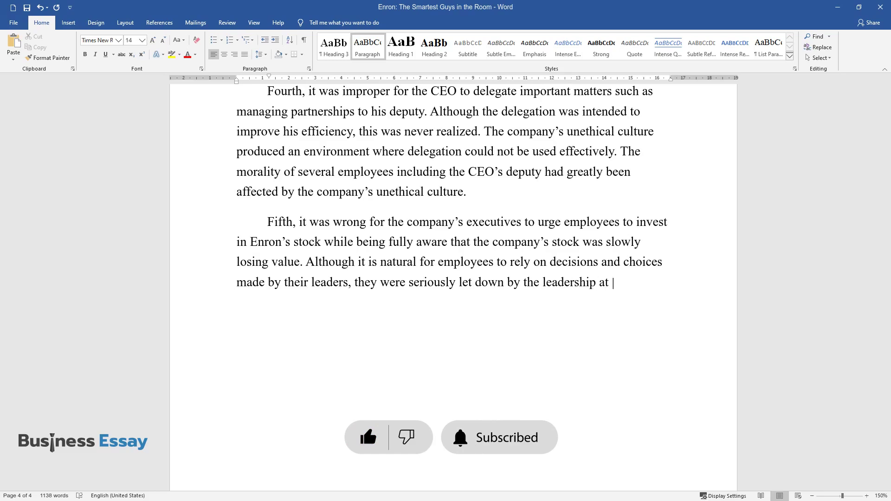